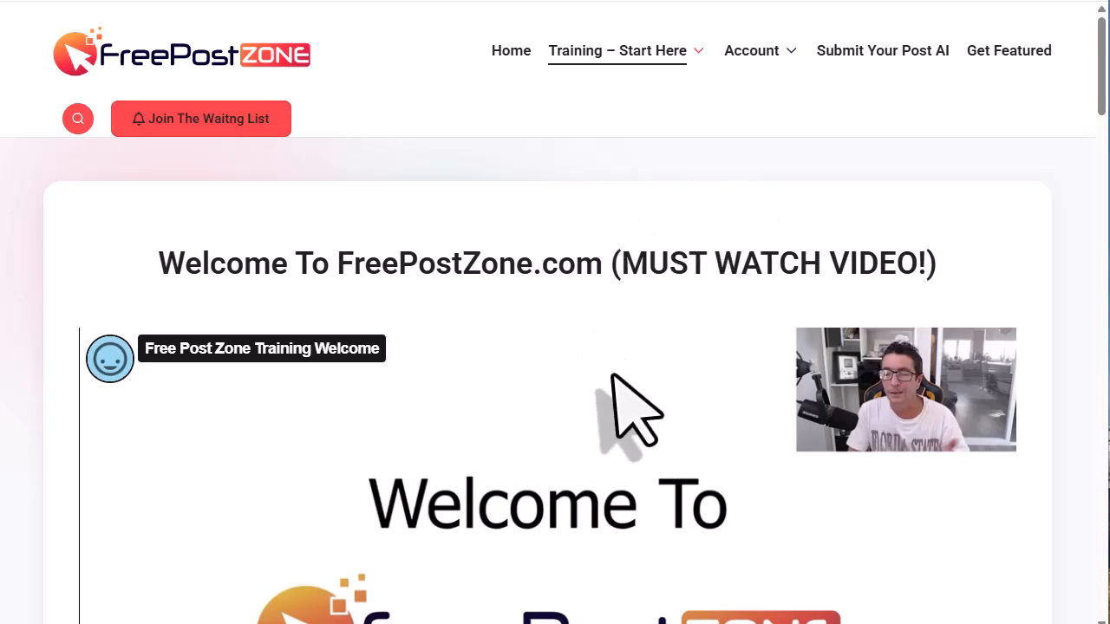
- Visit the Featured Listing Training page, then go back to the Free Post Zone home page
mouse_move(677, 69)
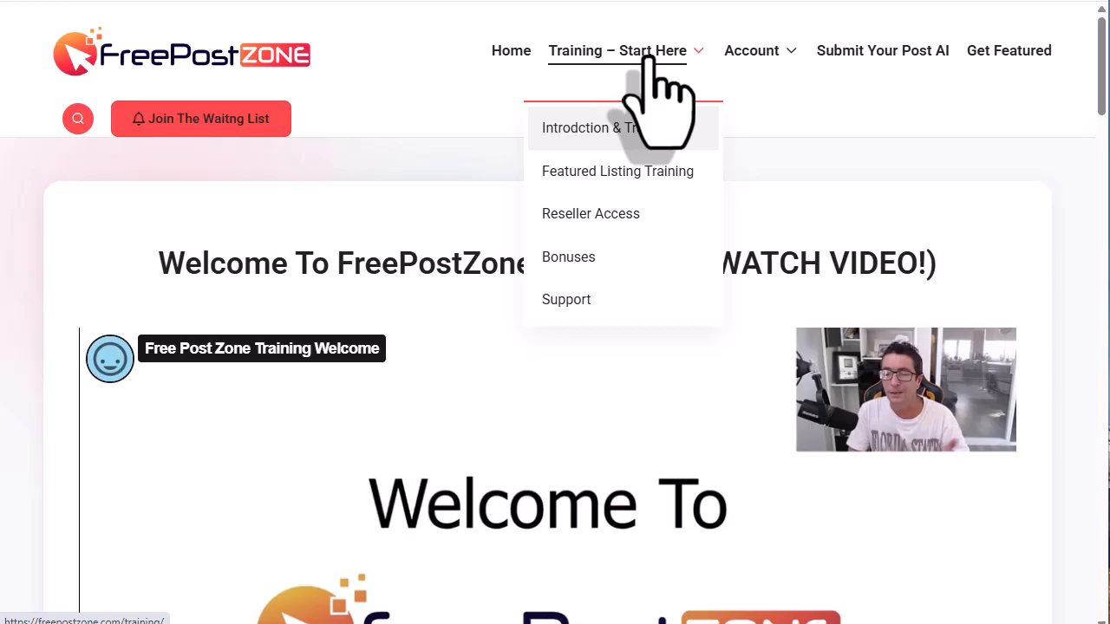
click(704, 171)
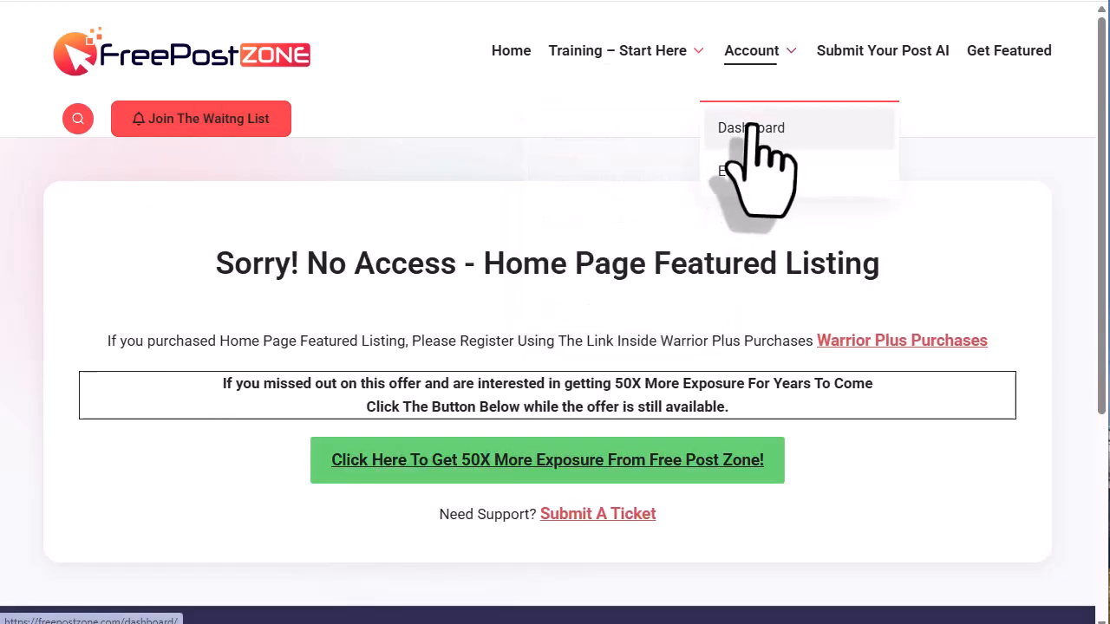
click(511, 54)
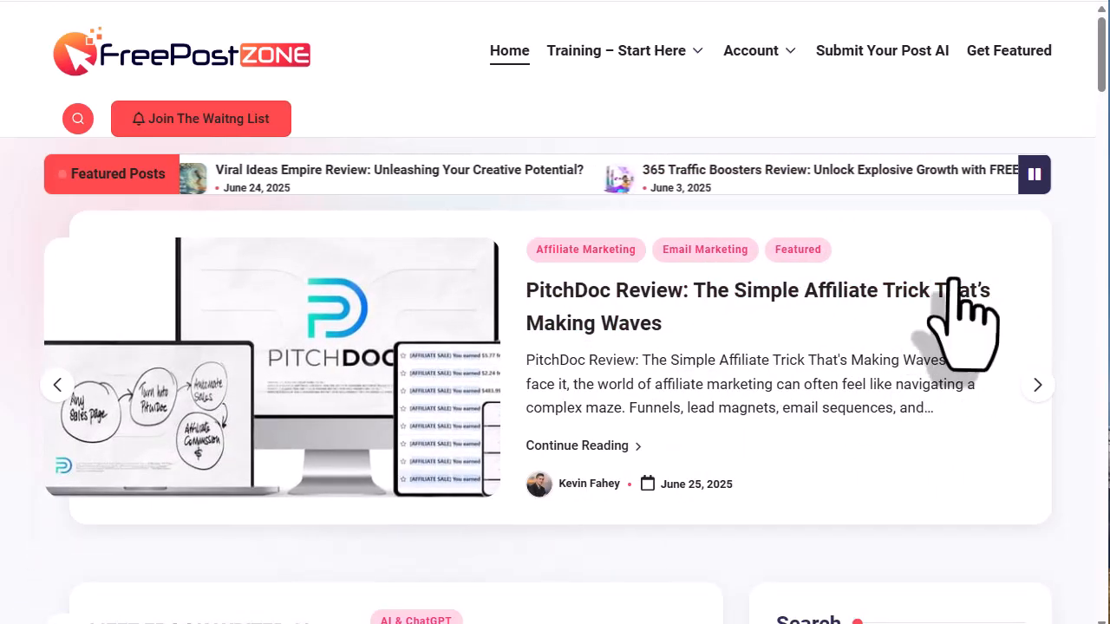
scroll(991, 371, down, 3)
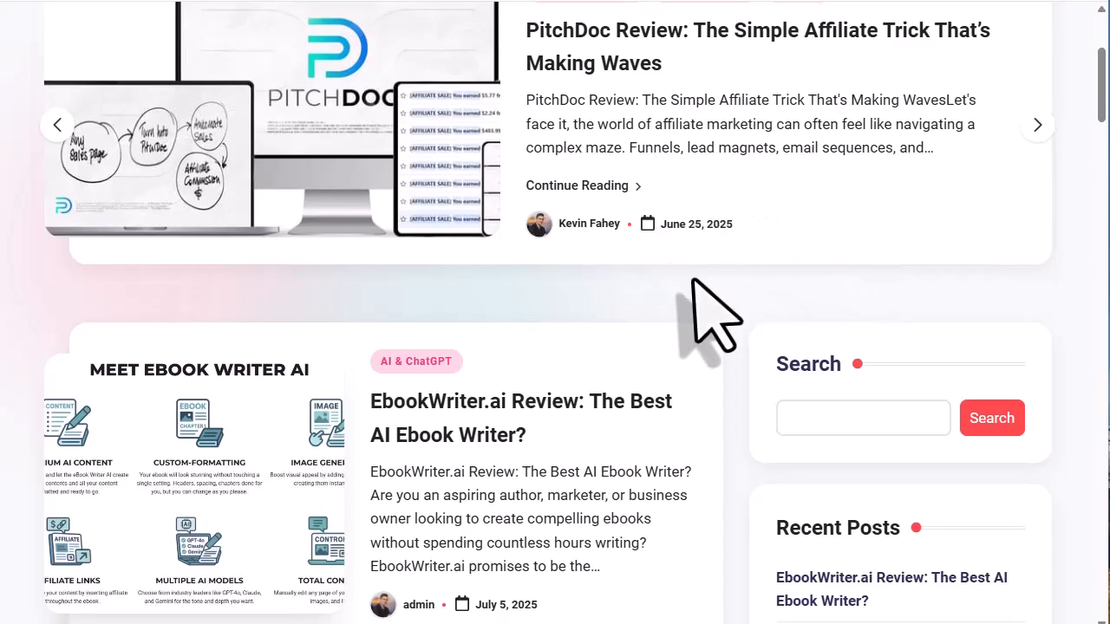
scroll(802, 265, up, 3)
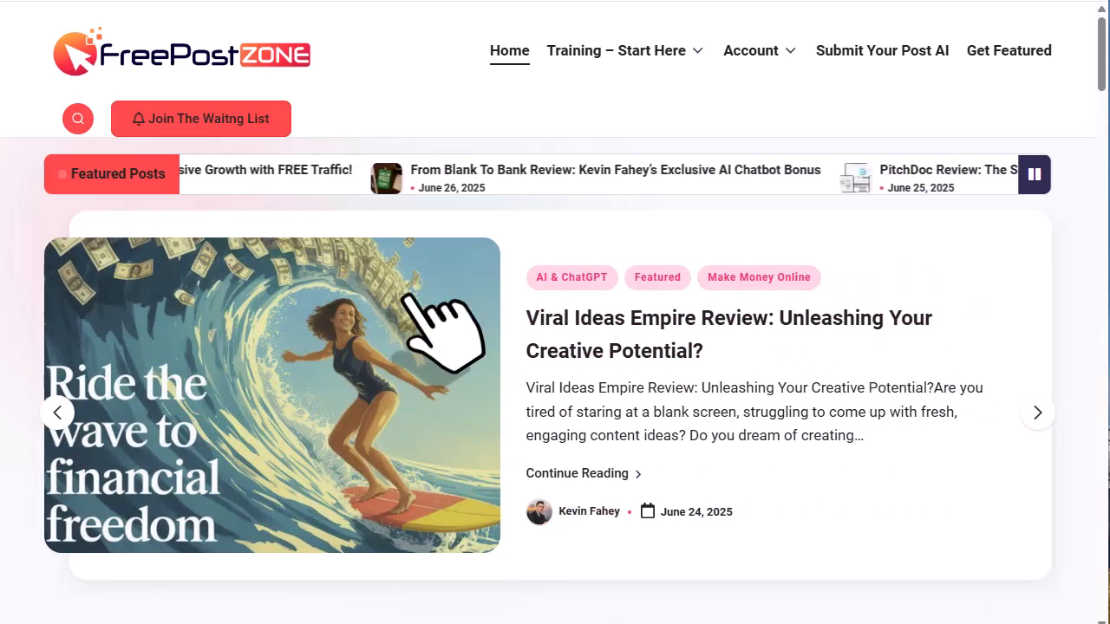
mouse_move(639, 82)
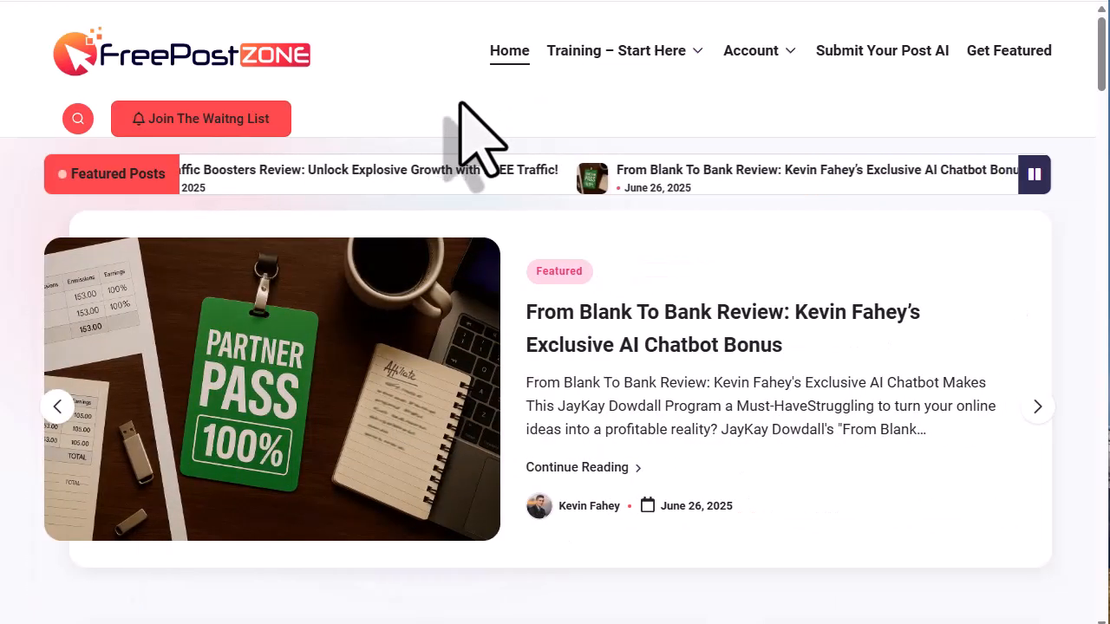
mouse_move(639, 54)
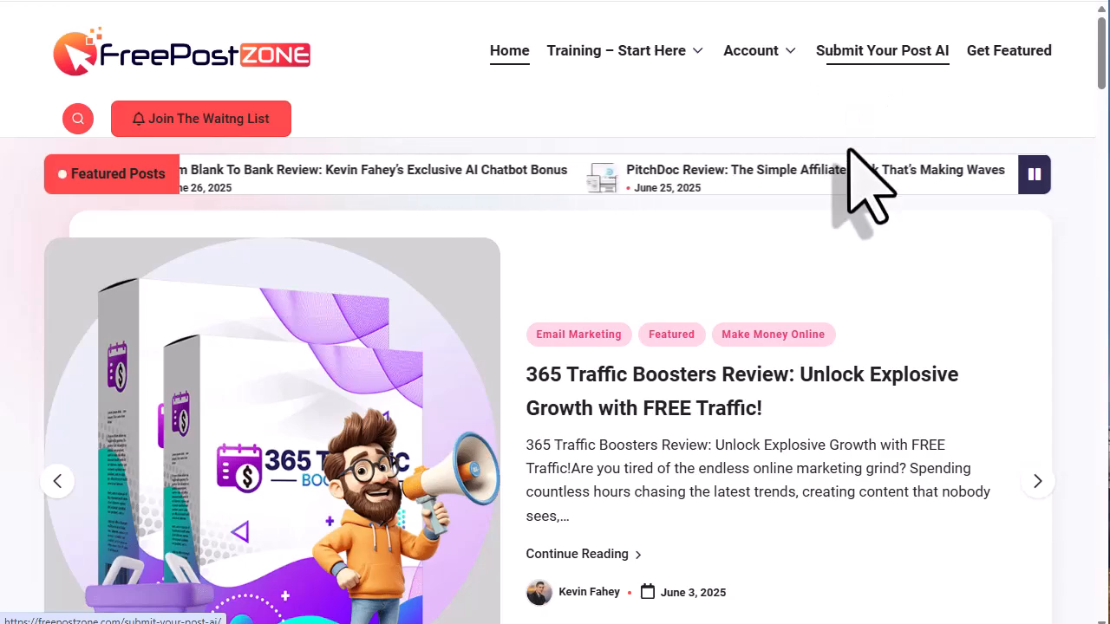
- Open the Submit Your Post AI page and scroll to its Ask anything chat box
click(854, 52)
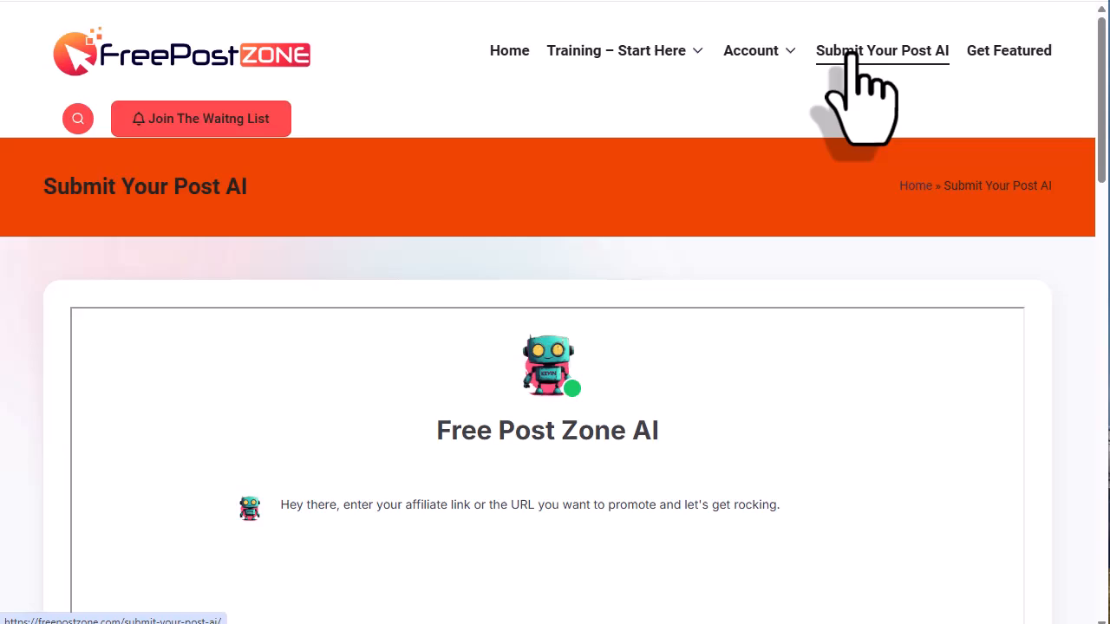
scroll(495, 112, down, 10)
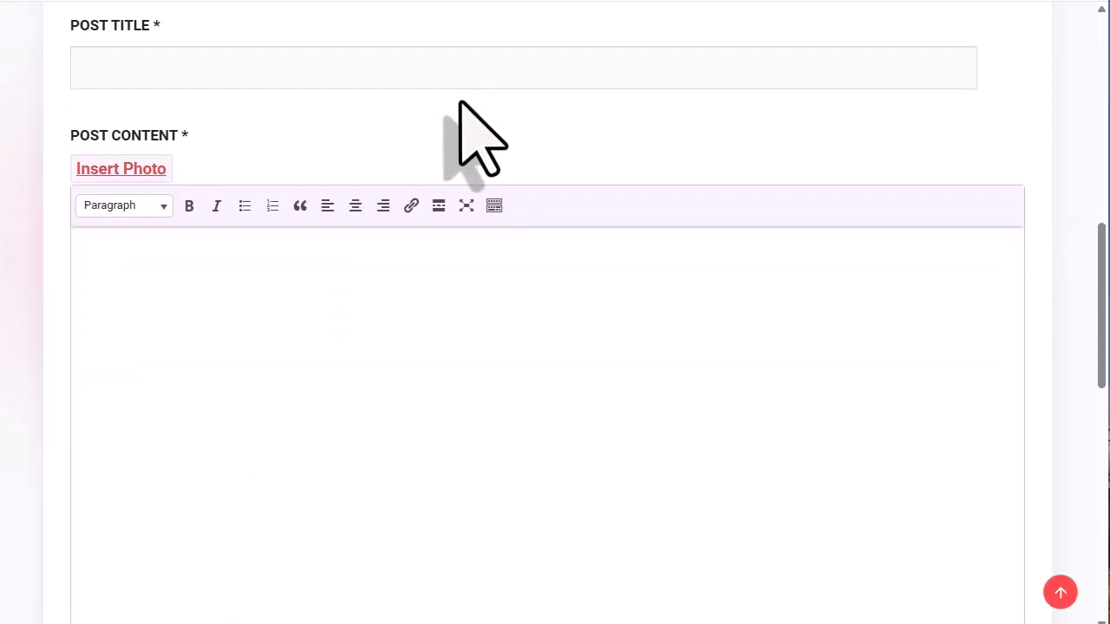
scroll(460, 102, down, 5)
scroll(457, 111, up, 9)
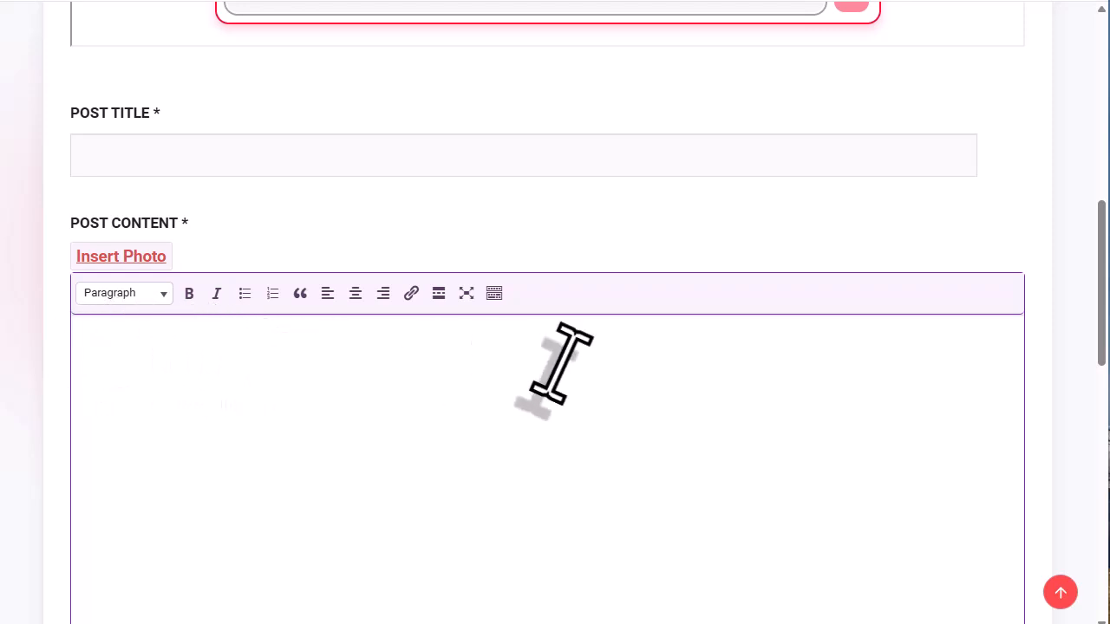
scroll(488, 154, up, 2)
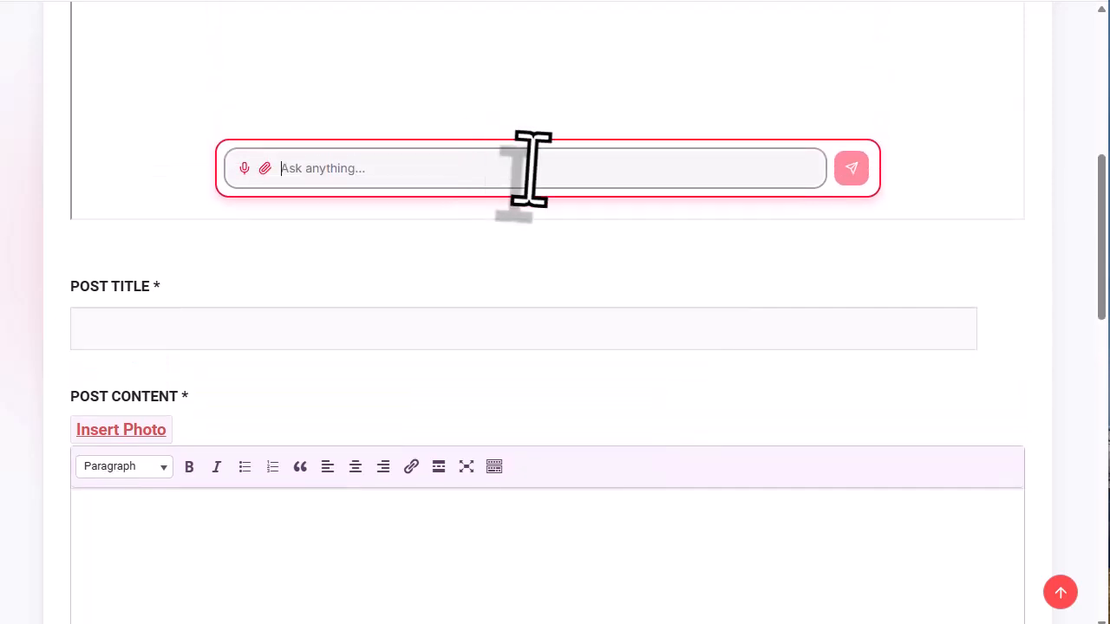
scroll(501, 210, up, 3)
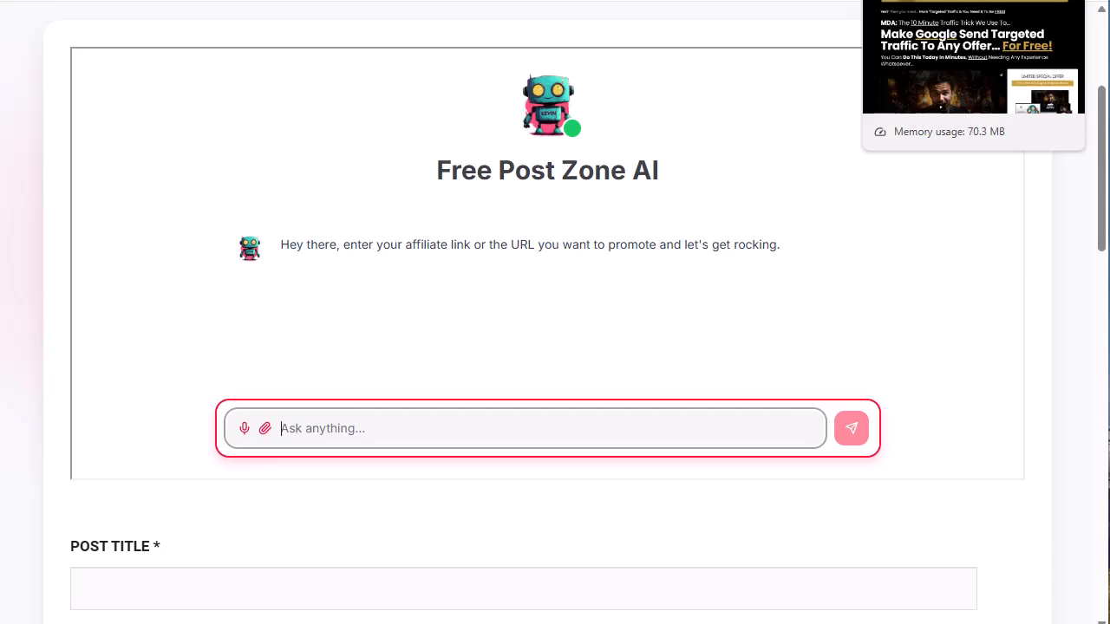
- Exit full screen and copy the igostmedia.clickfunnels.com/mda_traffic address from the ClickFunnels tab
click(907, 0)
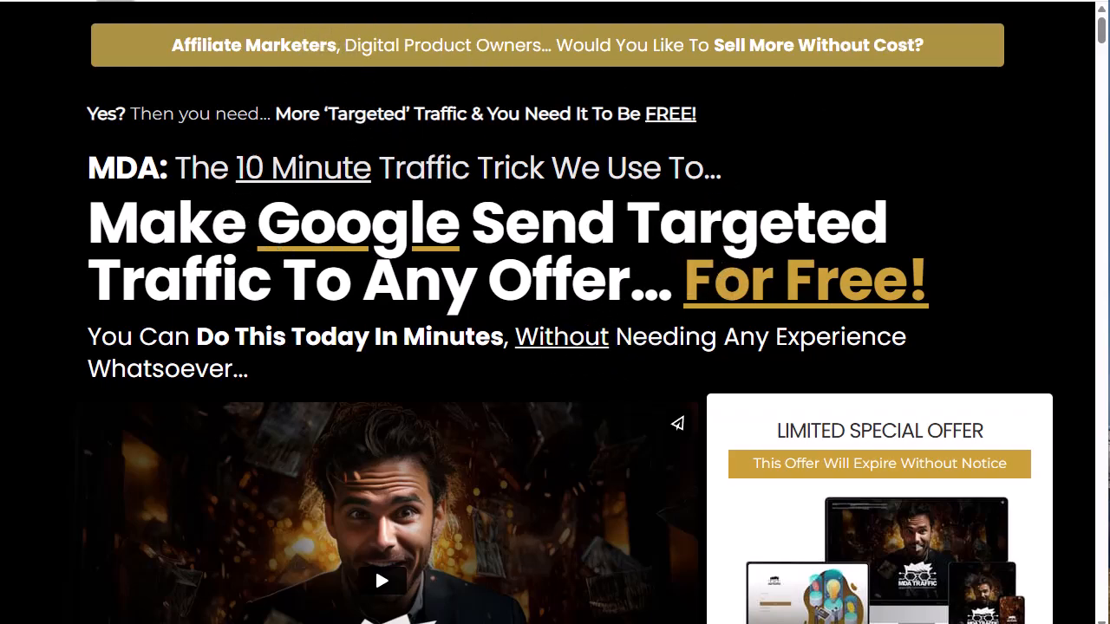
right_click(149, 0)
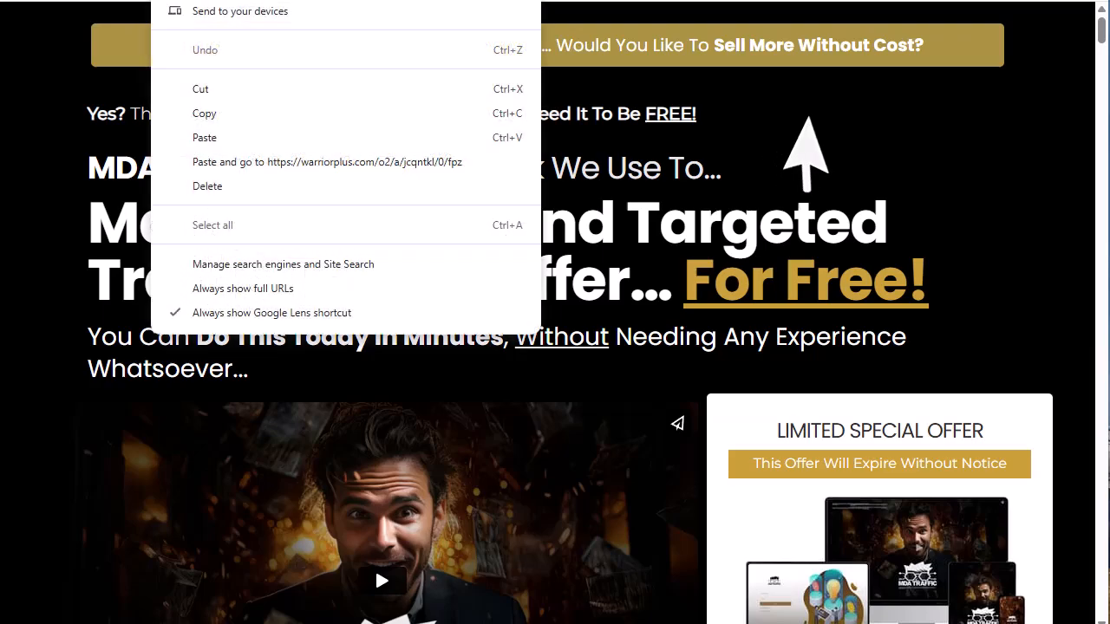
click(805, 161)
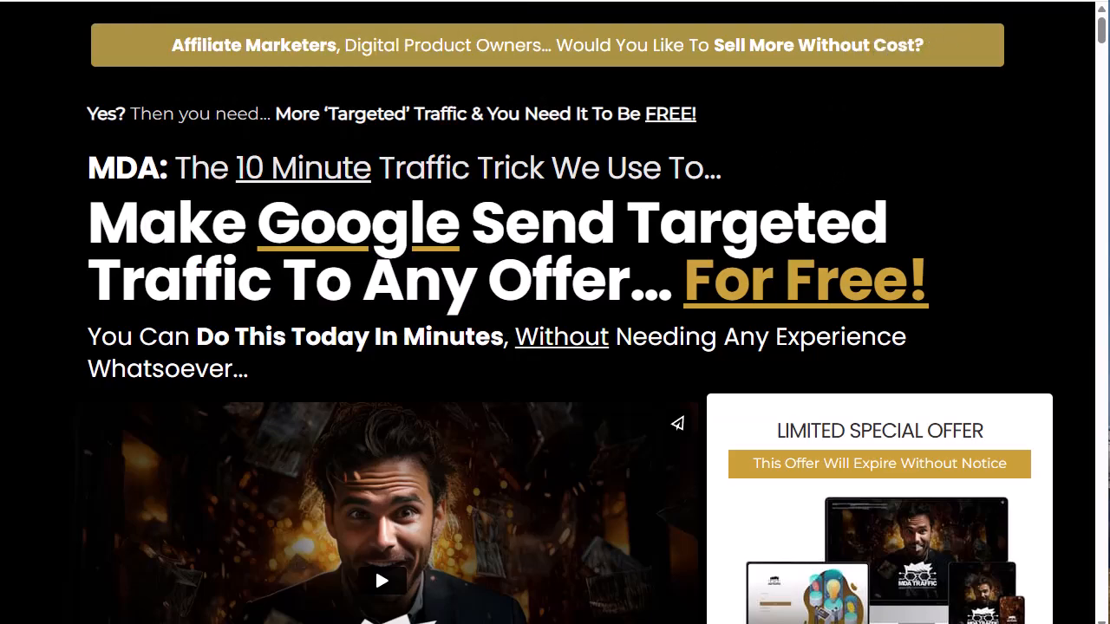
key(F11)
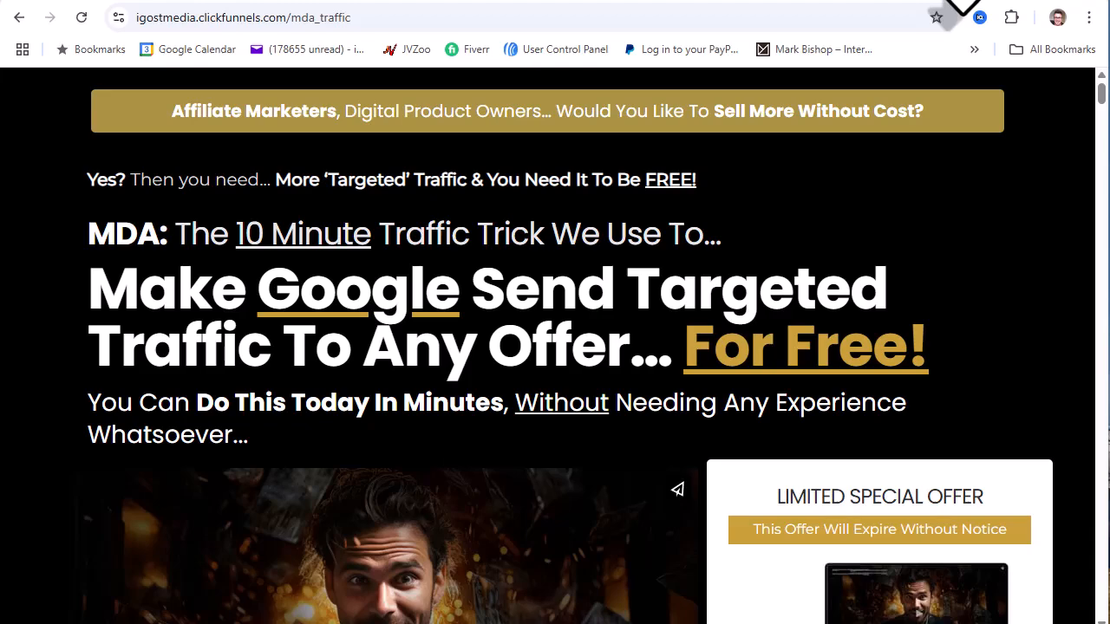
drag(348, 25, 149, 31)
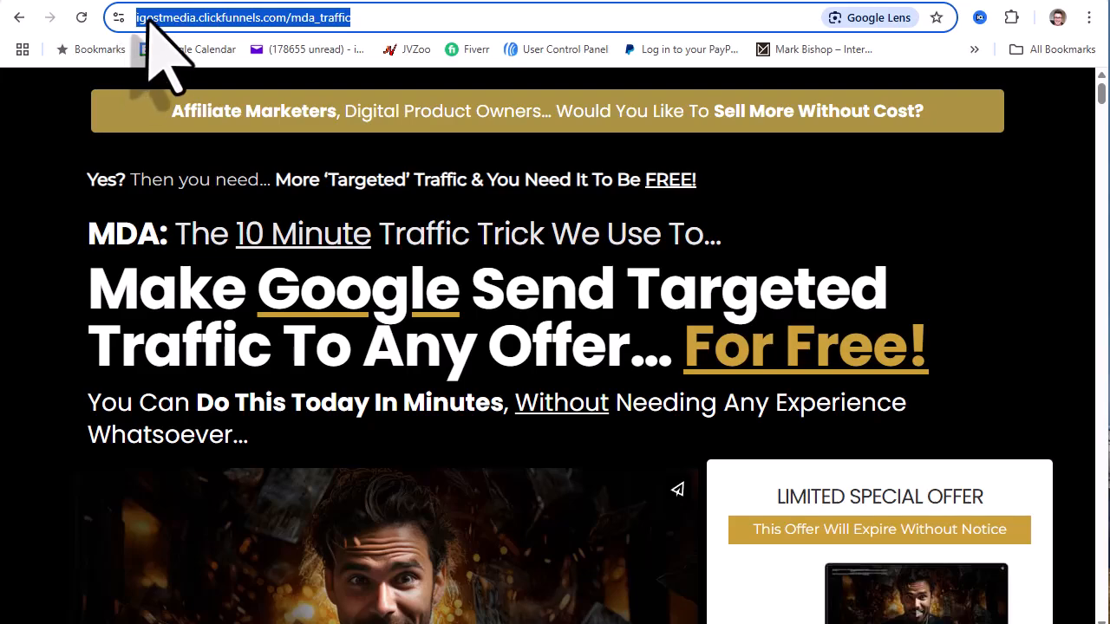
right_click(165, 19)
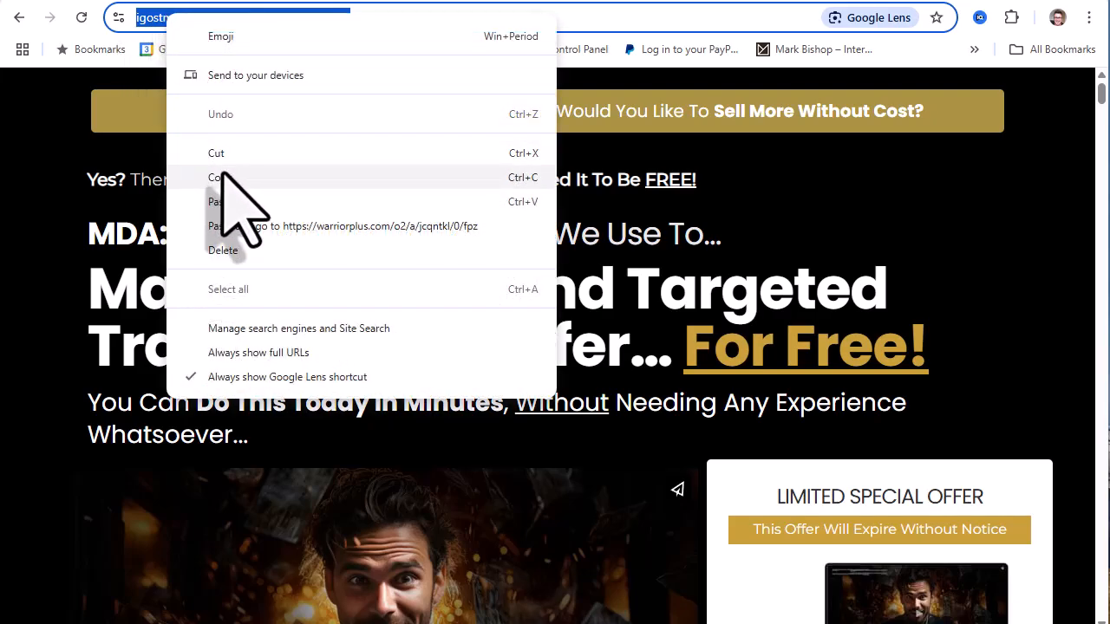
click(224, 178)
- Paste the MDA Traffic sales page link into the AI chat as plain text and send it
click(843, 2)
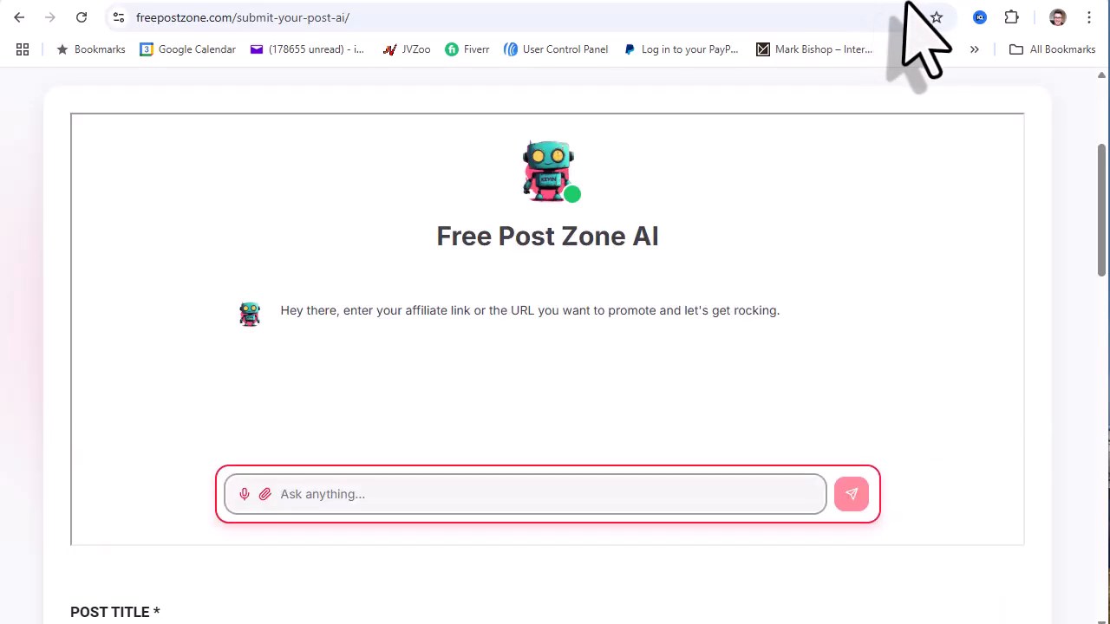
right_click(305, 494)
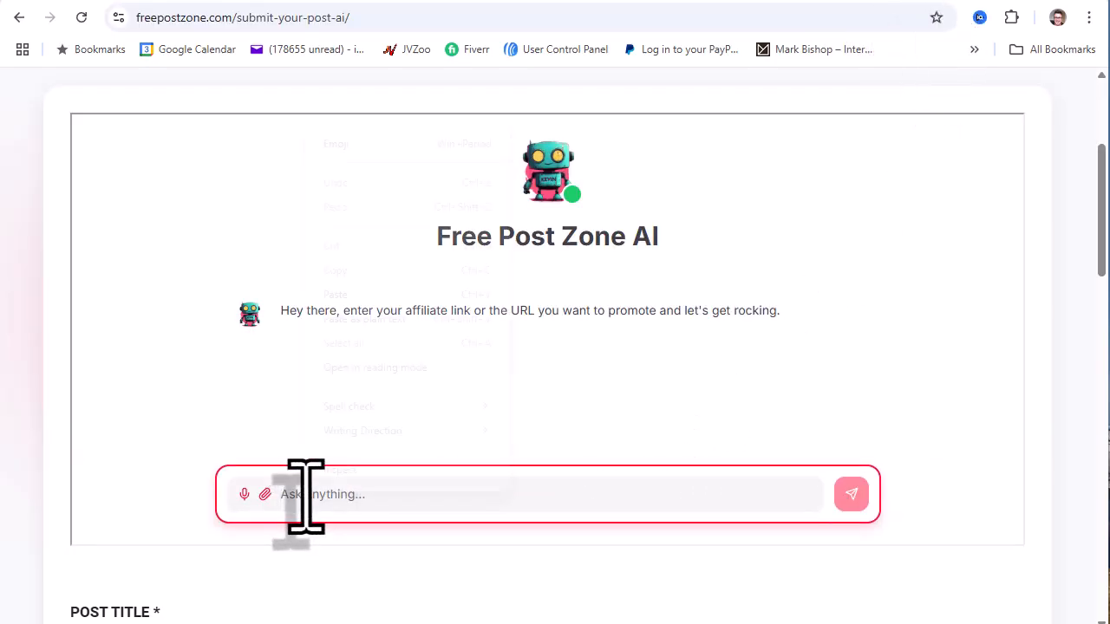
click(388, 319)
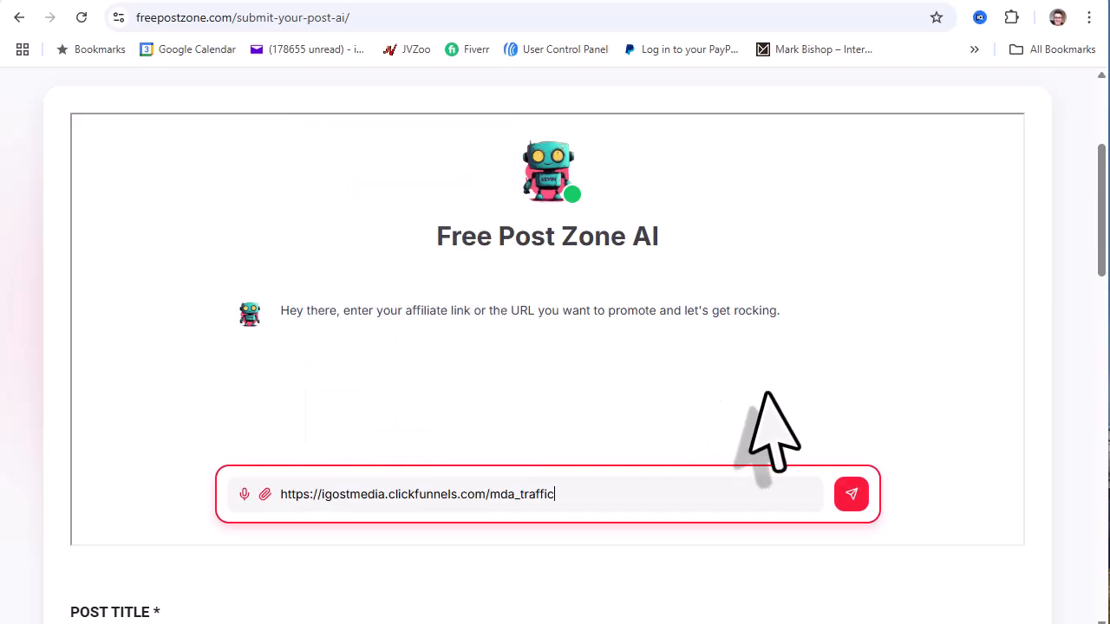
click(851, 495)
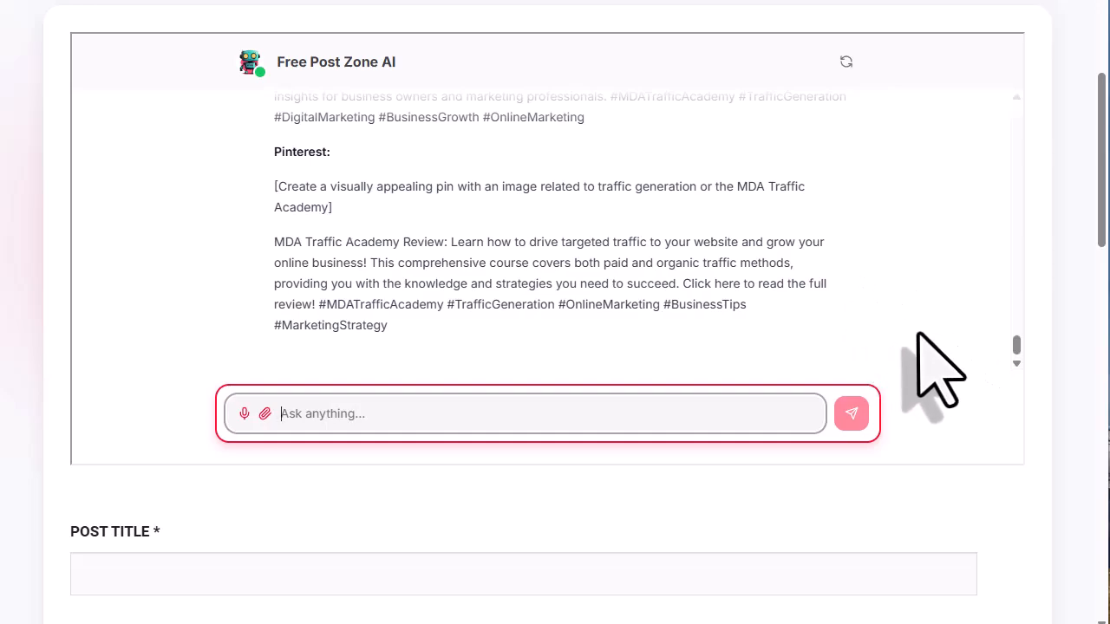
- Select the generated 'Is the MDA Traffic Academy a Scam? My Honest Review' article text in the chat
scroll(919, 332, up, 15)
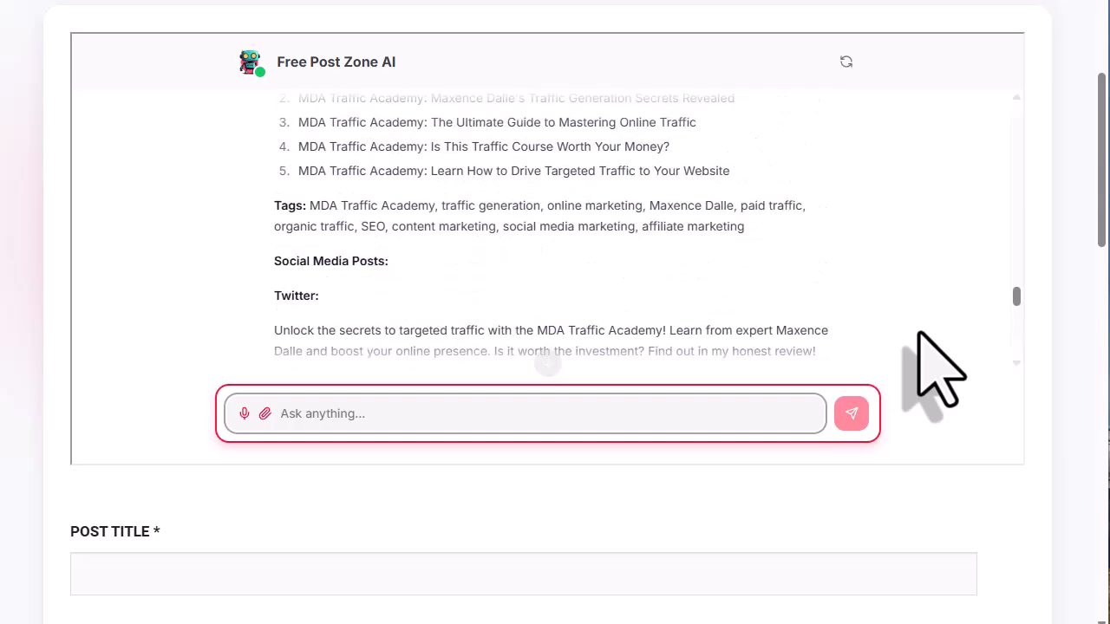
drag(1014, 273, 1016, 111)
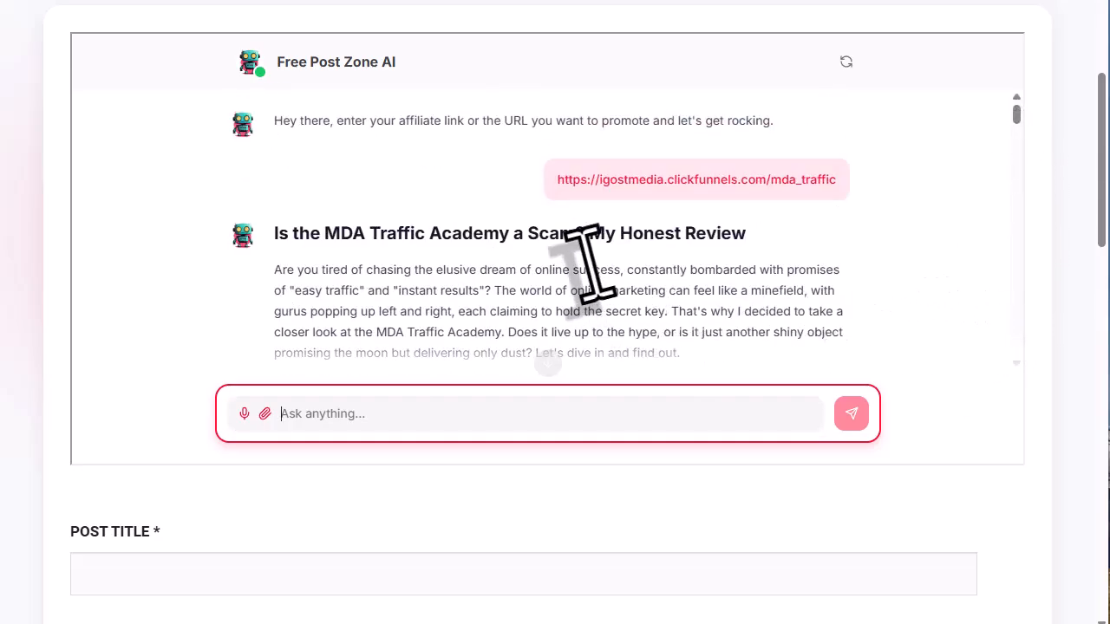
scroll(515, 235, down, 1)
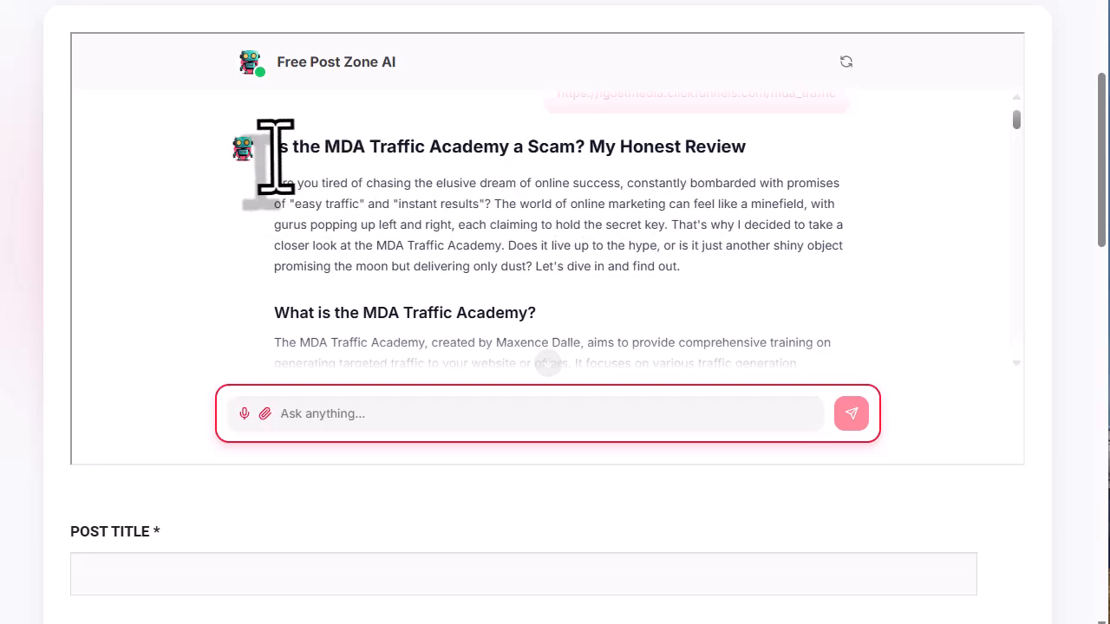
scroll(314, 243, down, 10)
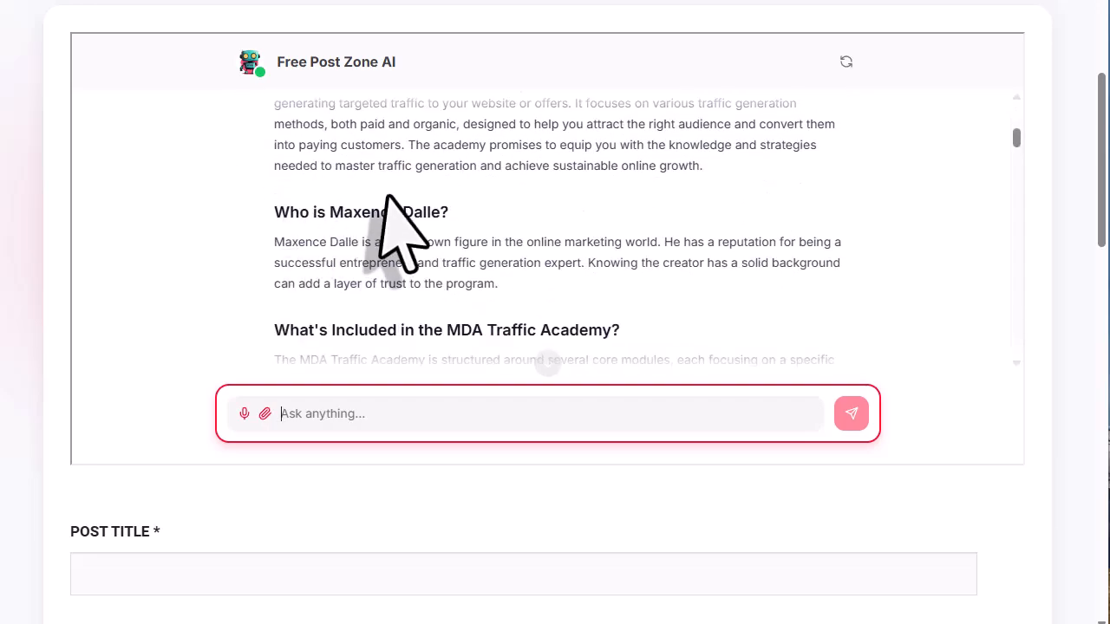
scroll(728, 208, down, 4)
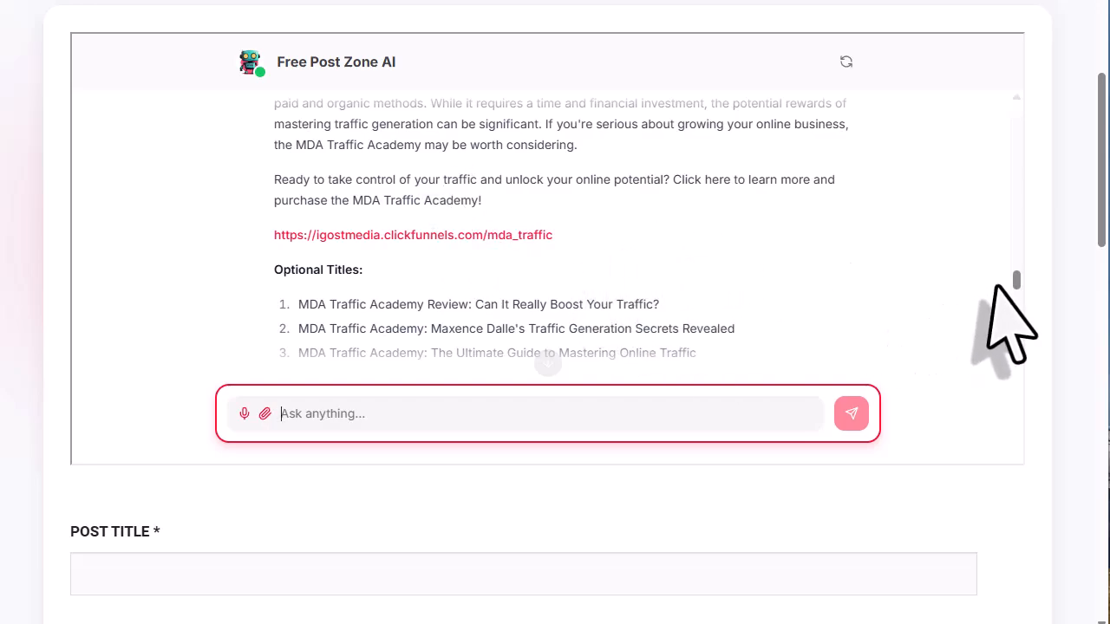
drag(1016, 276, 1016, 135)
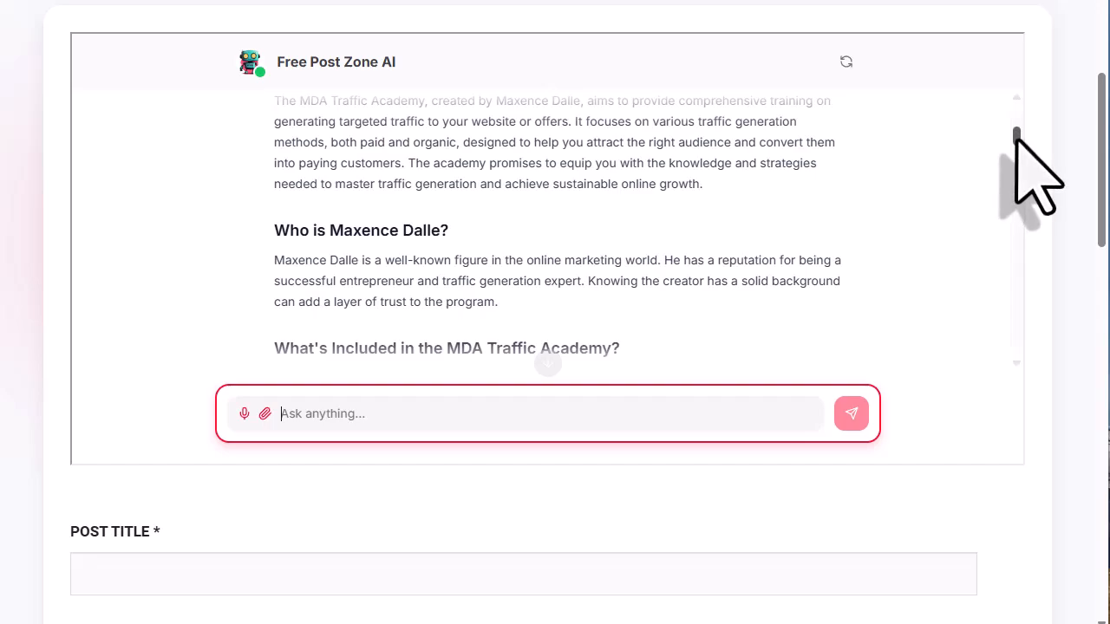
drag(1016, 134, 1012, 284)
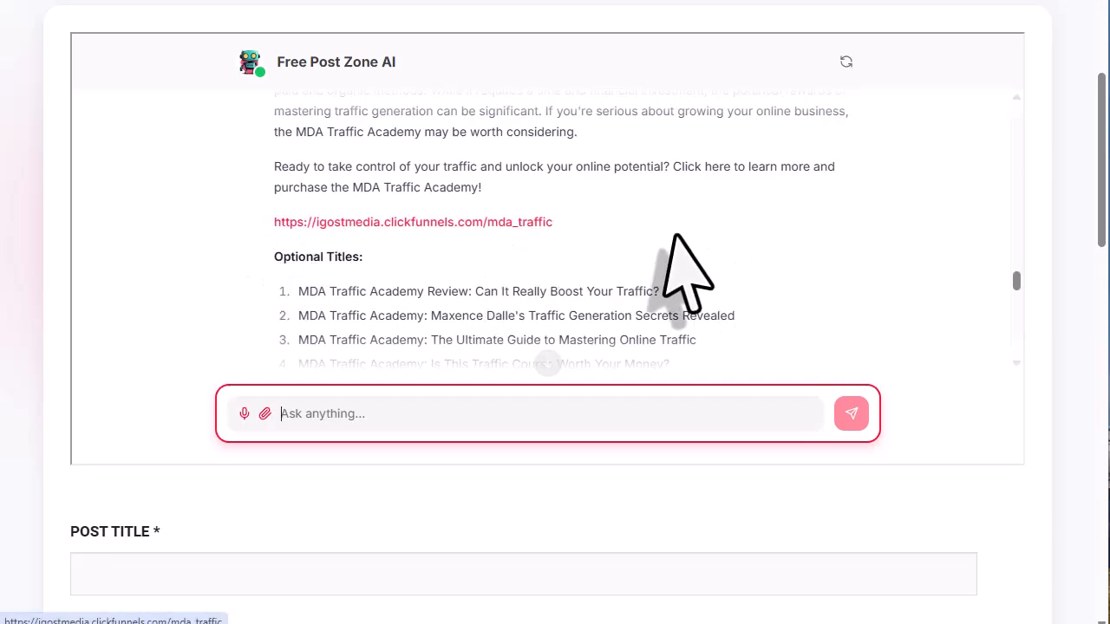
scroll(685, 229, down, 2)
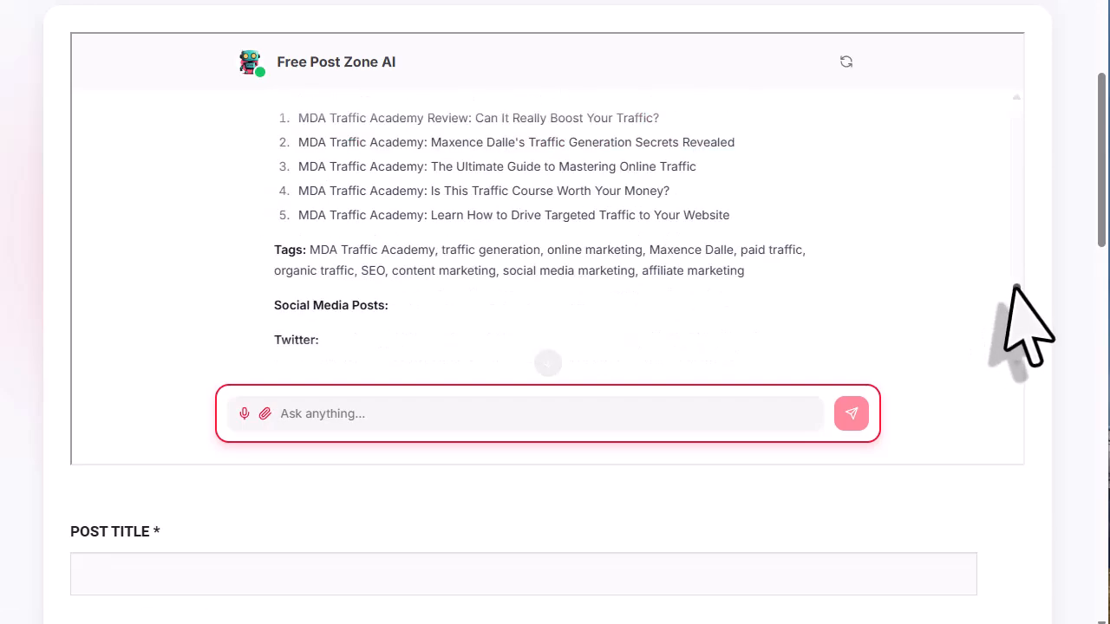
drag(1016, 286, 1014, 121)
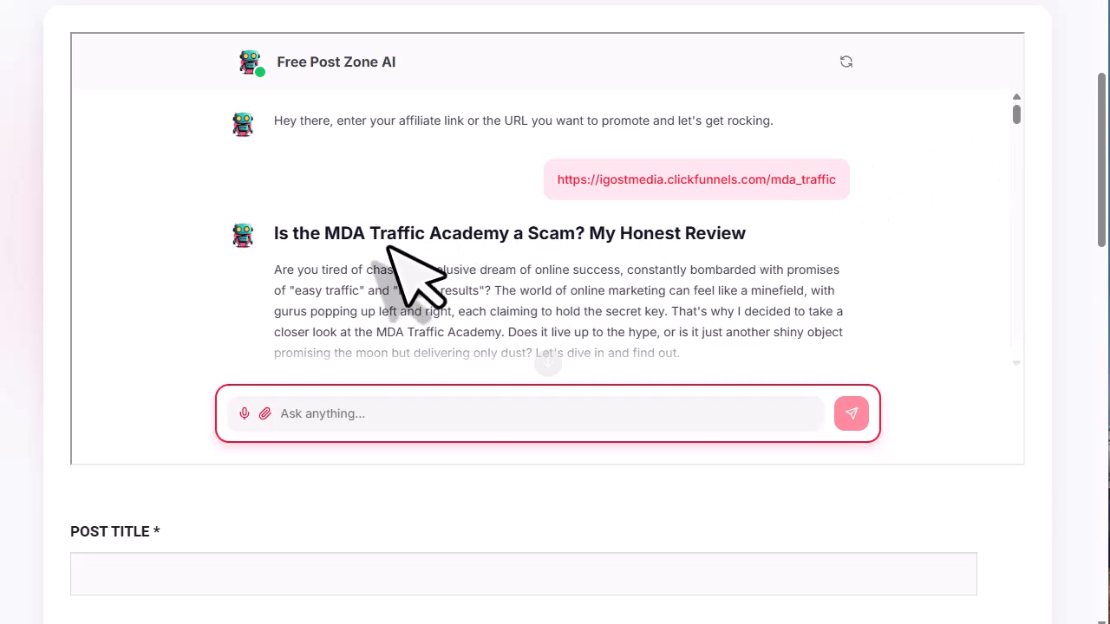
drag(274, 239, 555, 273)
- Copy the selected review article and paste it into the Post Content editor
right_click(416, 234)
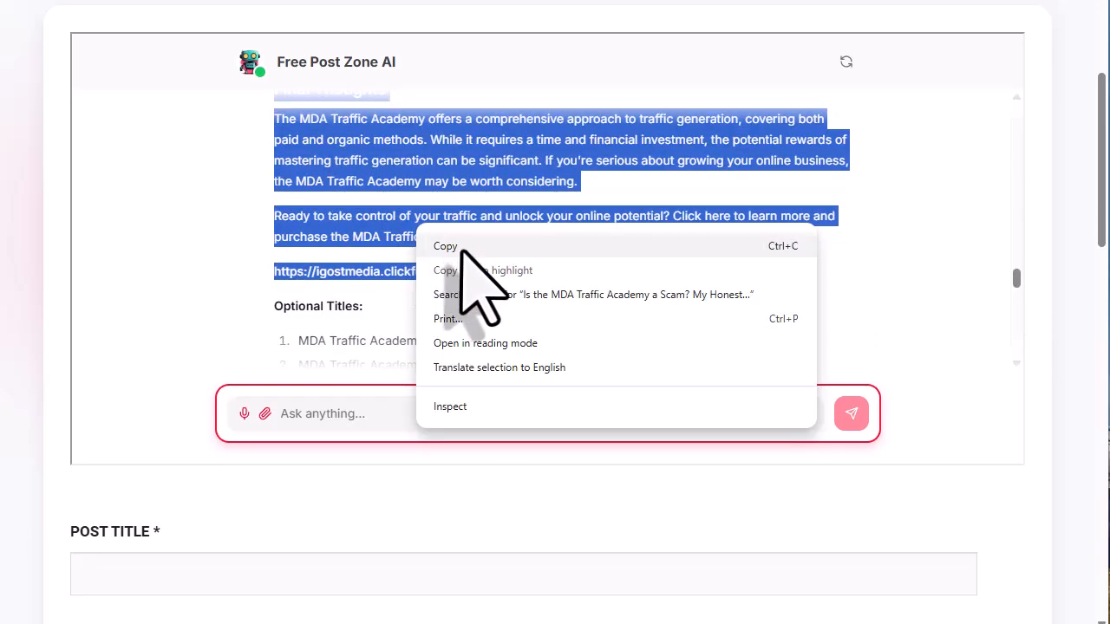
click(456, 315)
scroll(524, 381, down, 3)
scroll(508, 525, down, 5)
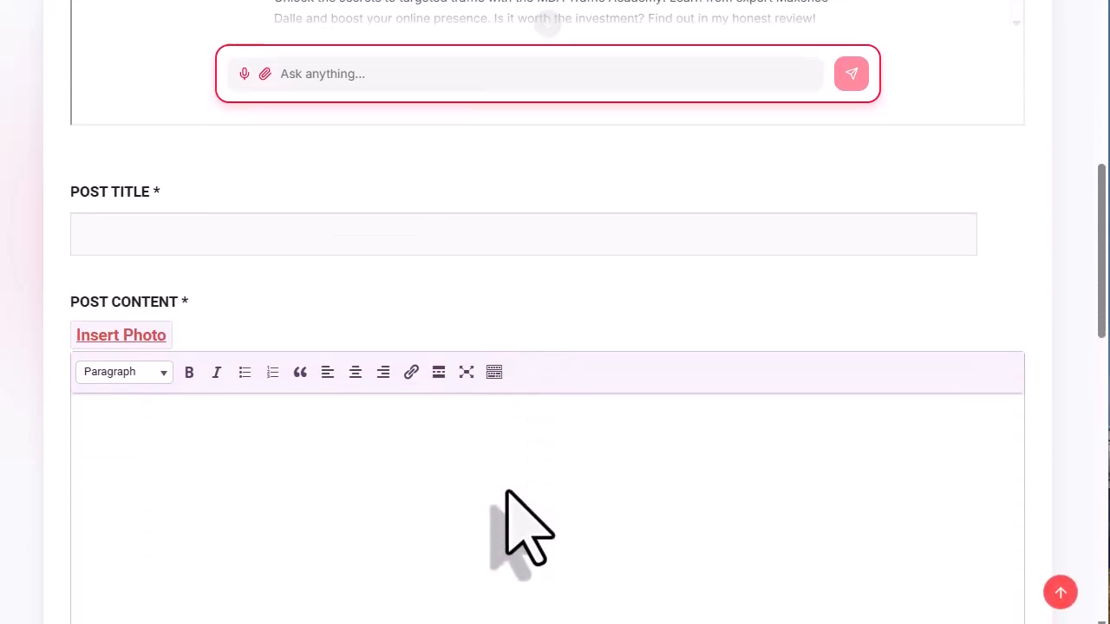
right_click(258, 333)
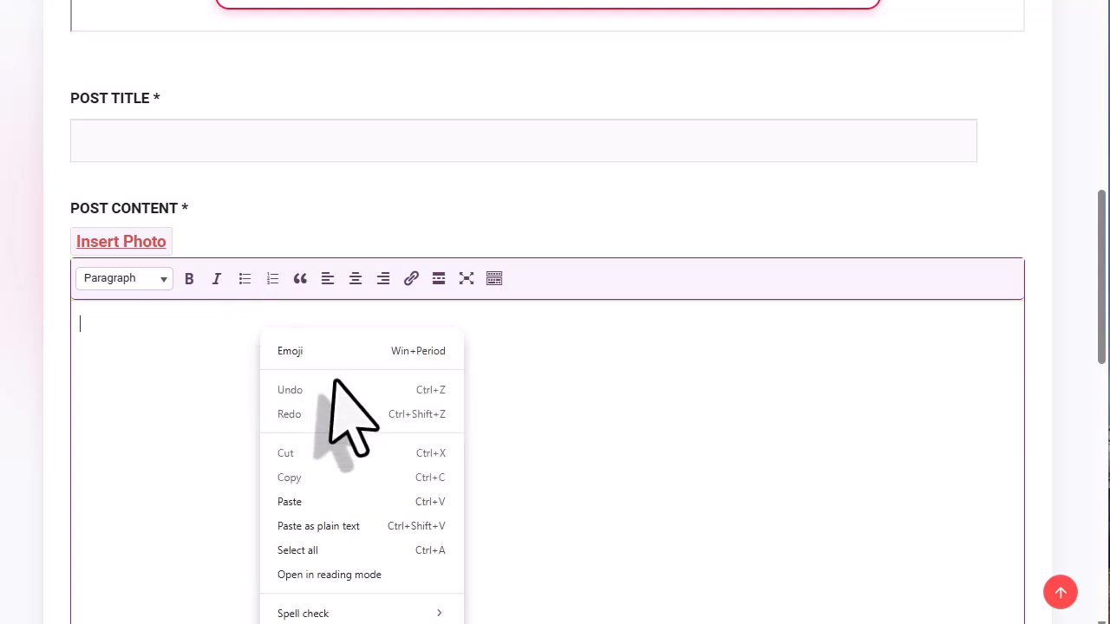
click(308, 501)
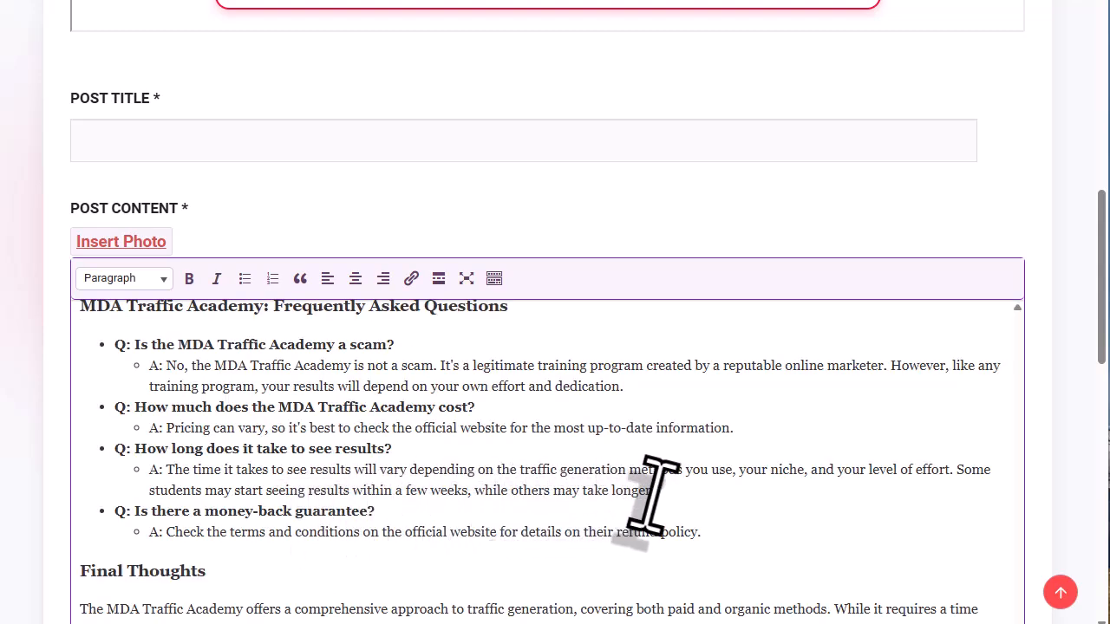
- Delete the URL line at the end of the pasted article
scroll(997, 368, down, 2)
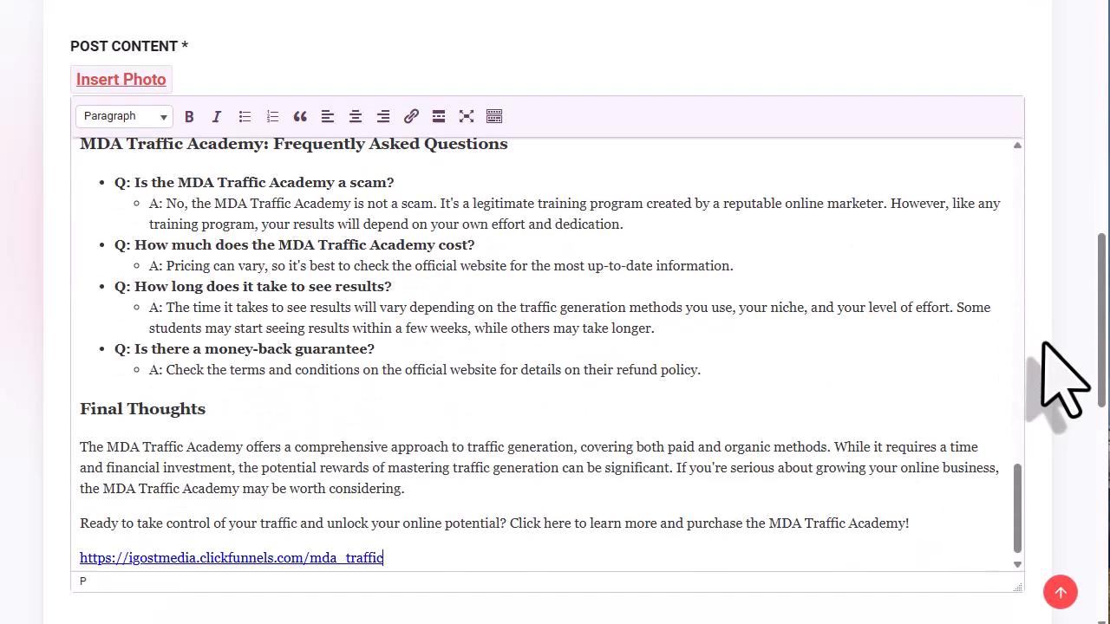
scroll(701, 322, down, 1)
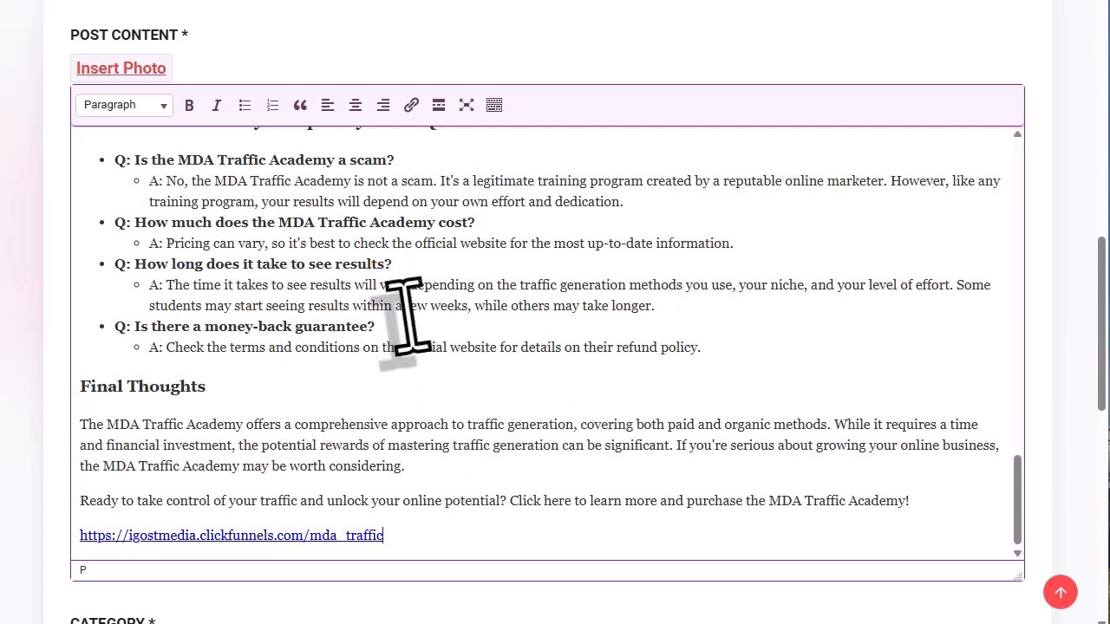
click(425, 535)
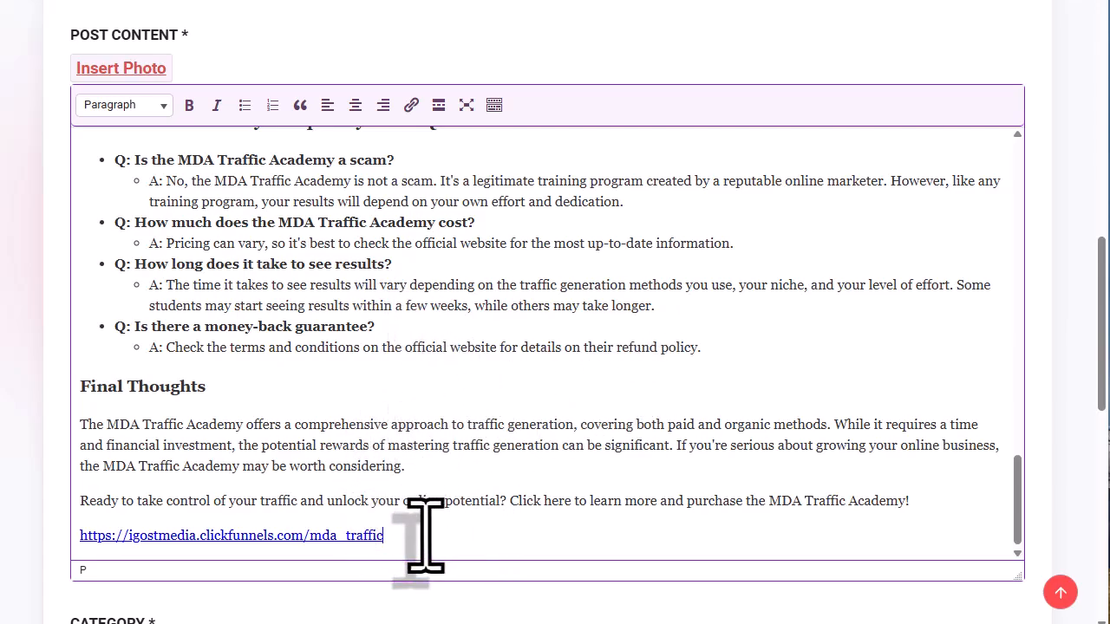
drag(398, 538, 76, 532)
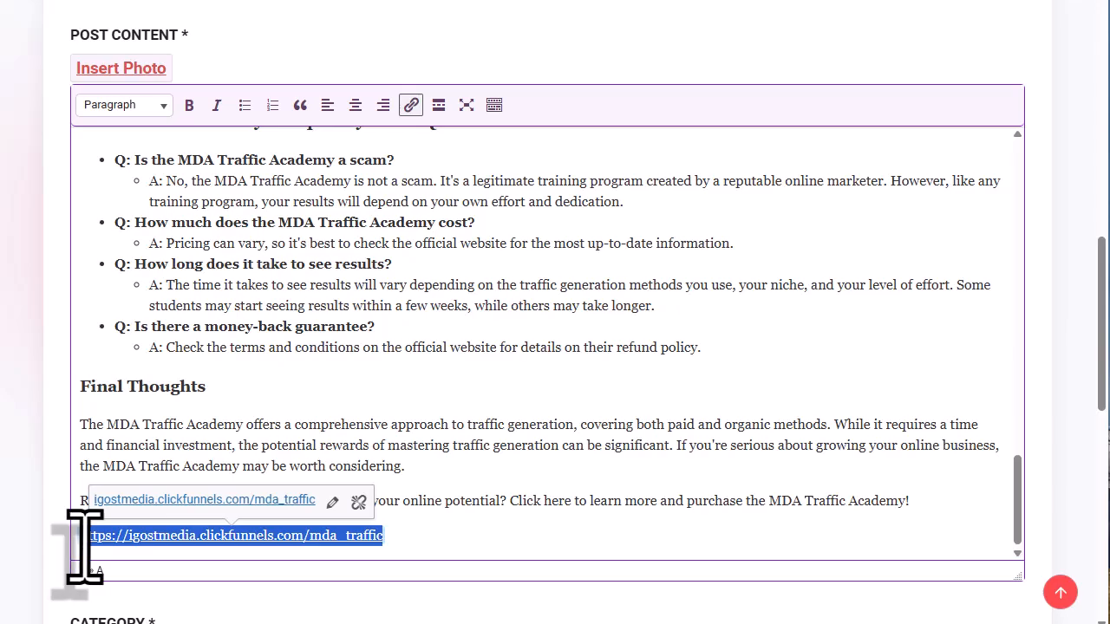
key(BackSpace)
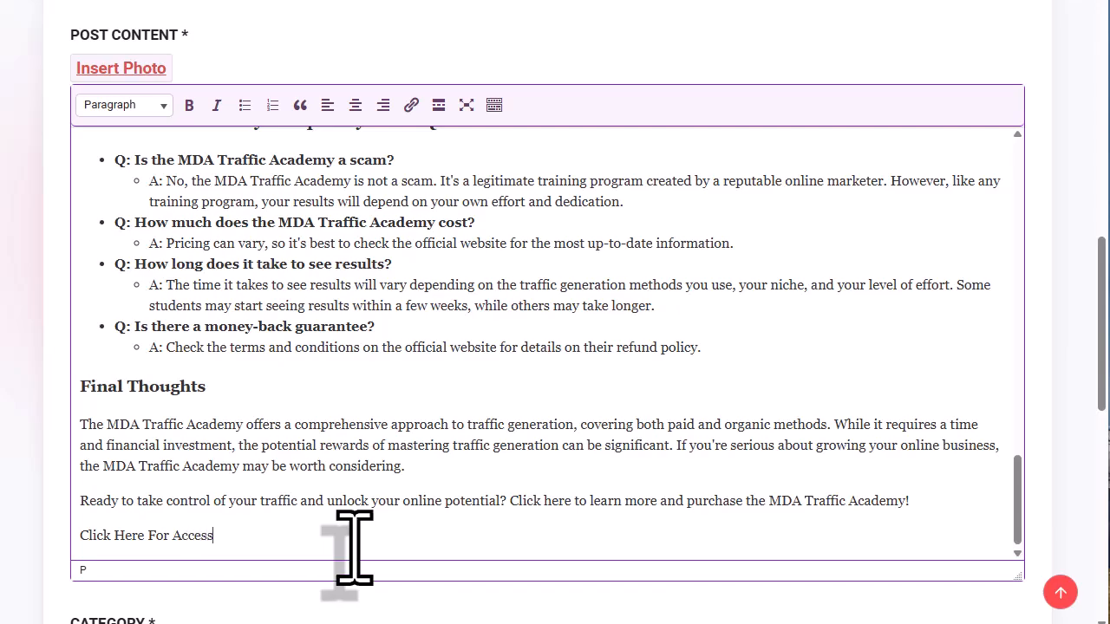
- Format the Click Here For Access line as Heading 2
drag(218, 535, 74, 532)
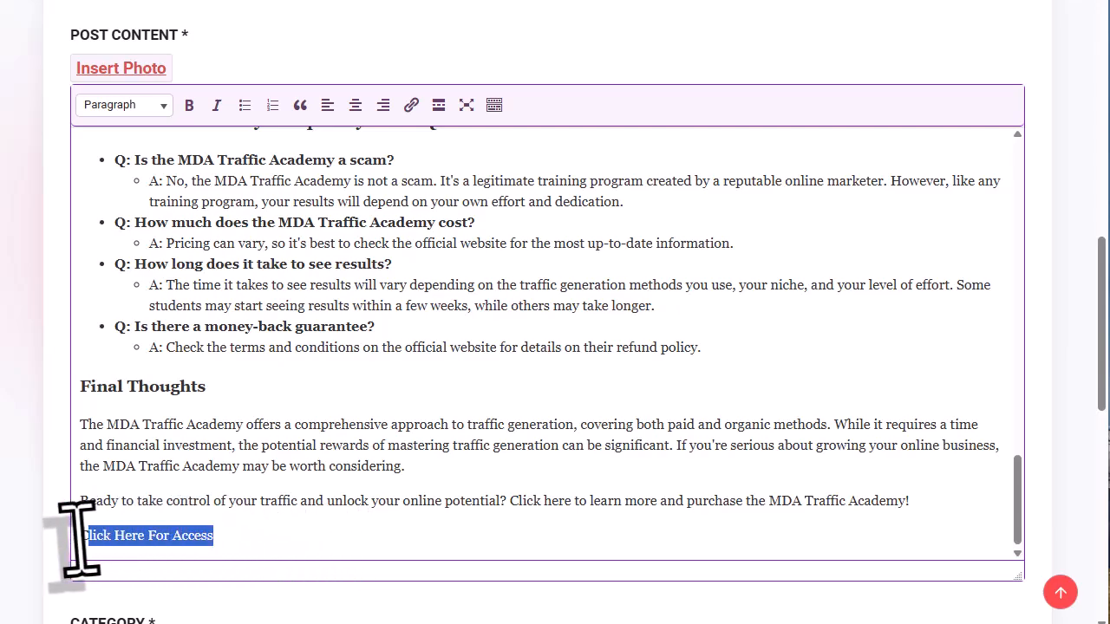
click(163, 105)
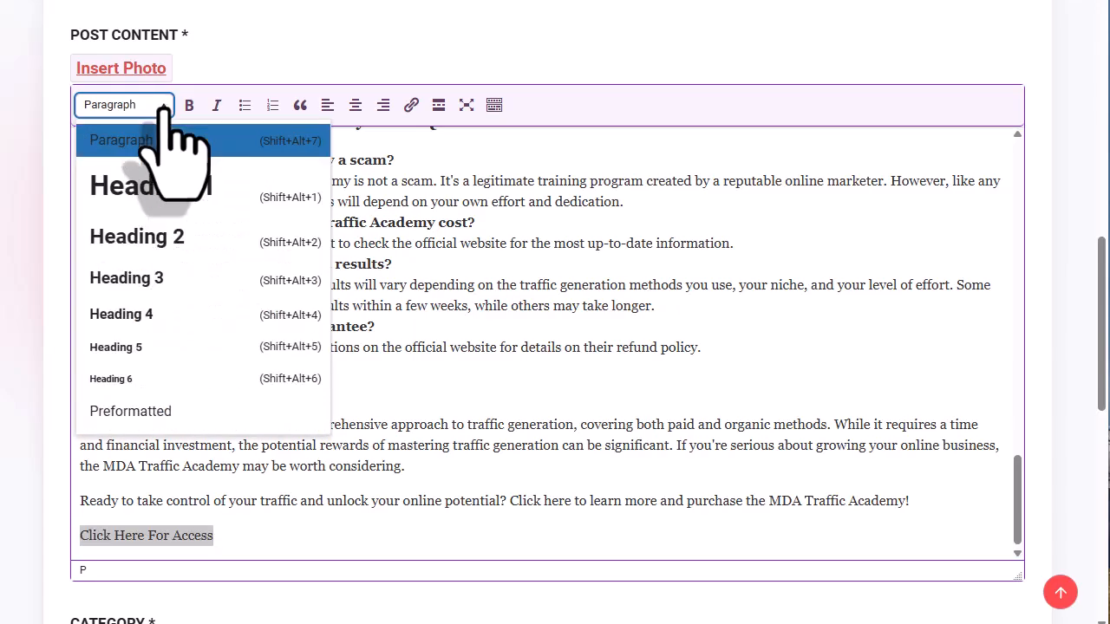
click(166, 242)
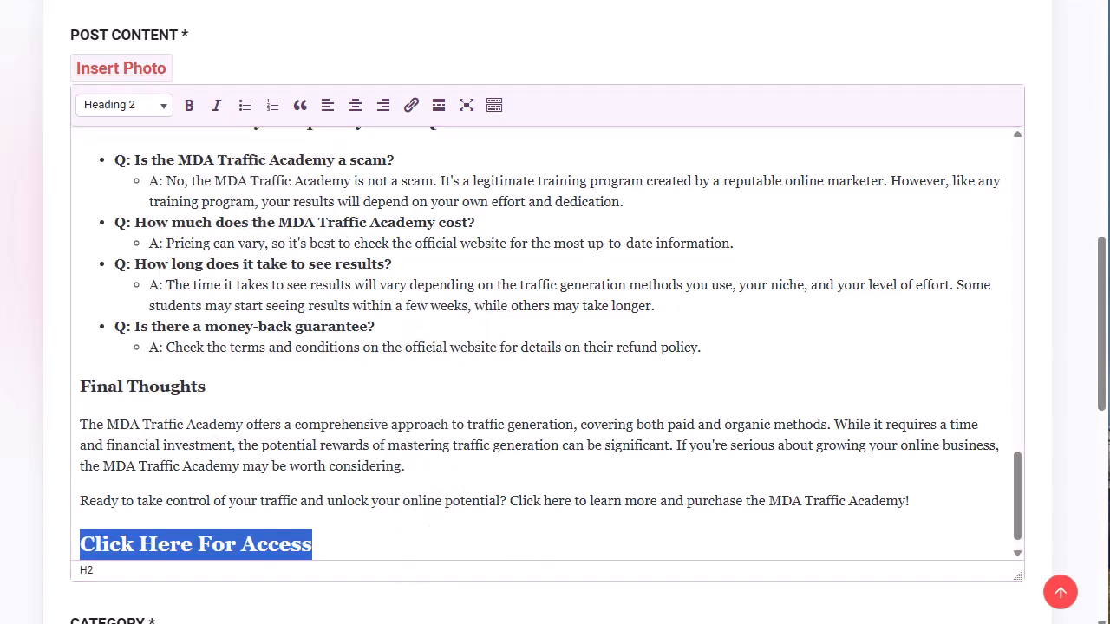
- Copy the affiliate URL from Notepad and link the Click Here For Access heading to it
key(alt+Tab)
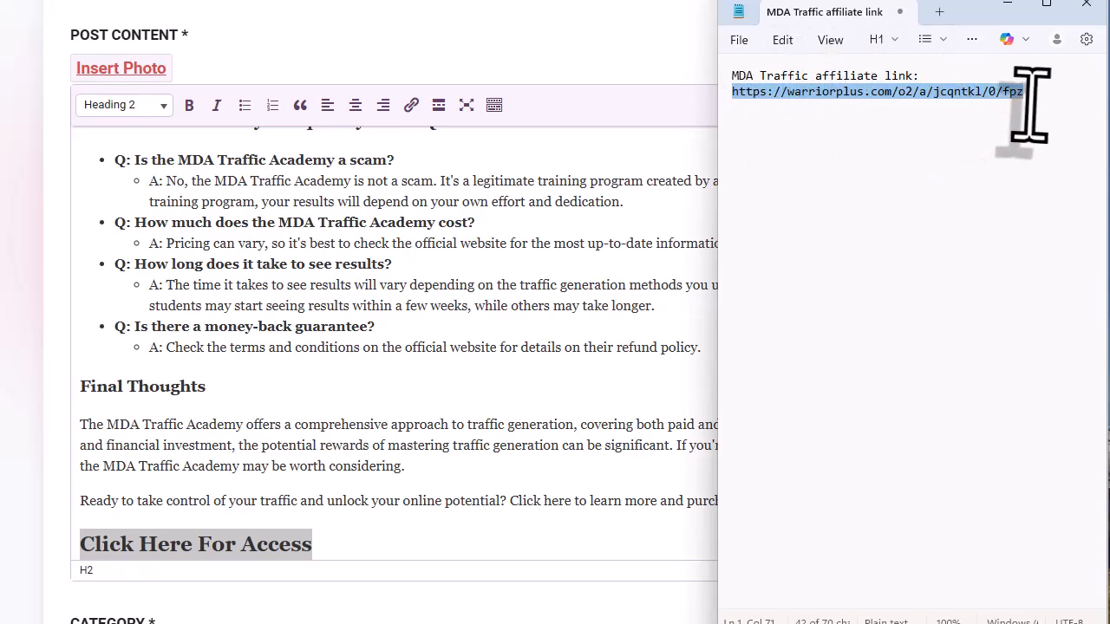
drag(1025, 93, 745, 95)
right_click(732, 93)
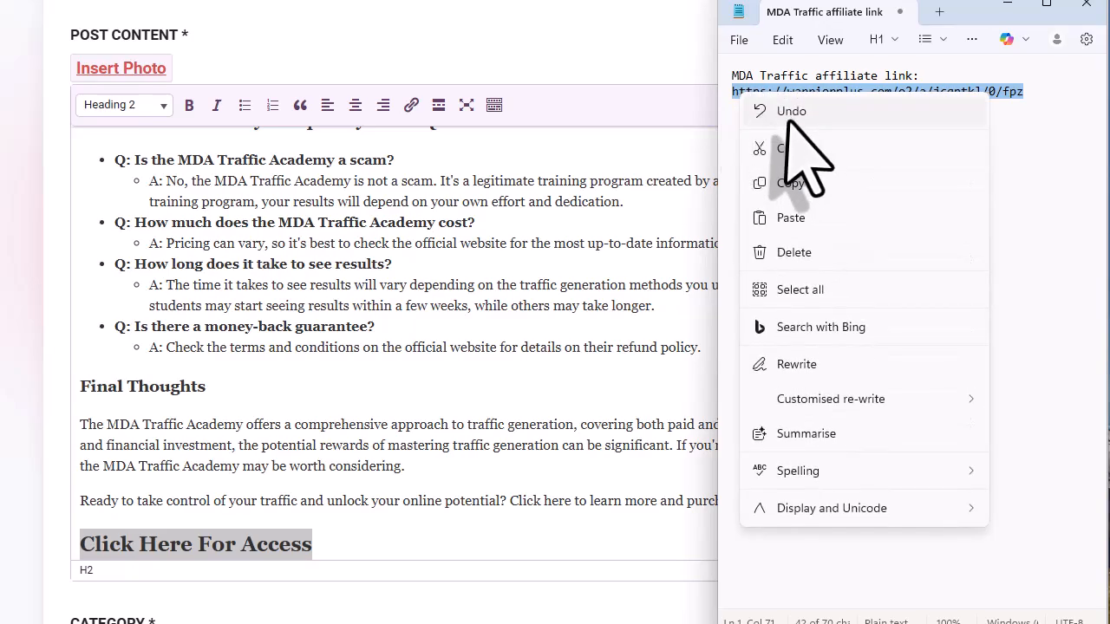
click(790, 184)
click(329, 549)
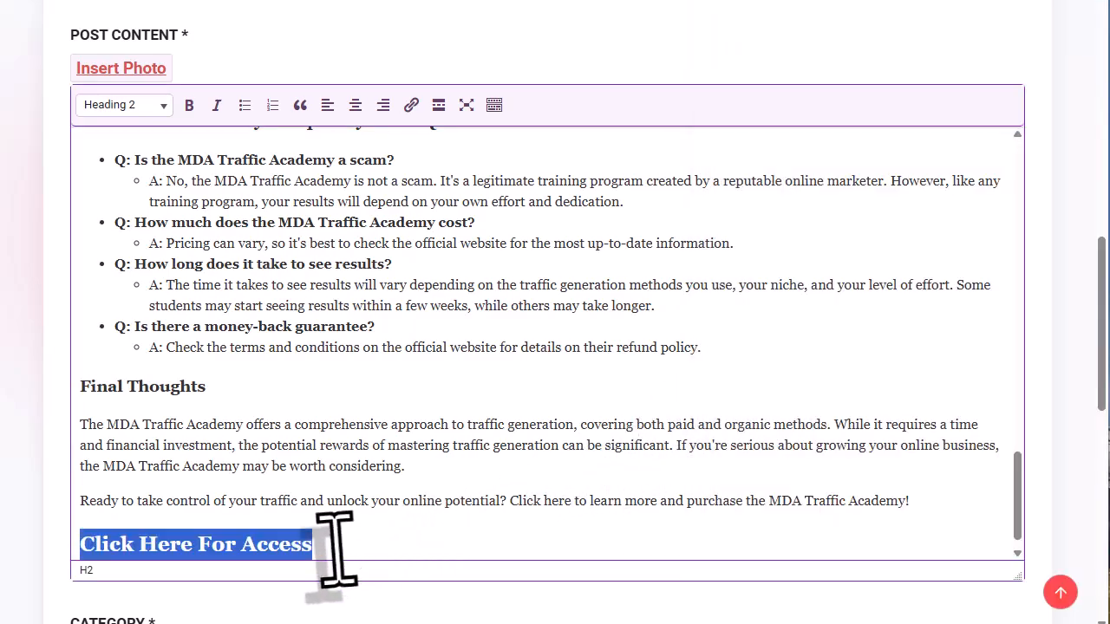
drag(329, 550, 80, 546)
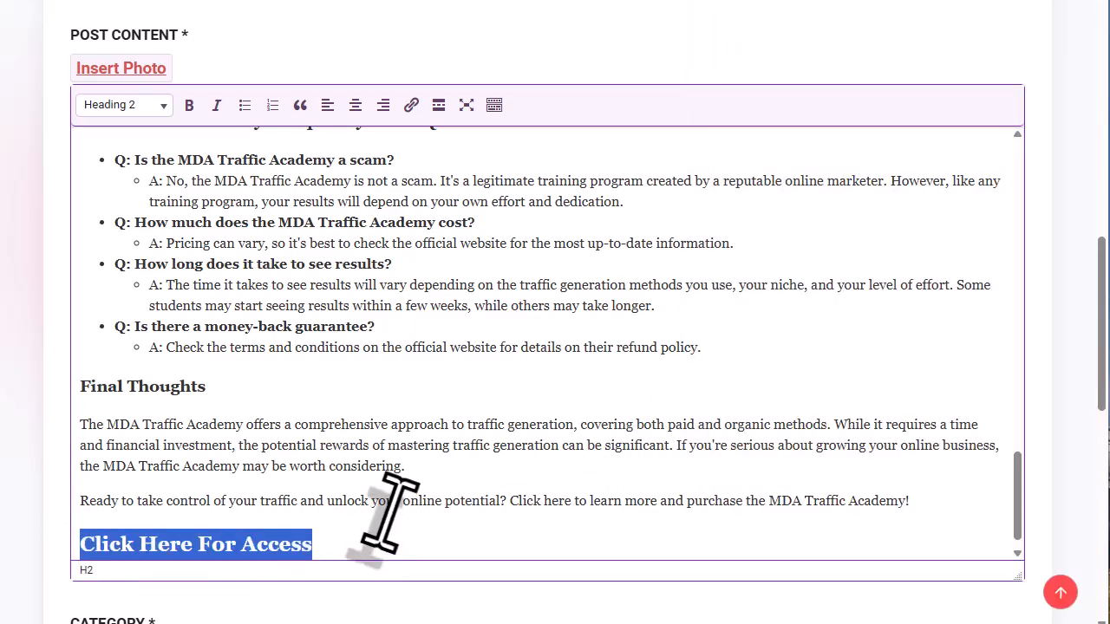
click(412, 105)
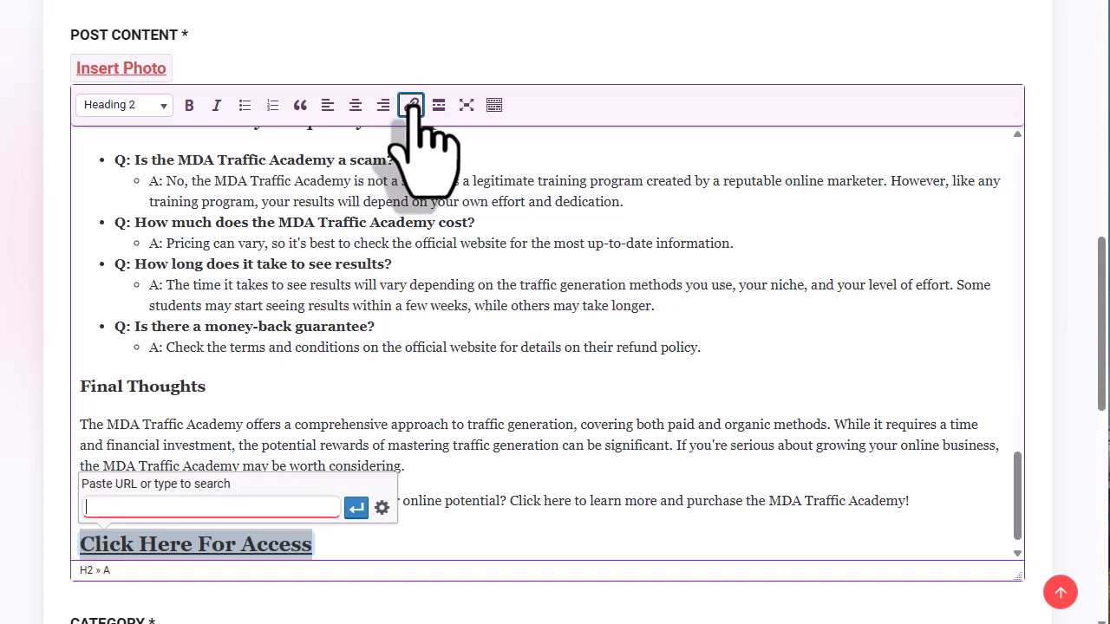
right_click(260, 509)
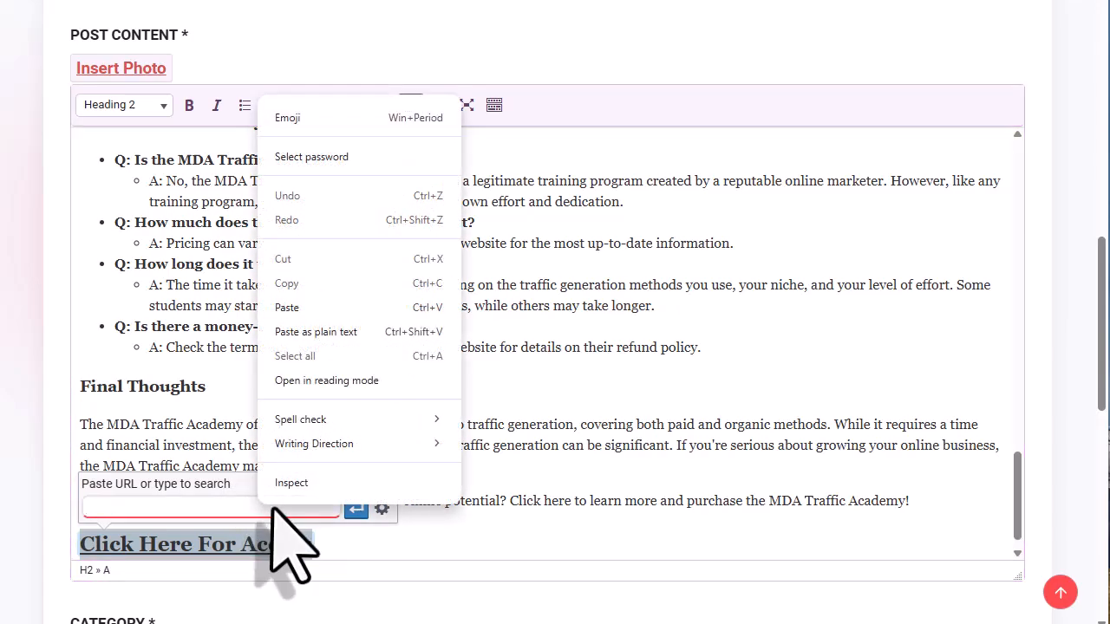
click(305, 307)
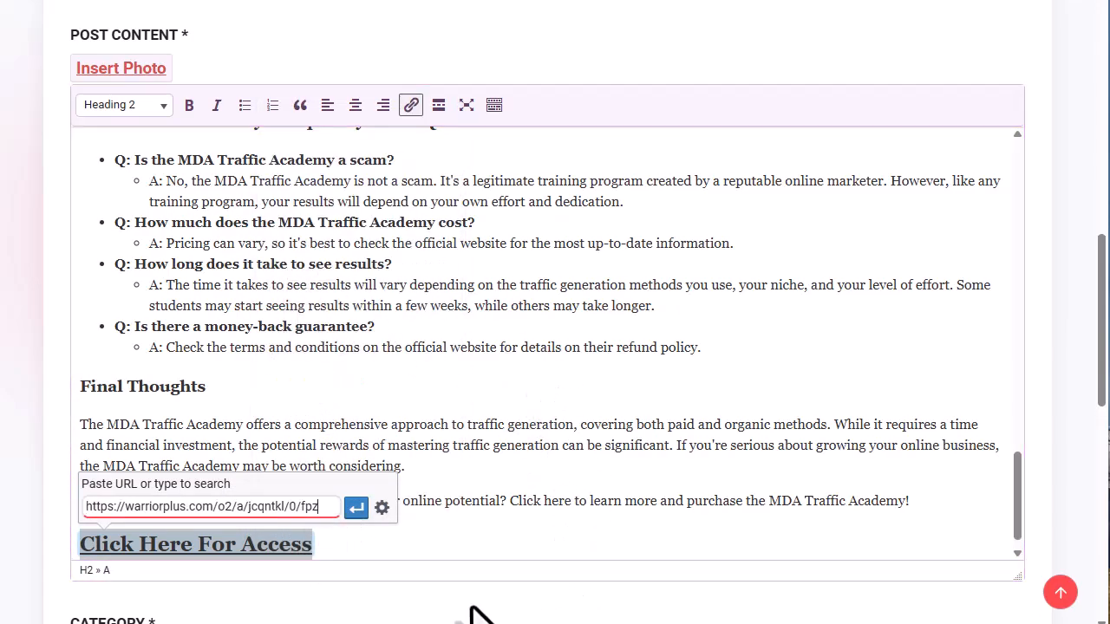
click(355, 509)
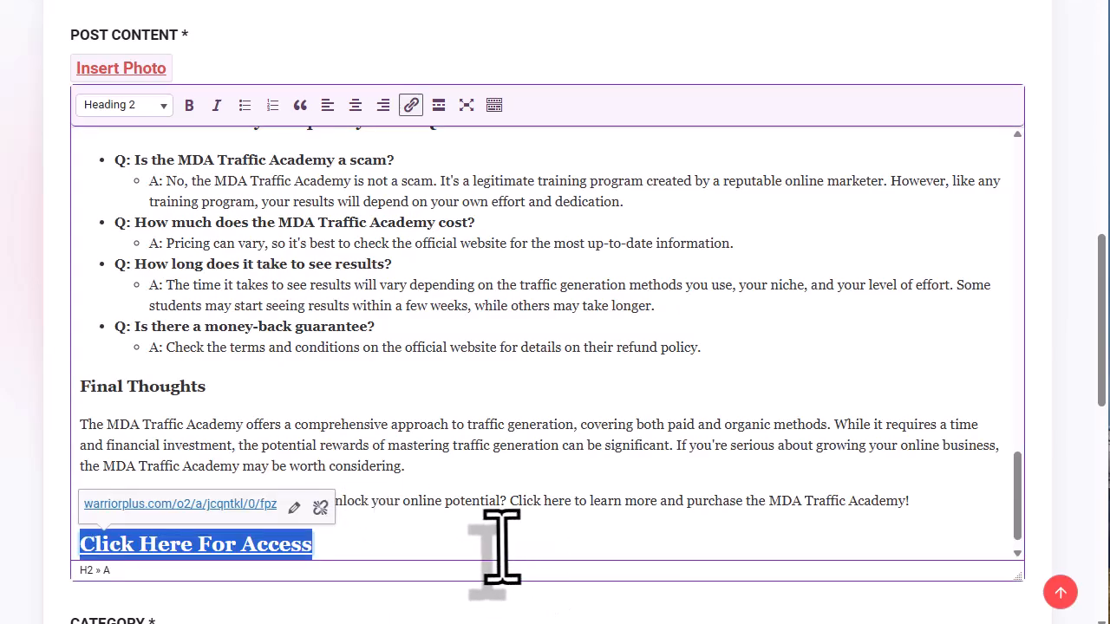
click(511, 469)
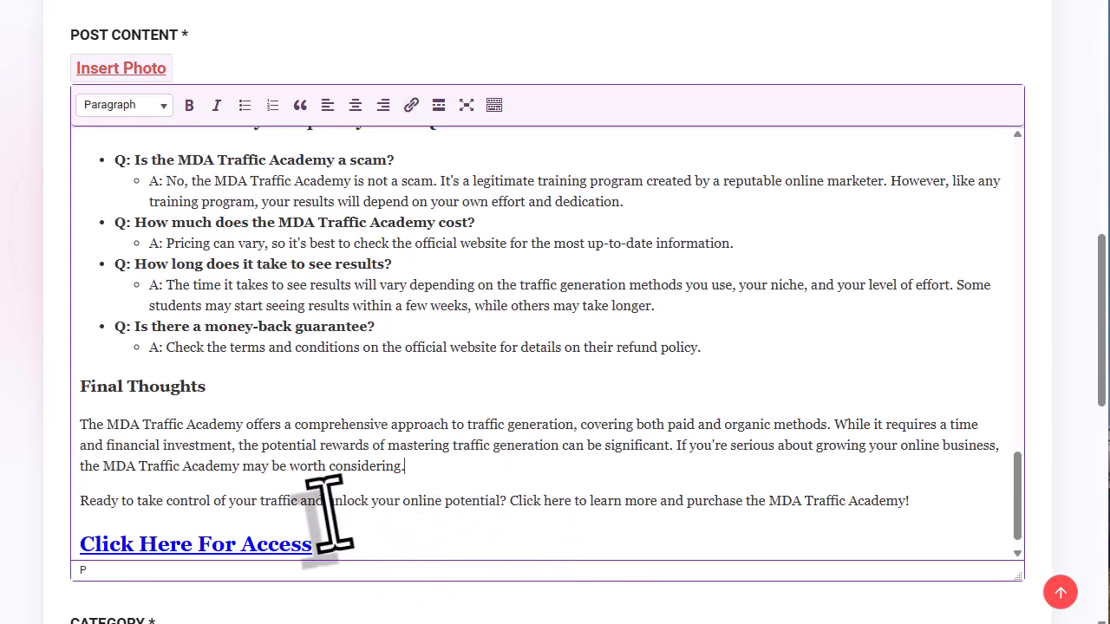
- Cut the title heading out of the post content and remove its leftover empty line
scroll(382, 373, up, 2)
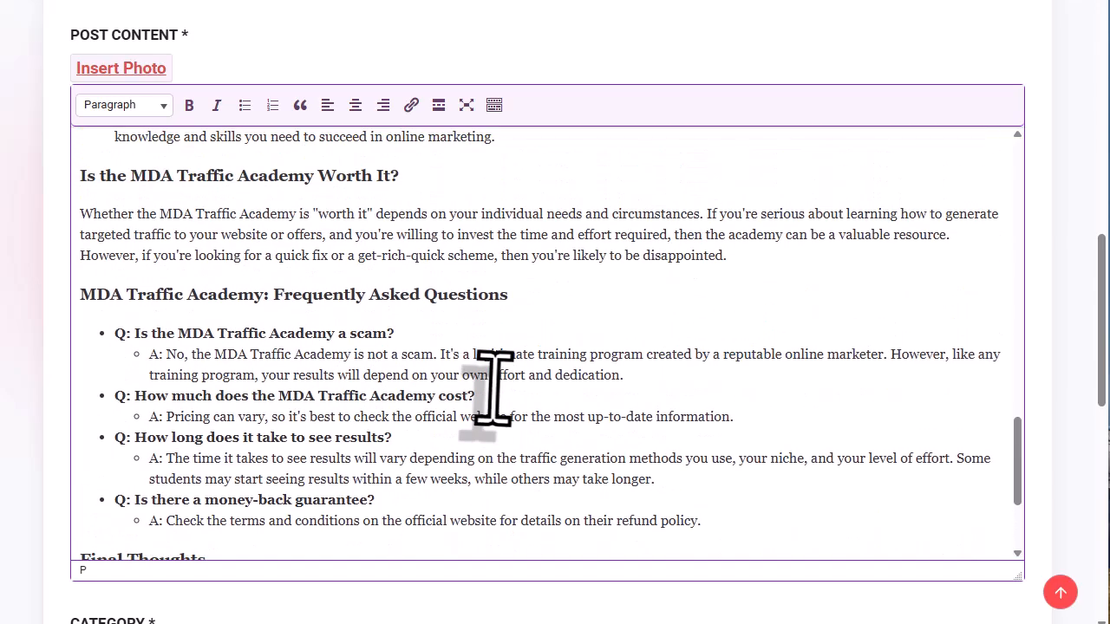
scroll(493, 390, up, 15)
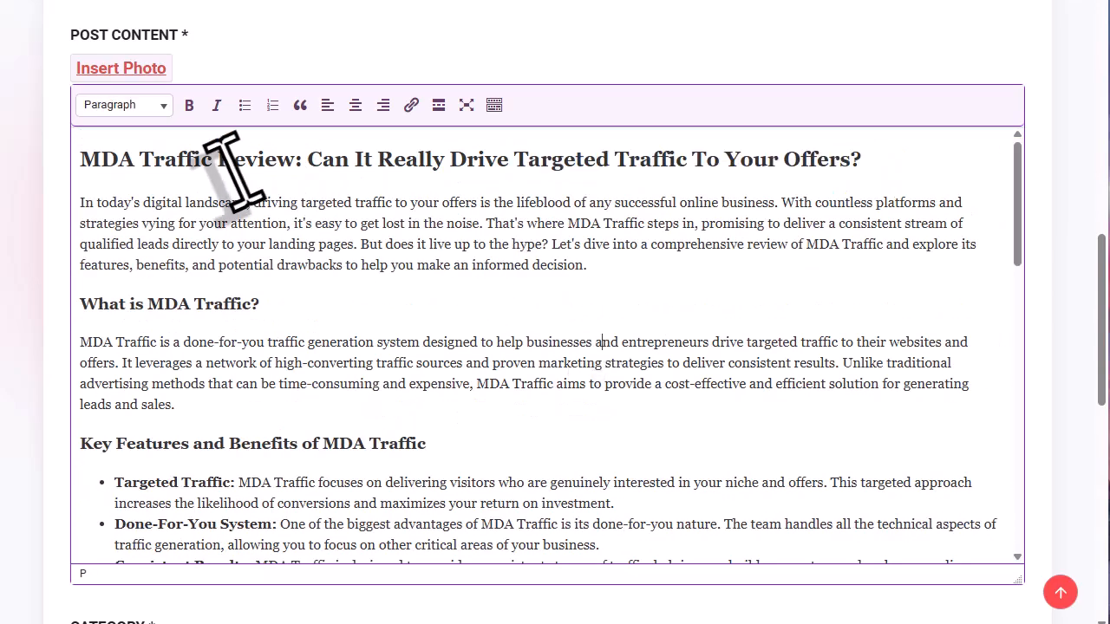
scroll(546, 260, up, 1)
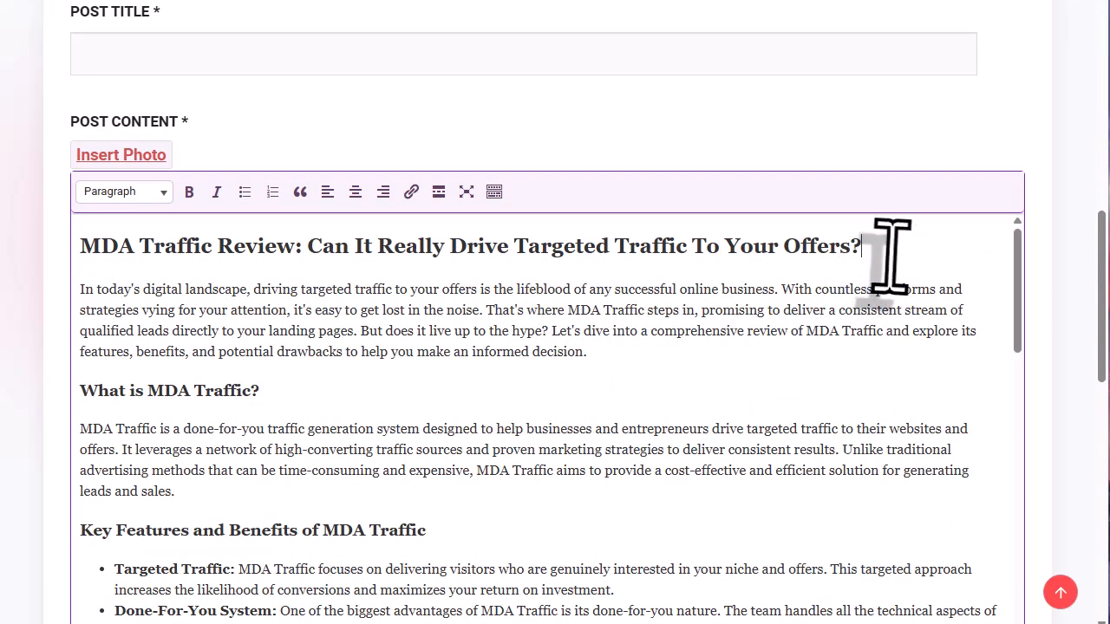
drag(891, 257, 119, 247)
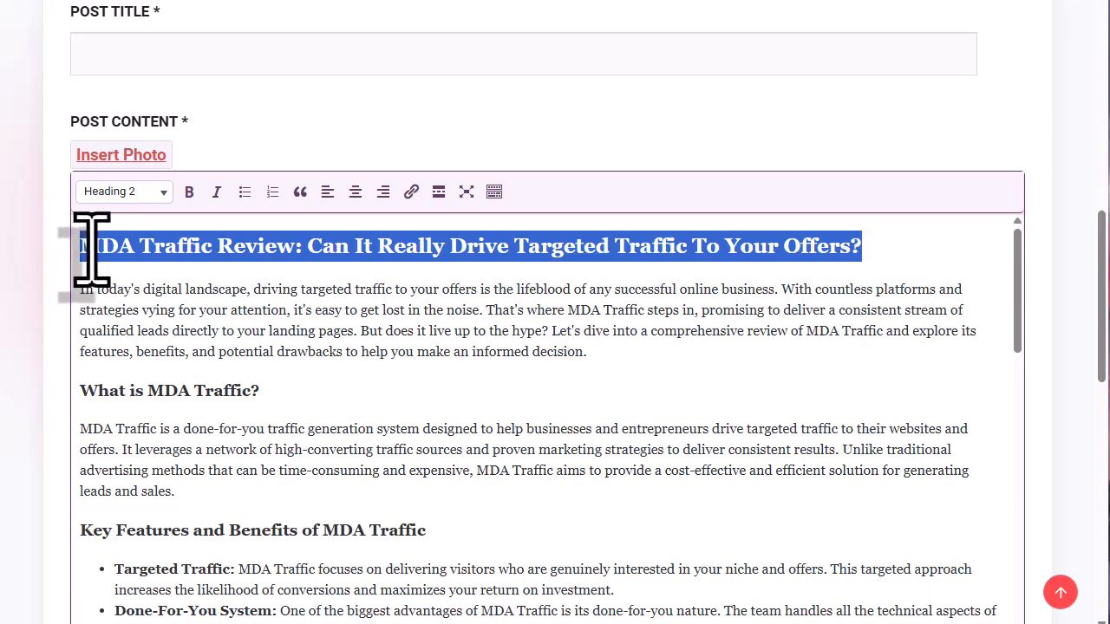
right_click(91, 249)
click(119, 309)
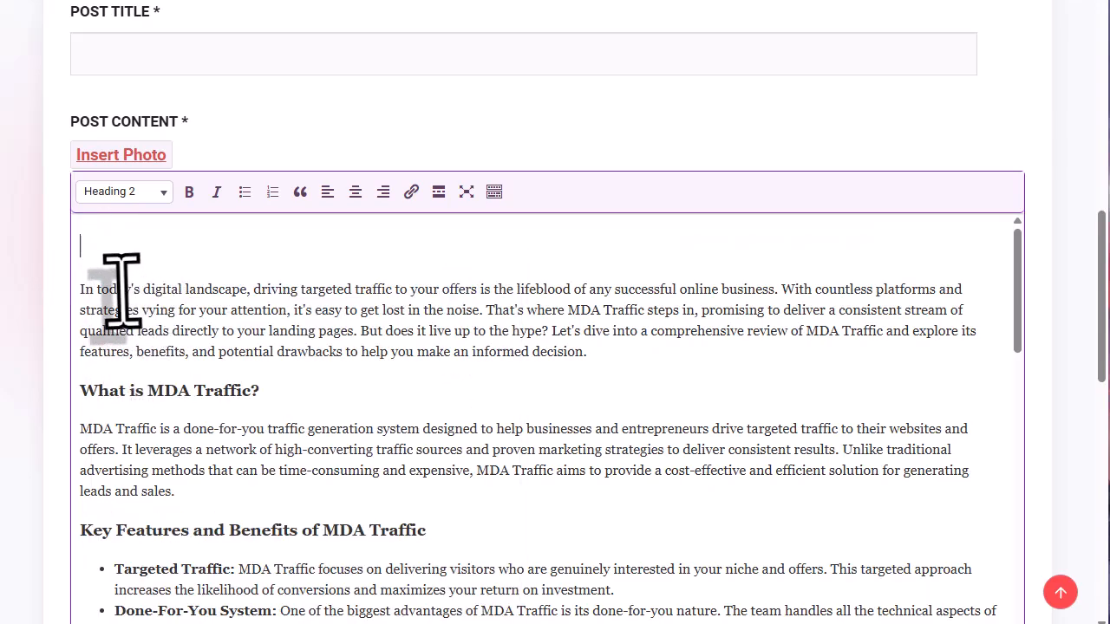
click(79, 291)
key(BackSpace)
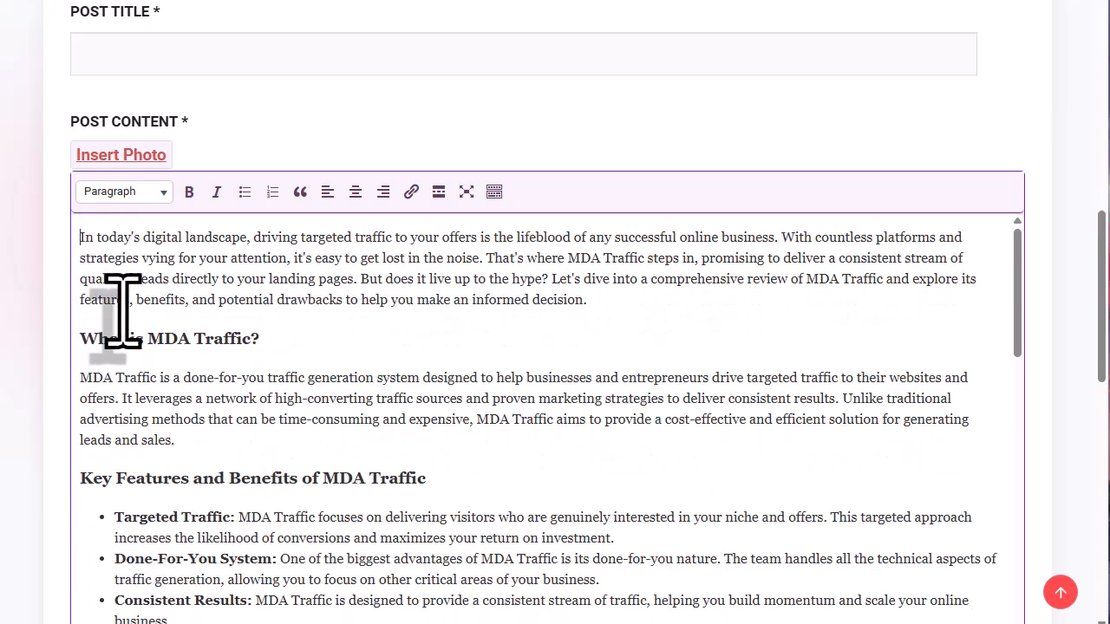
- Paste the cut article title into the post title field
right_click(124, 57)
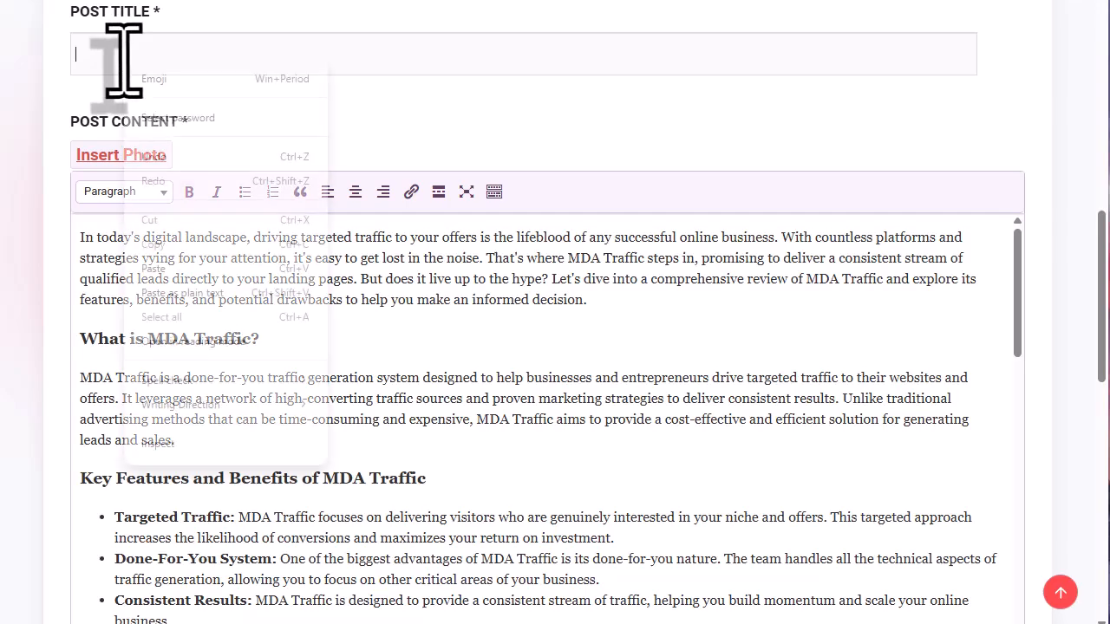
click(154, 269)
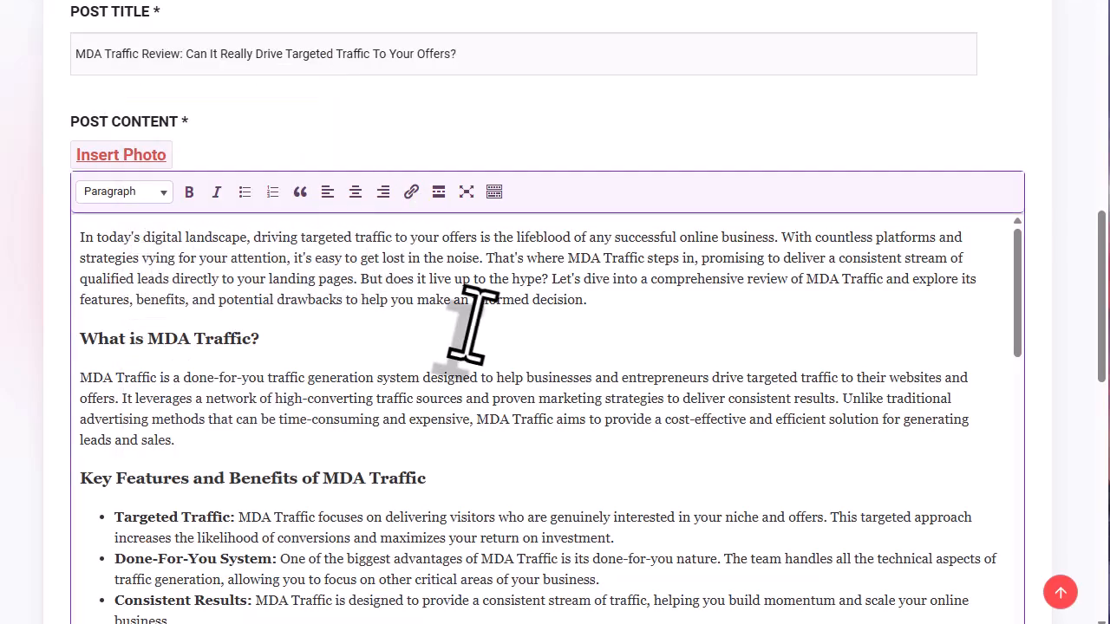
scroll(471, 322, down, 15)
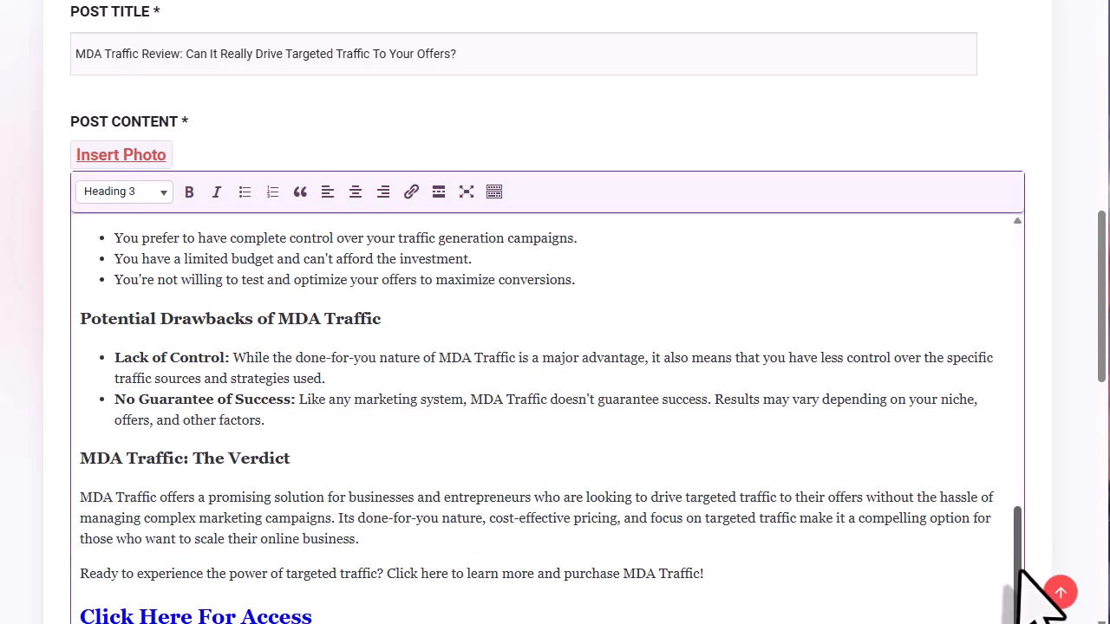
drag(1020, 575, 1015, 303)
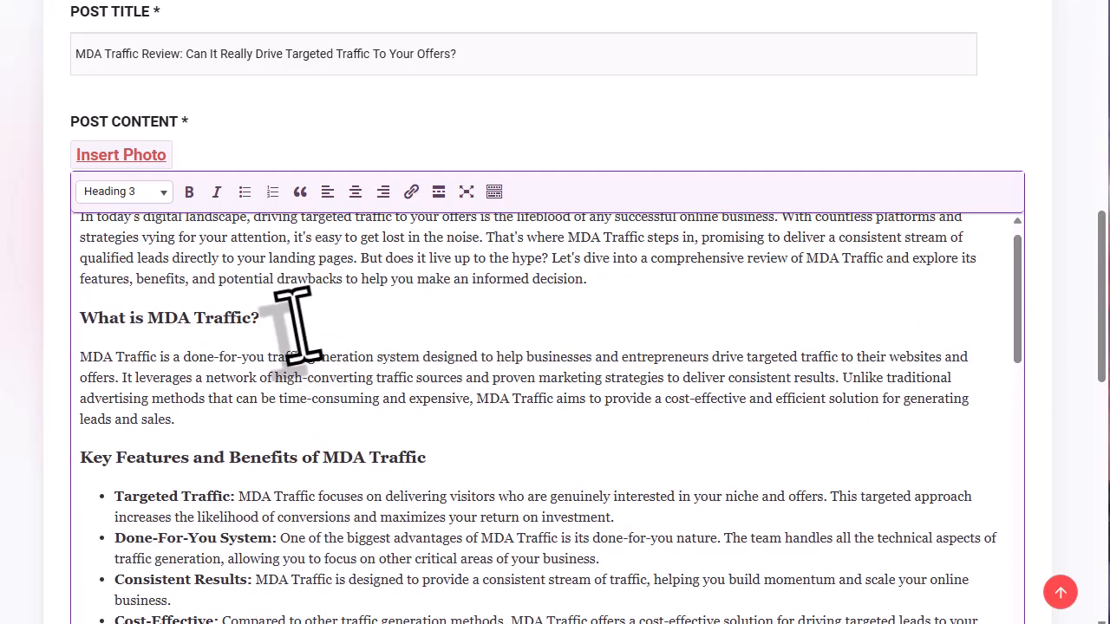
scroll(420, 313, down, 2)
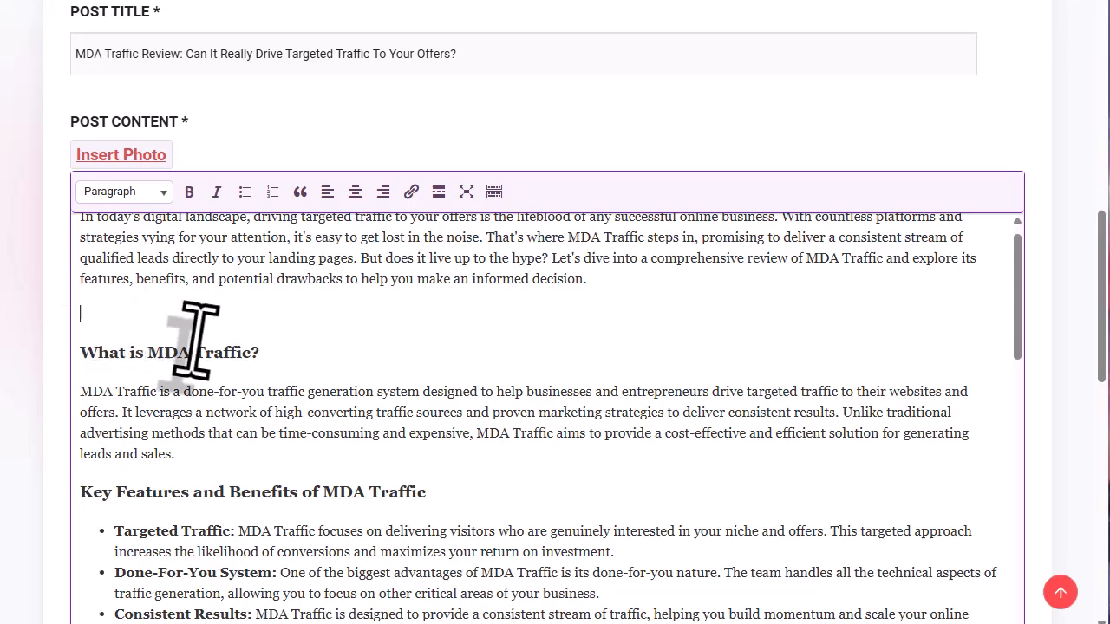
- Insert the Google results screenshot into the post below the intro
click(141, 160)
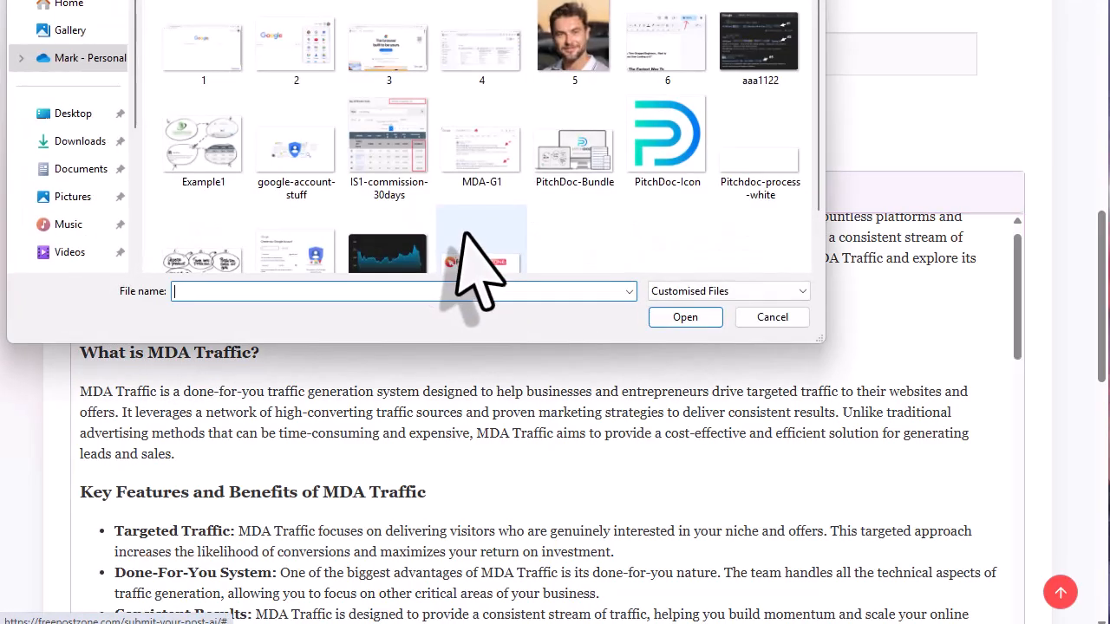
double_click(737, 45)
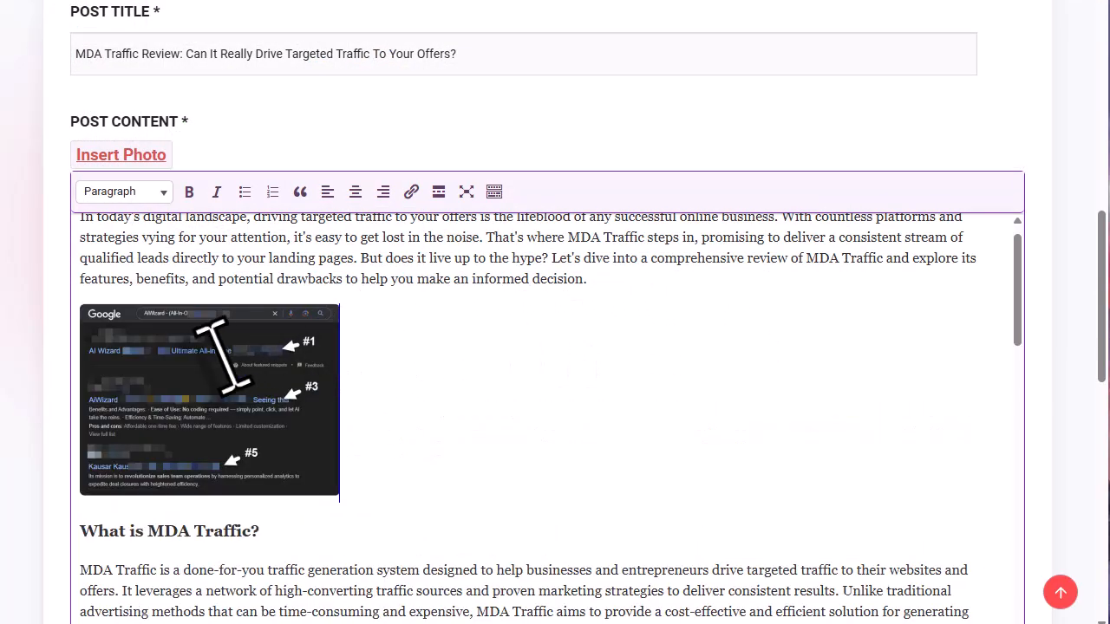
scroll(494, 392, down, 9)
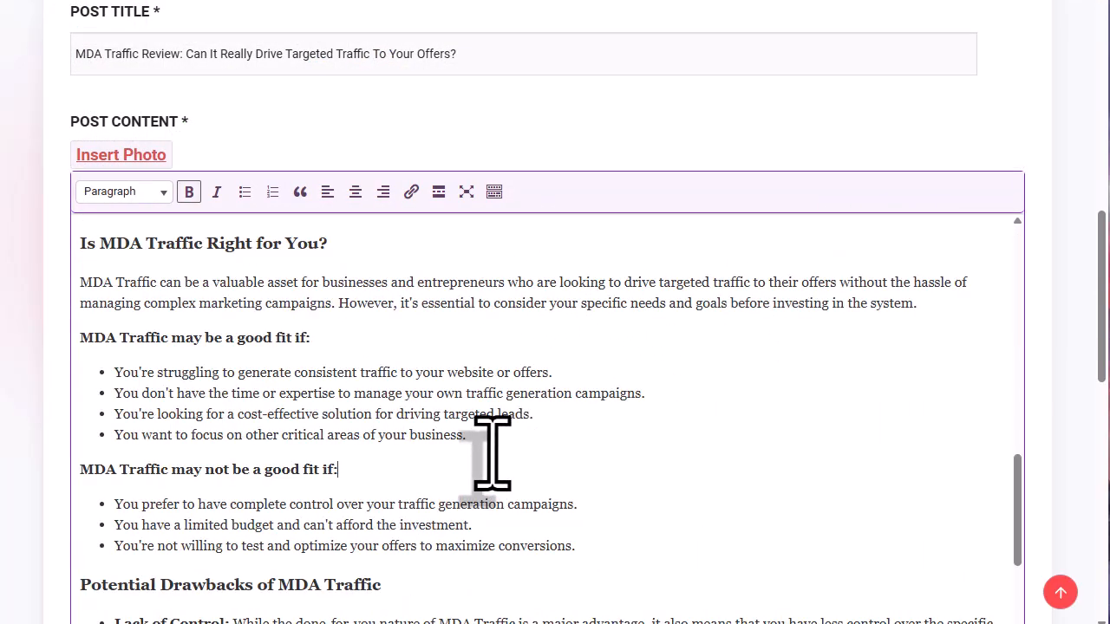
- Add a blank paragraph after the last good-fit bullet to end the list
click(483, 438)
key(Return)
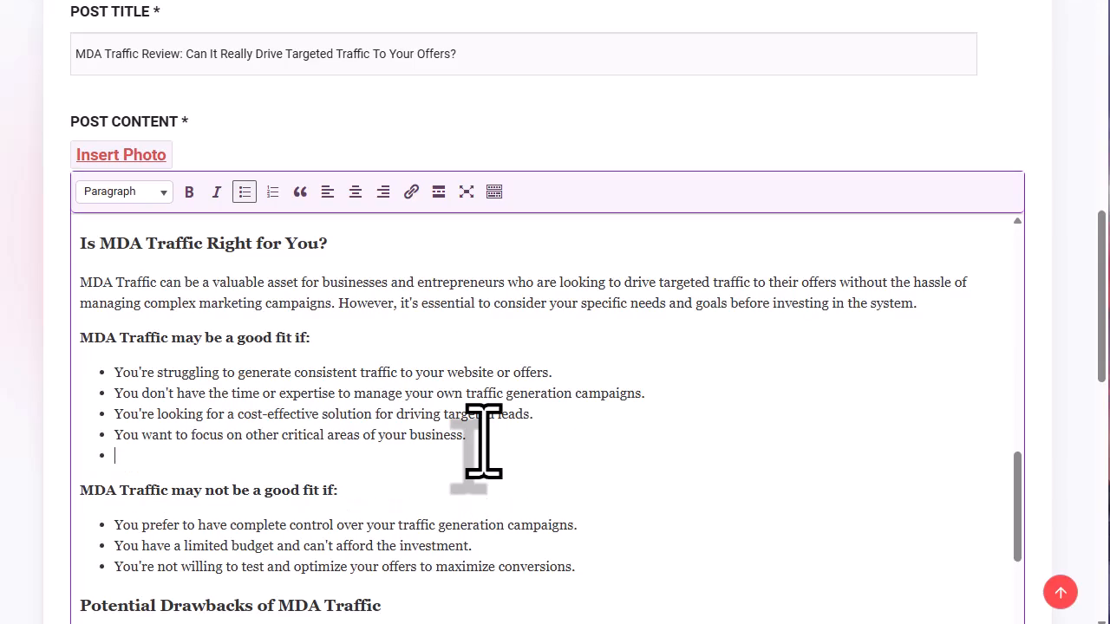
key(BackSpace)
key(Return)
key(Return)
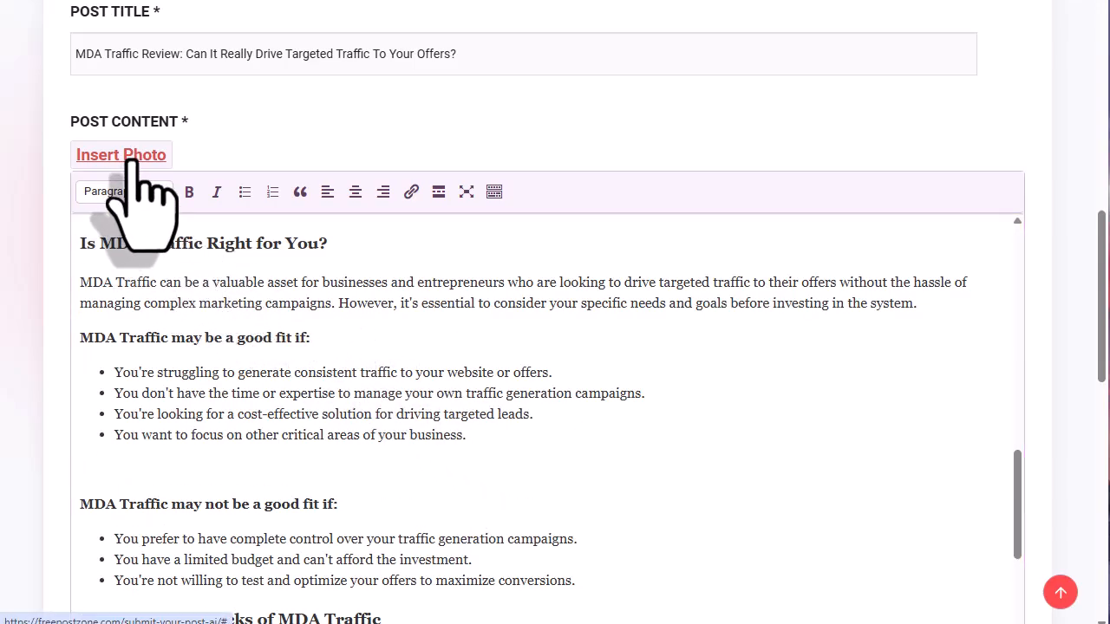
scroll(619, 186, down, 10)
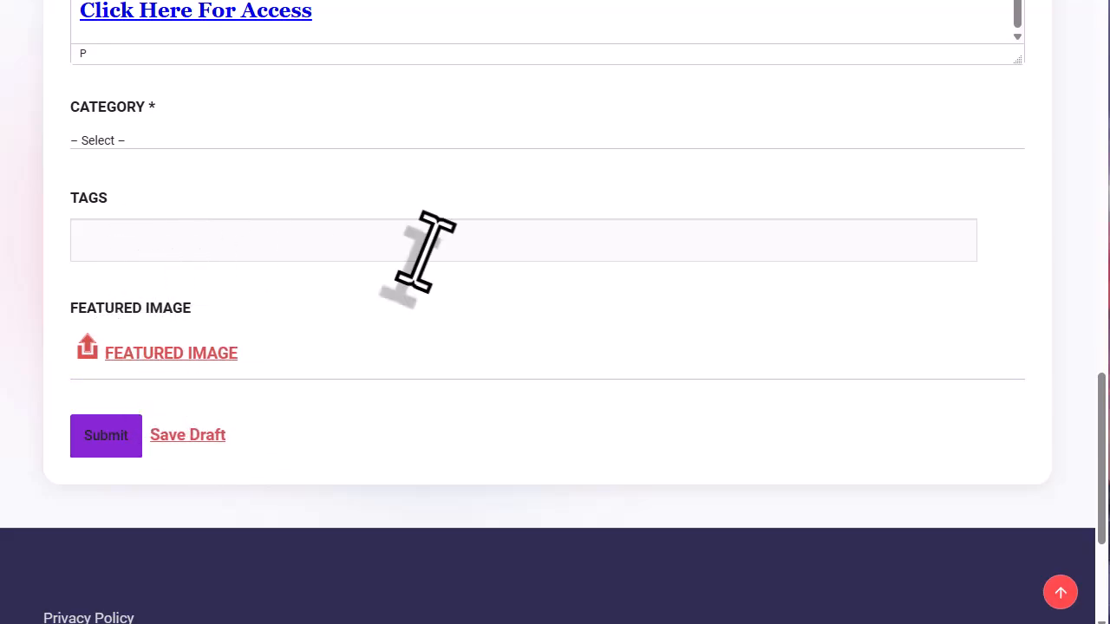
- Copy the AI-generated tag list, from MDA Traffic through marketing strategy, out of the chat
drag(1093, 436, 1078, 146)
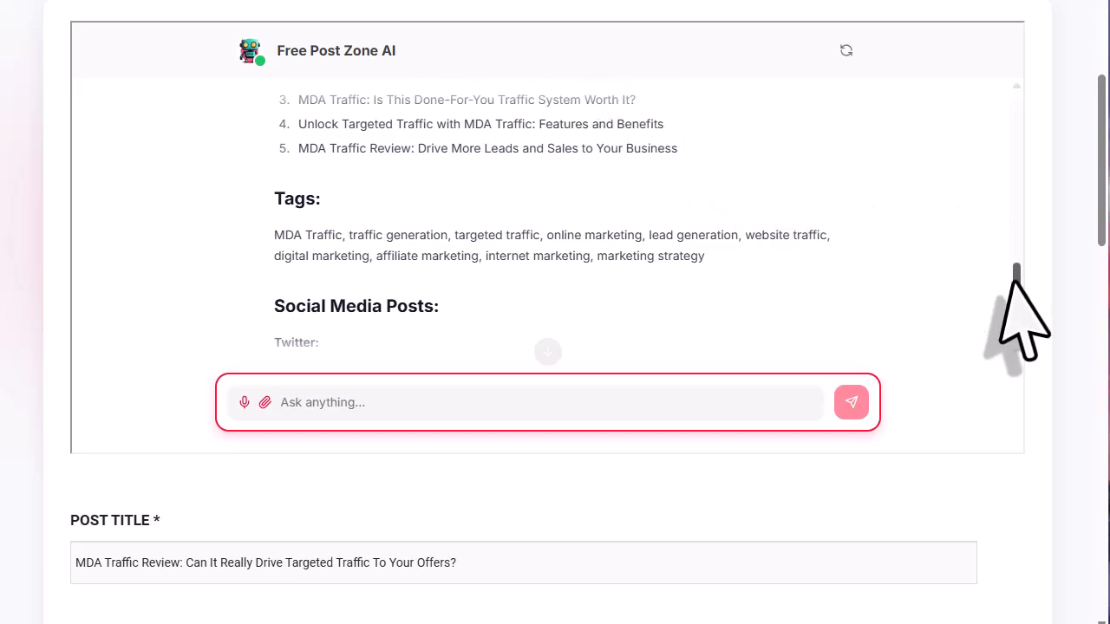
drag(1016, 282, 1017, 283)
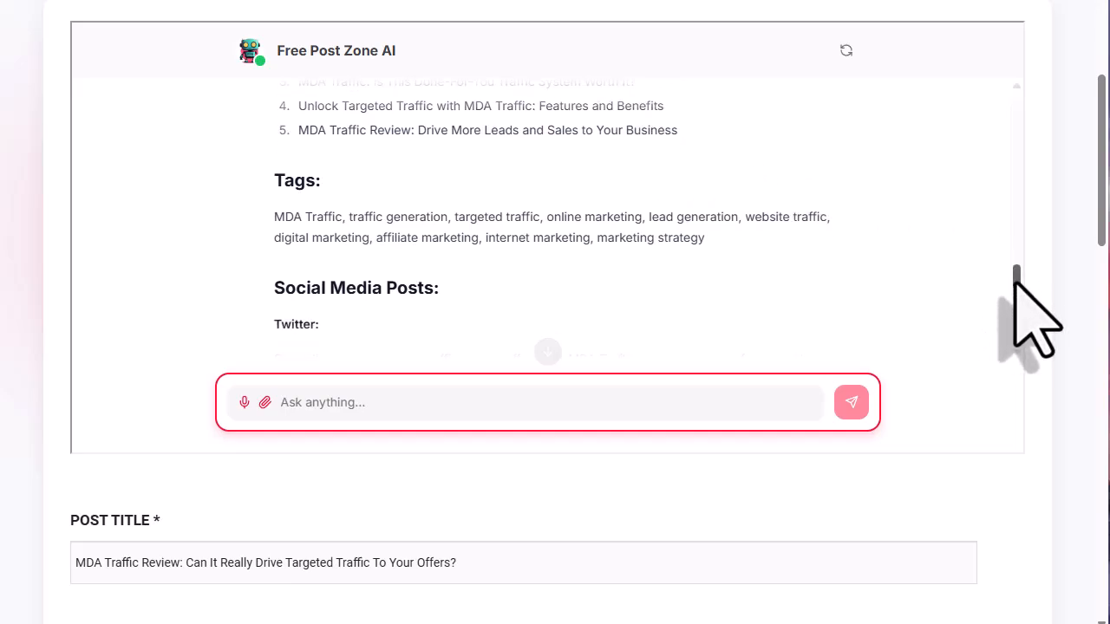
drag(275, 221, 706, 236)
right_click(630, 236)
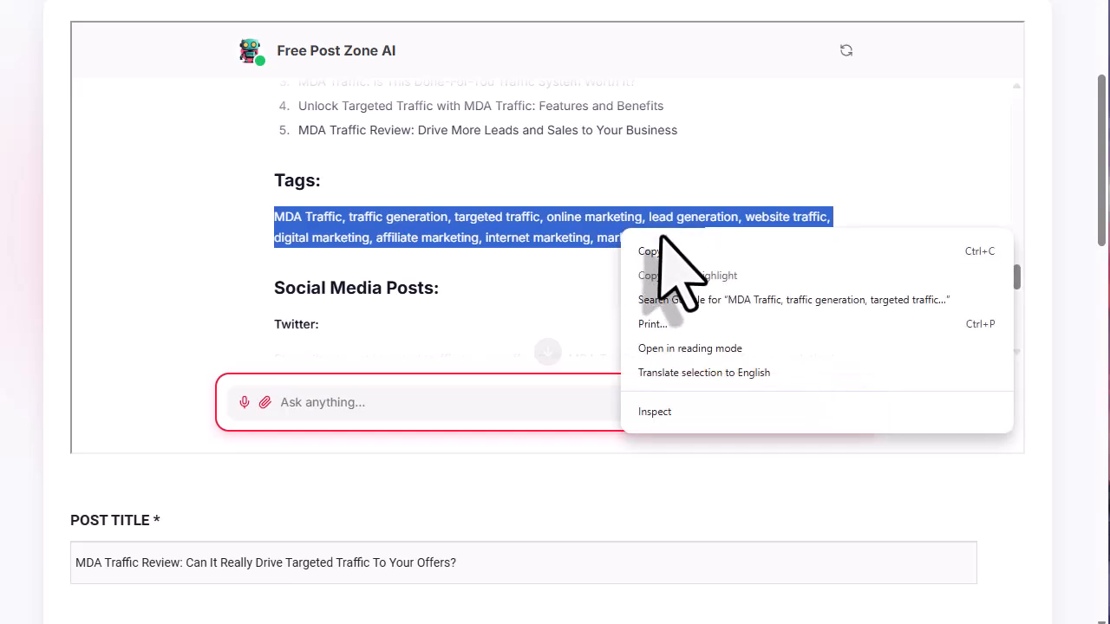
click(672, 252)
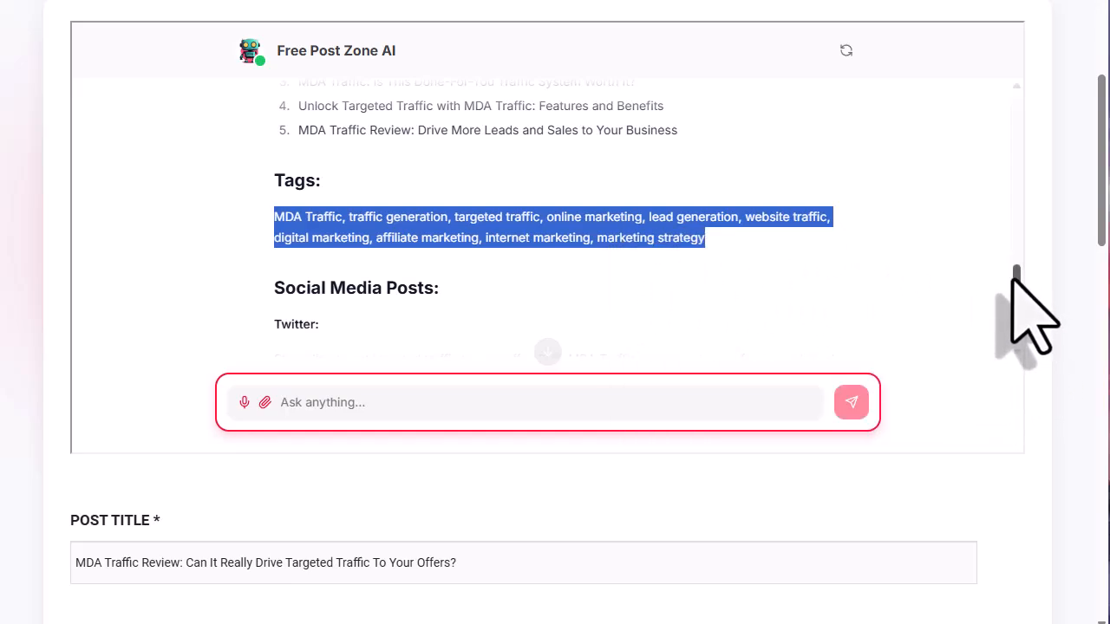
- Paste the copied tags into the Tags field as plain text
scroll(1015, 279, up, 3)
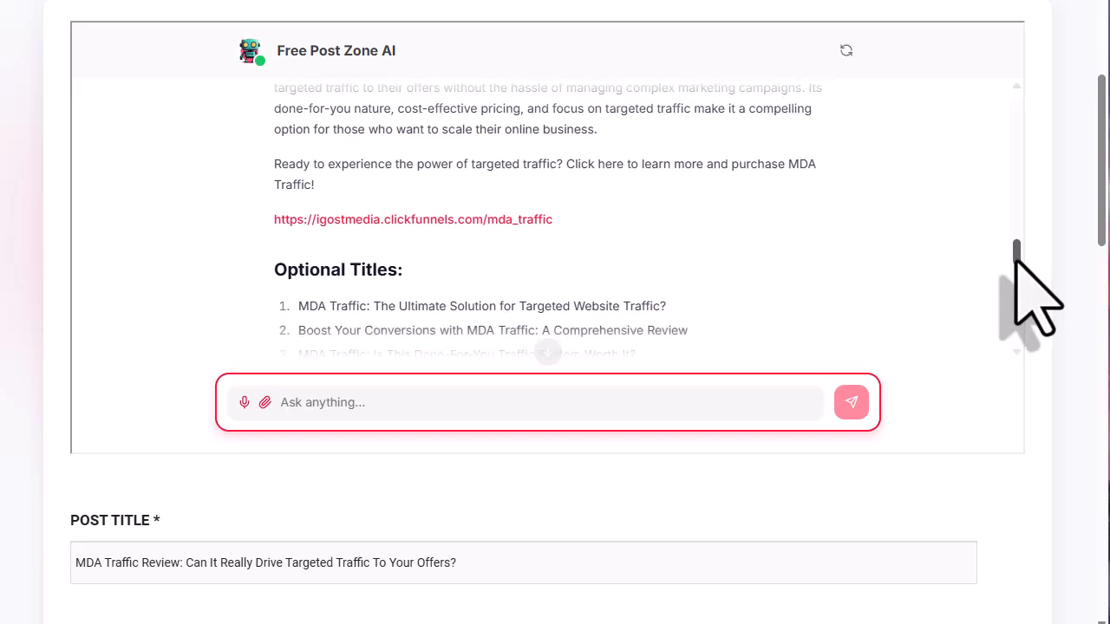
scroll(1016, 269, down, 3)
scroll(520, 272, down, 4)
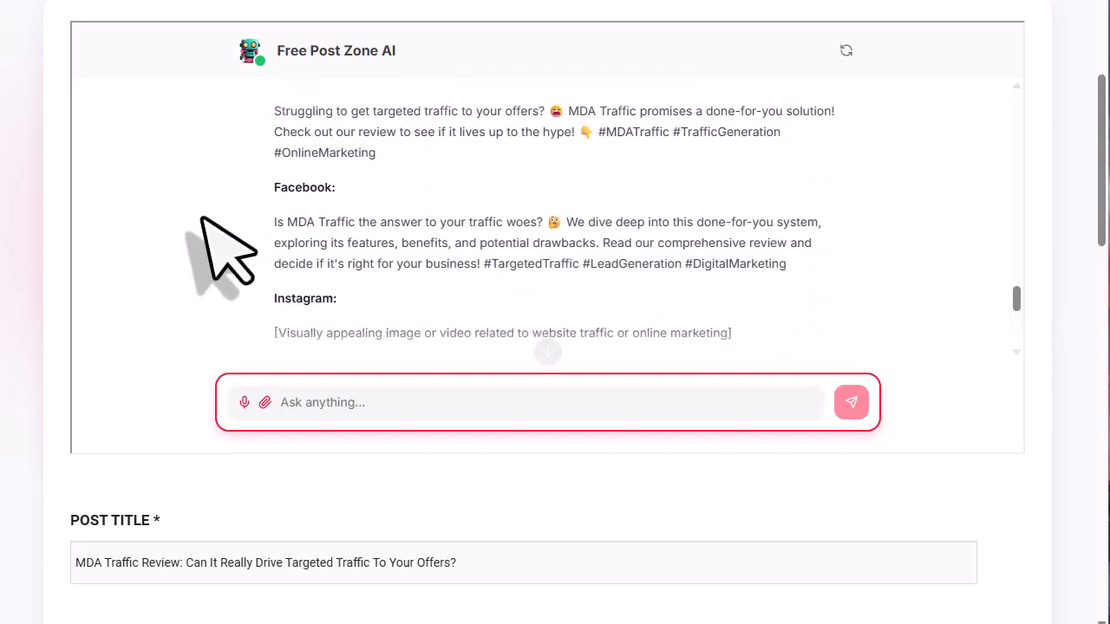
scroll(453, 421, down, 10)
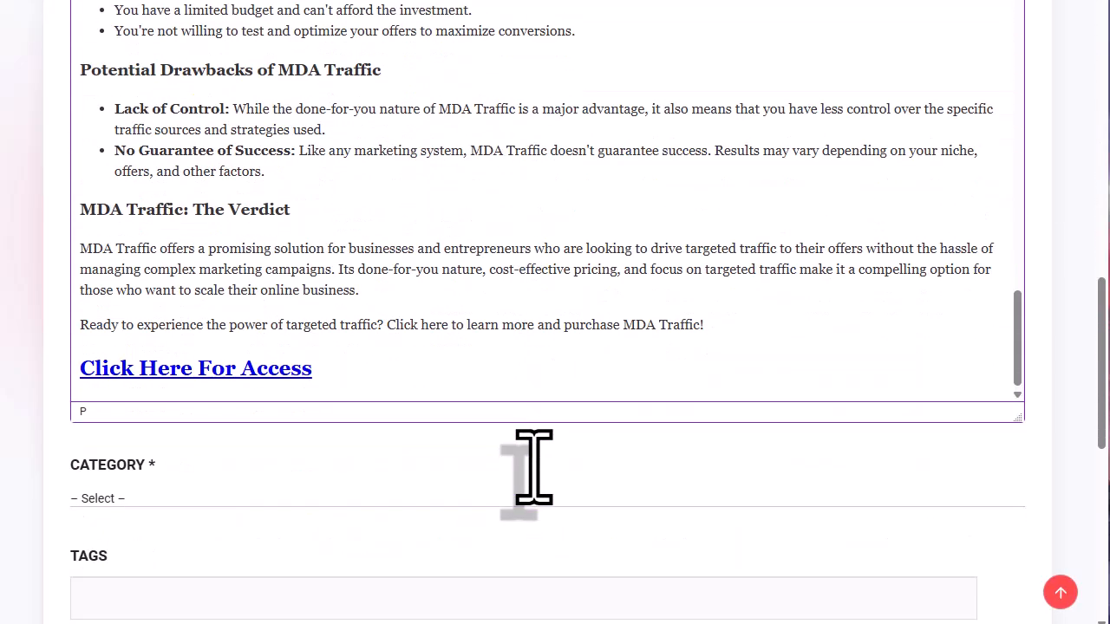
scroll(534, 468, down, 3)
right_click(150, 406)
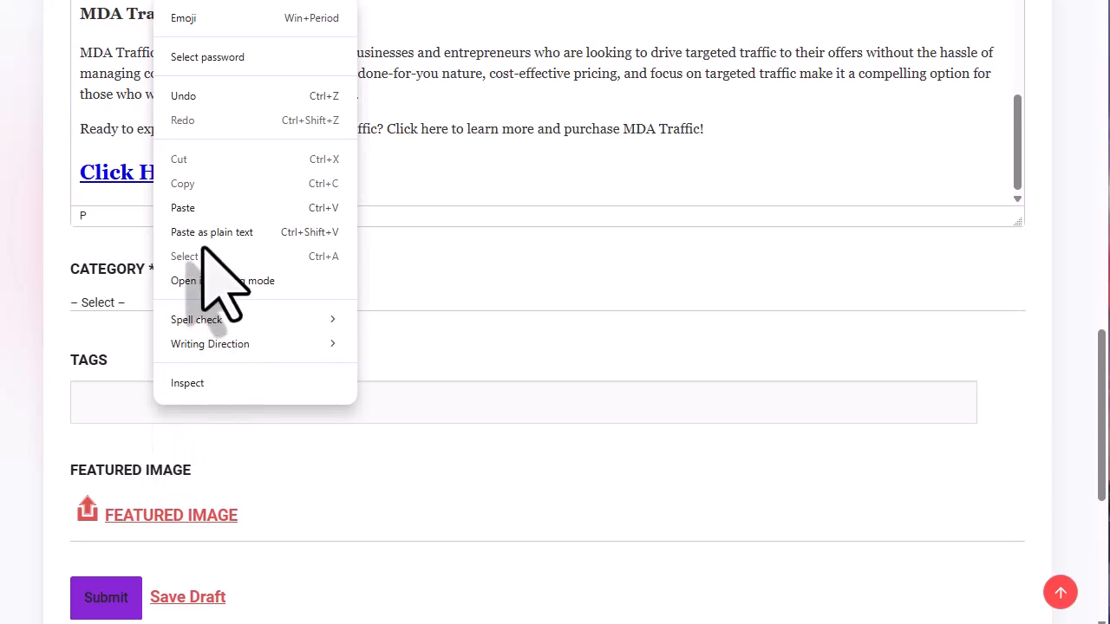
click(236, 231)
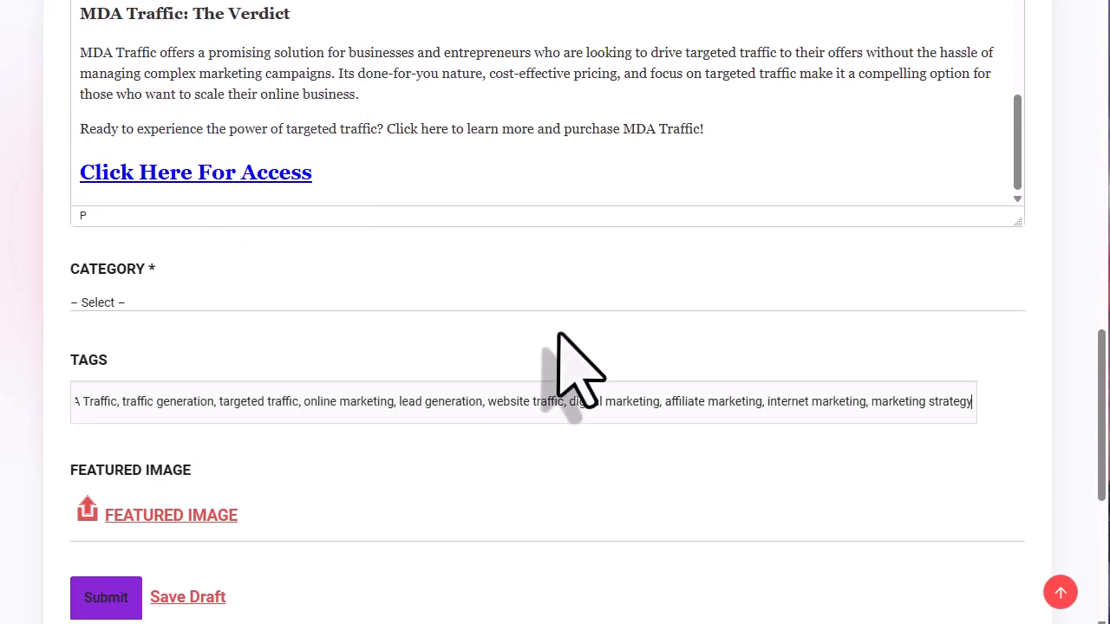
- Replace the uploaded Traffic-2 featured image with Bundle-MDA.jpg, confirming deletion of Traffic-2
click(202, 516)
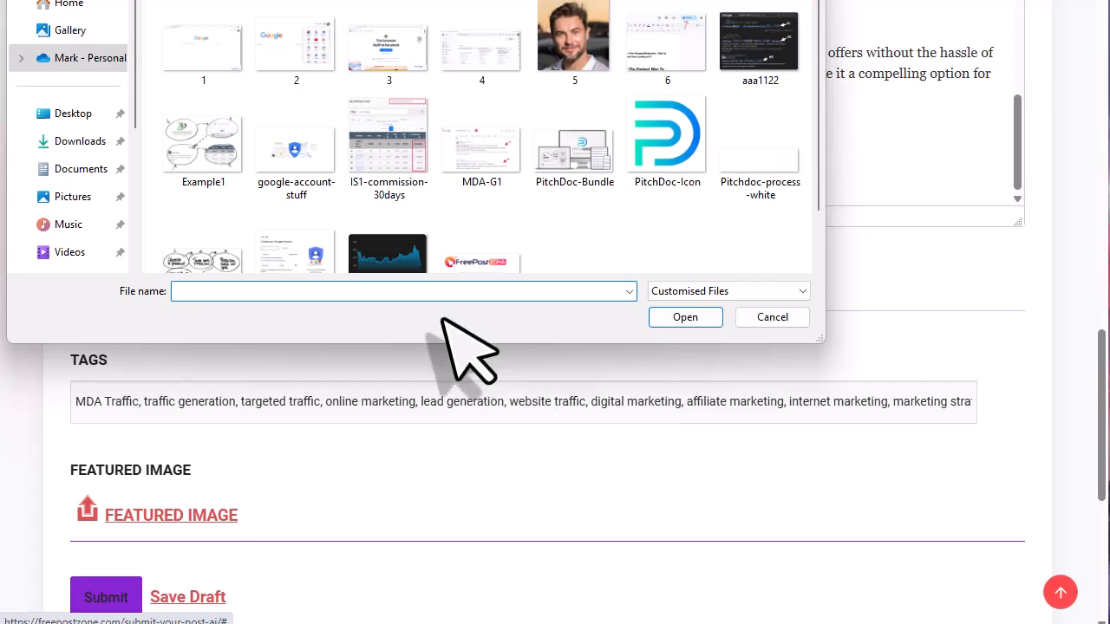
click(382, 262)
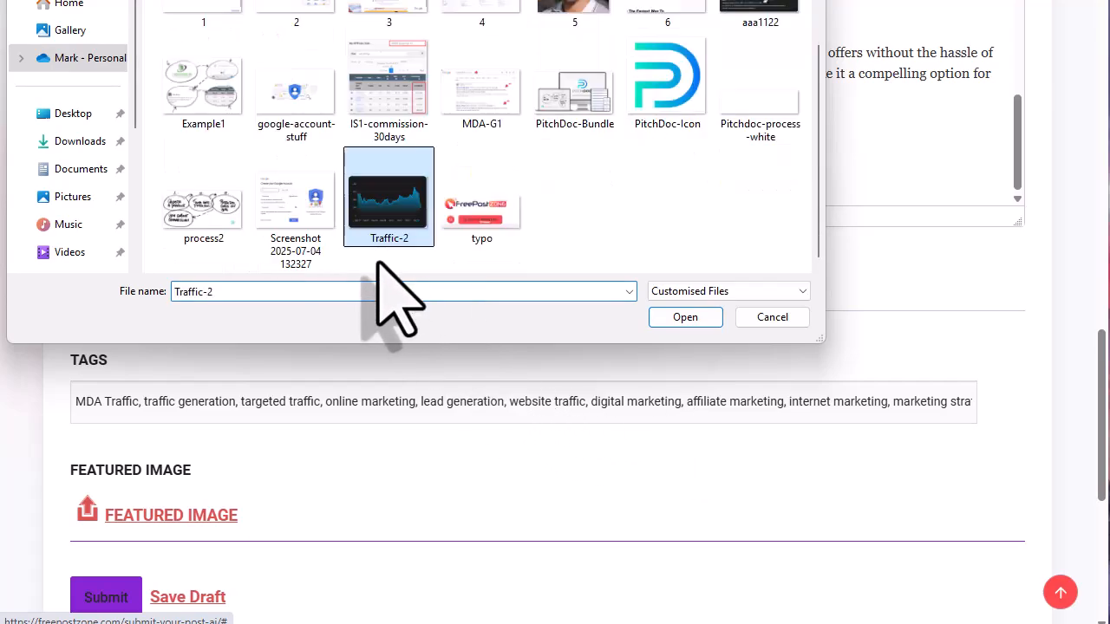
double_click(390, 208)
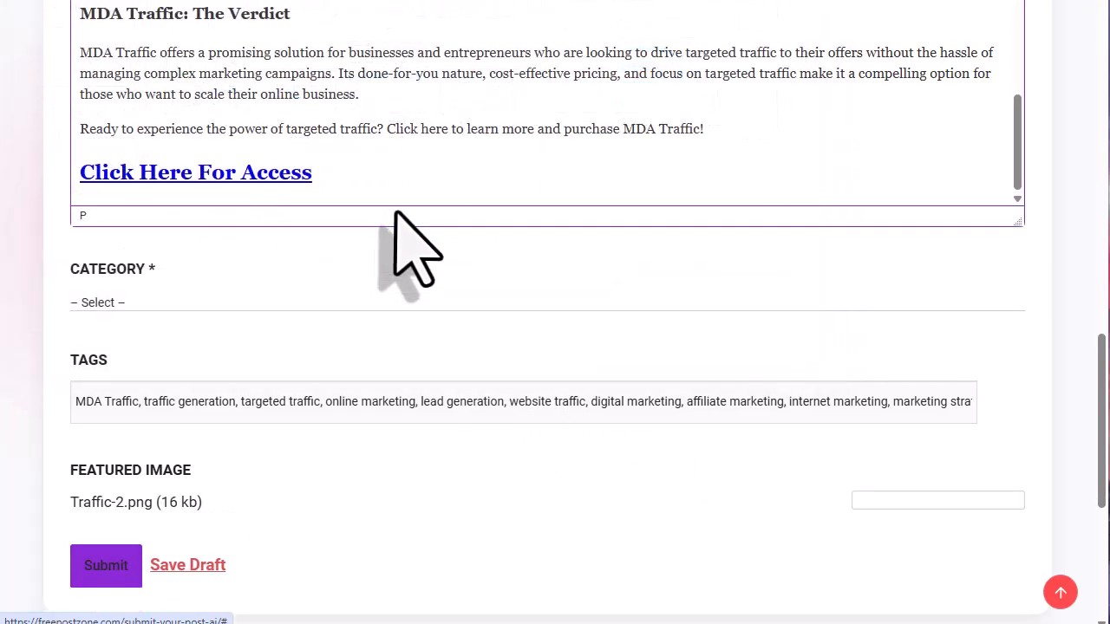
scroll(260, 520, down, 1)
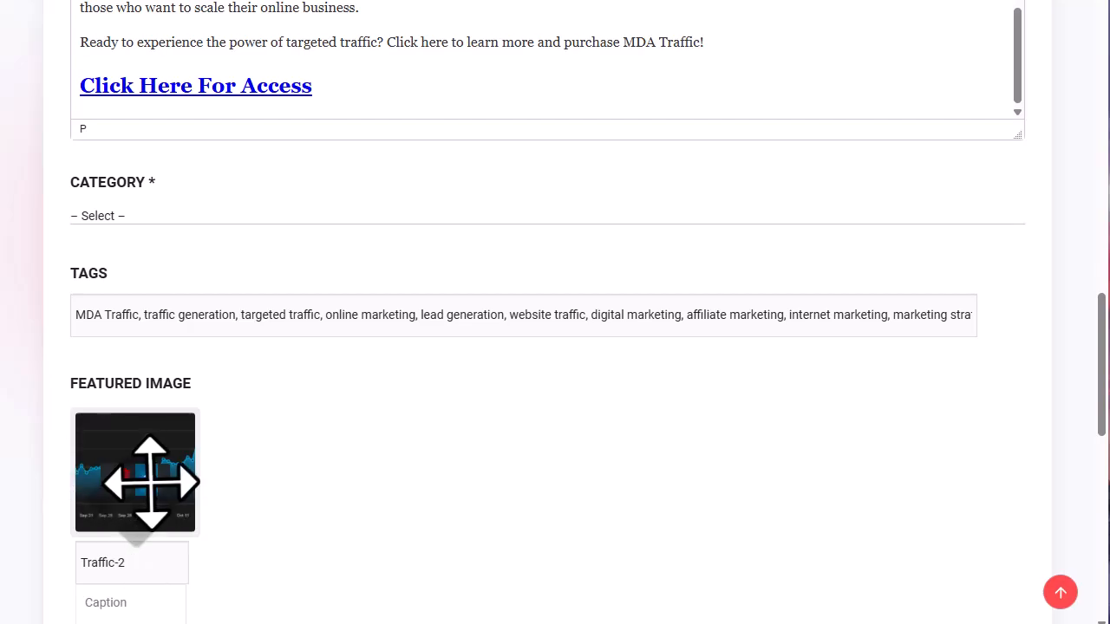
click(146, 481)
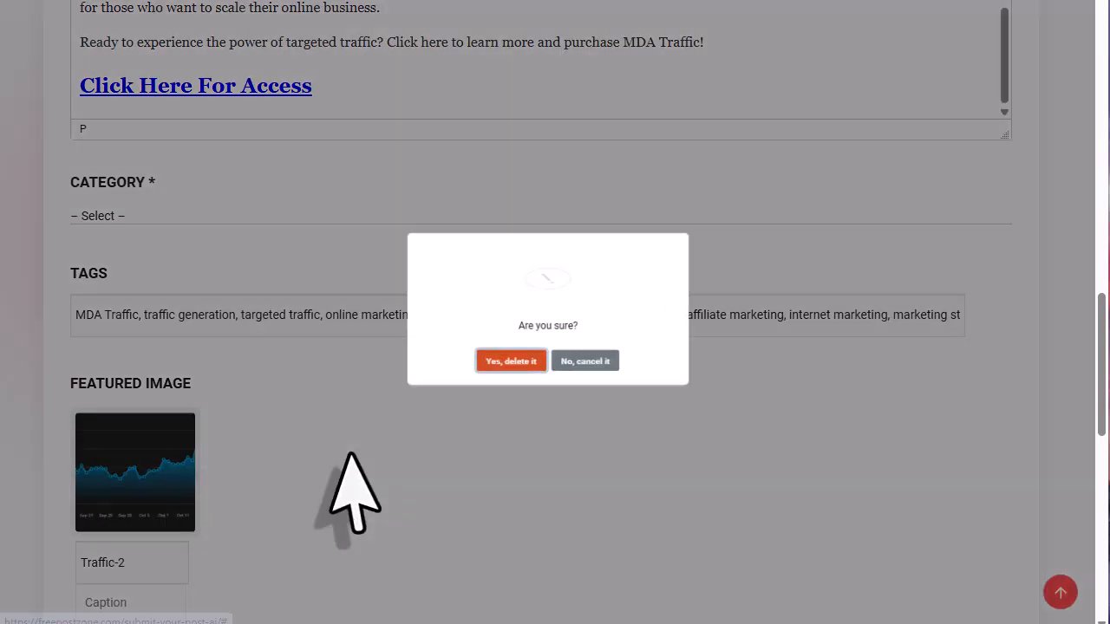
click(510, 360)
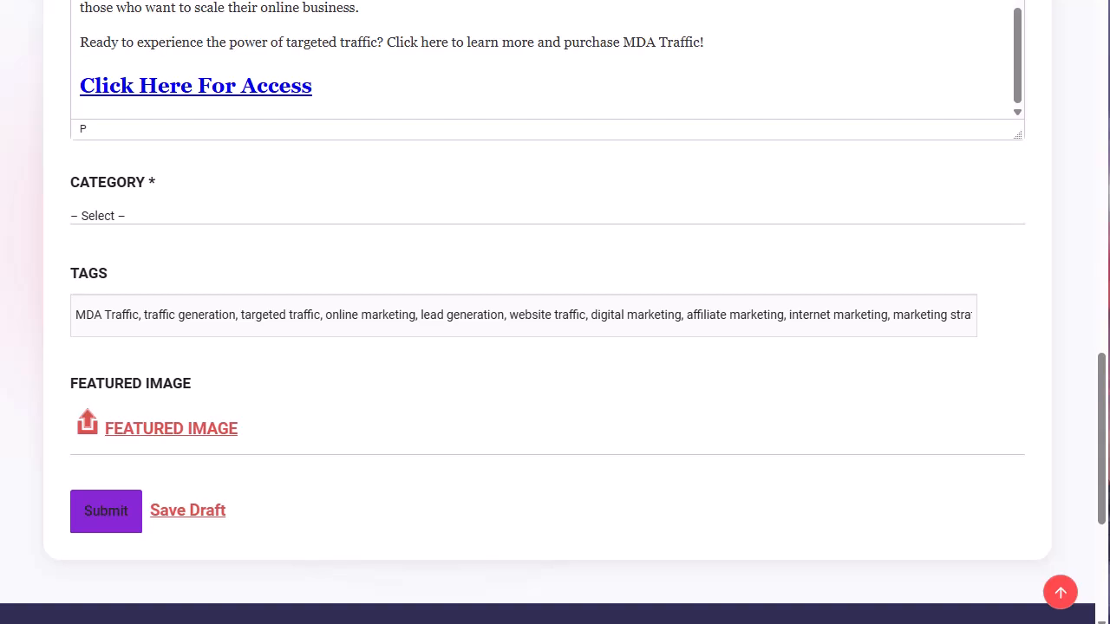
click(155, 430)
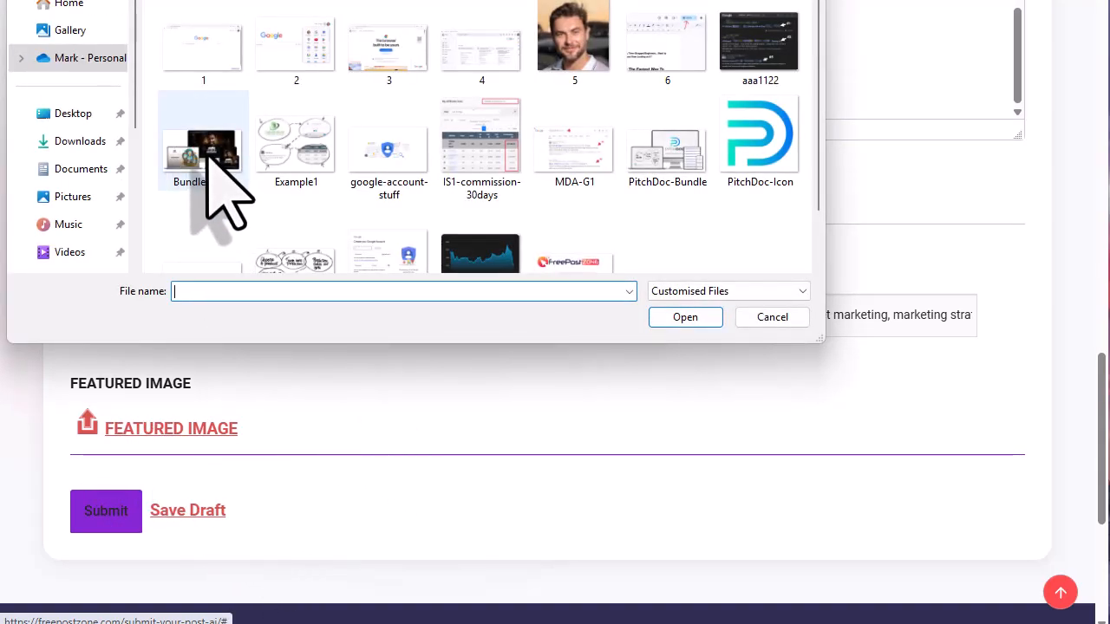
double_click(208, 149)
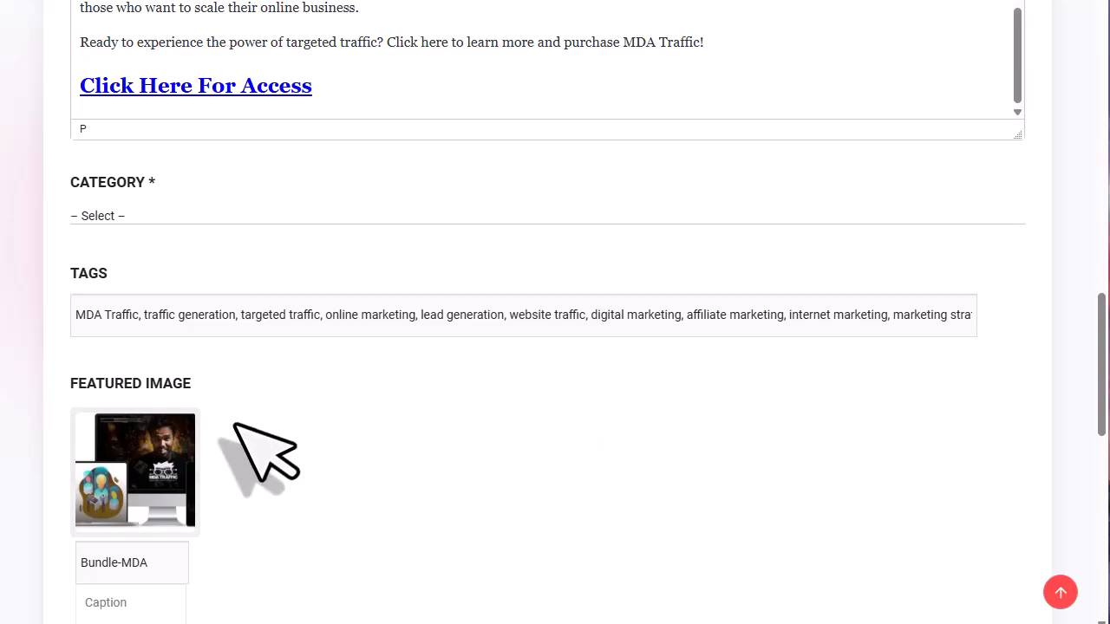
scroll(373, 520, up, 10)
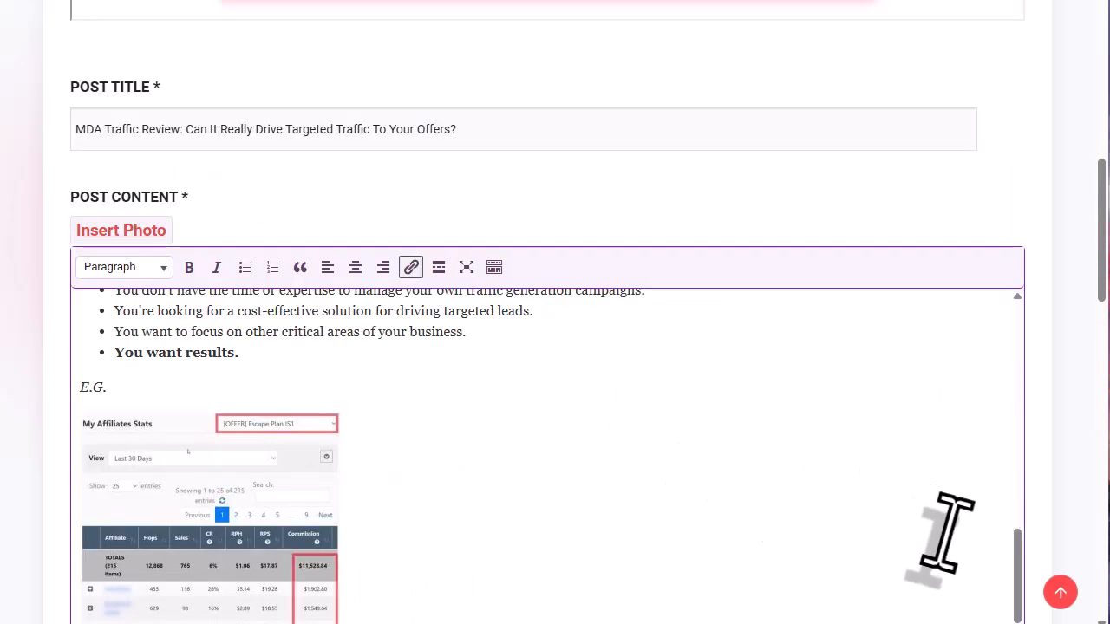
- Scroll through the post body to review the intro, qualified-leads link and search-results screenshot
drag(1014, 585, 1018, 354)
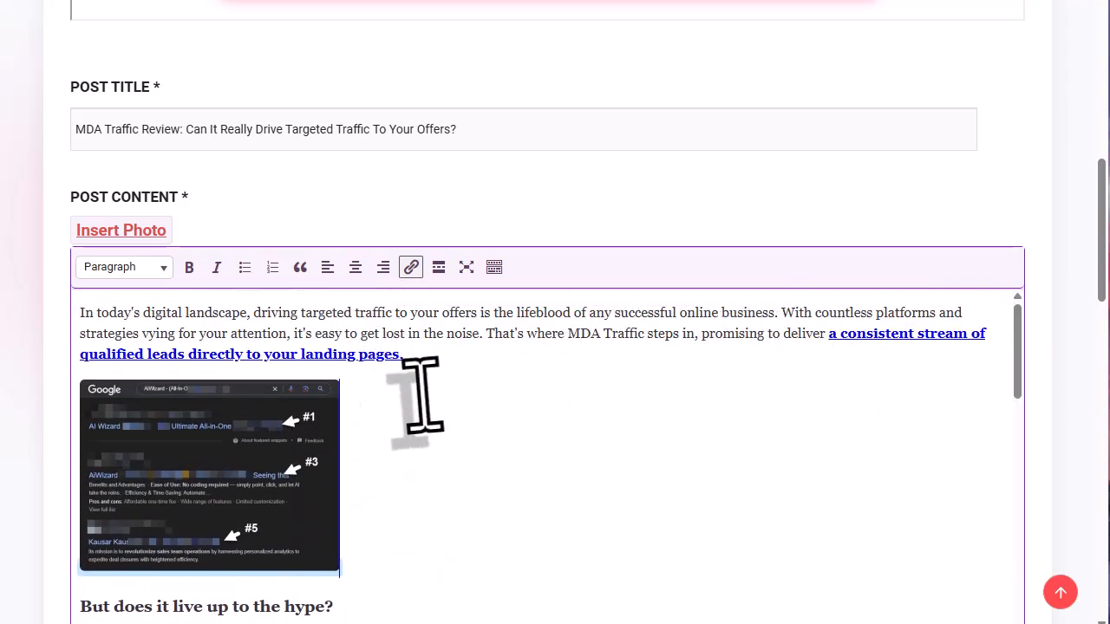
scroll(421, 396, down, 5)
scroll(517, 388, down, 10)
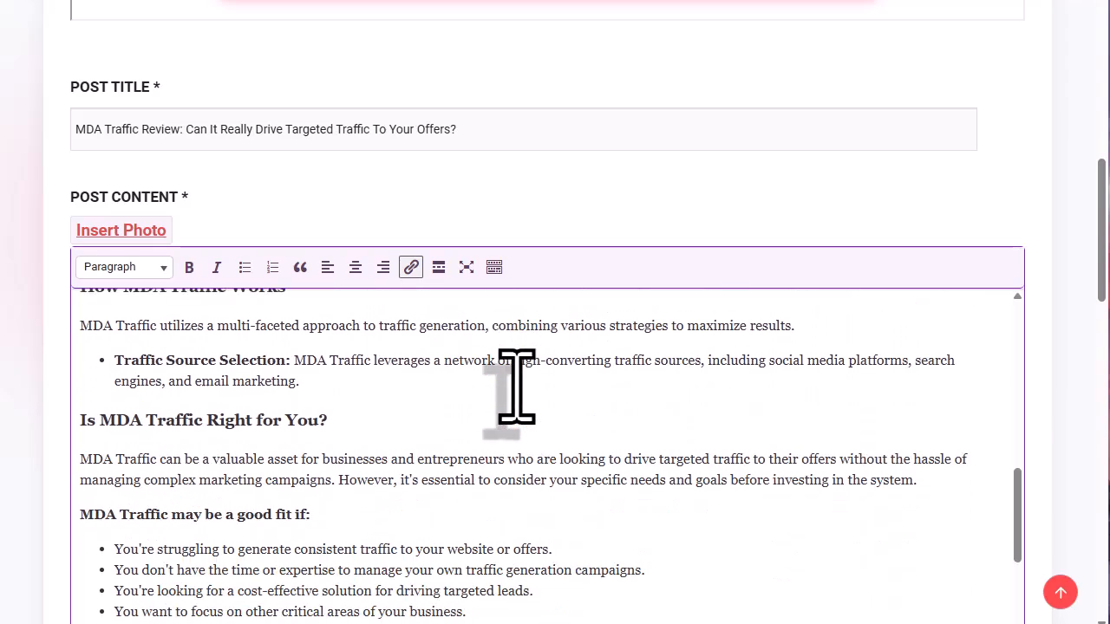
scroll(517, 387, down, 5)
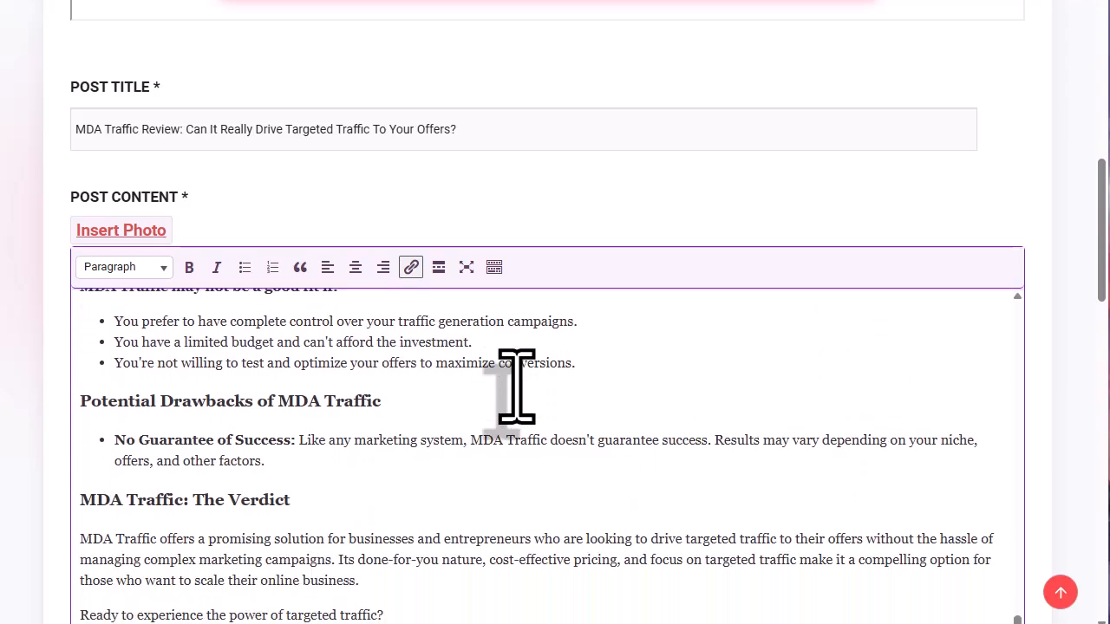
scroll(1061, 386, down, 3)
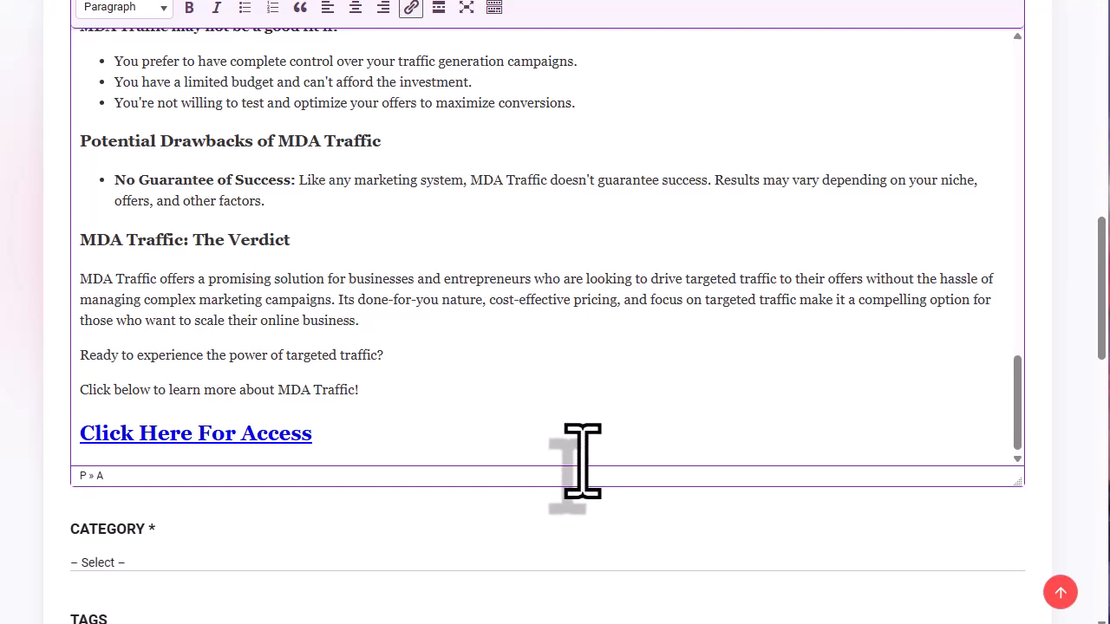
scroll(564, 255, up, 6)
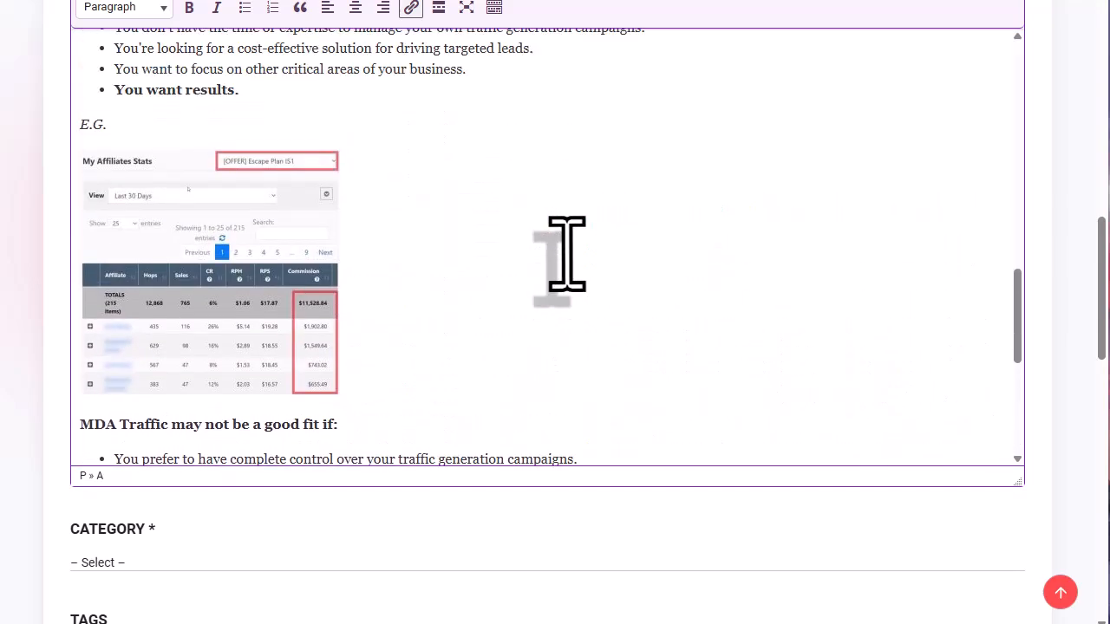
scroll(565, 255, up, 15)
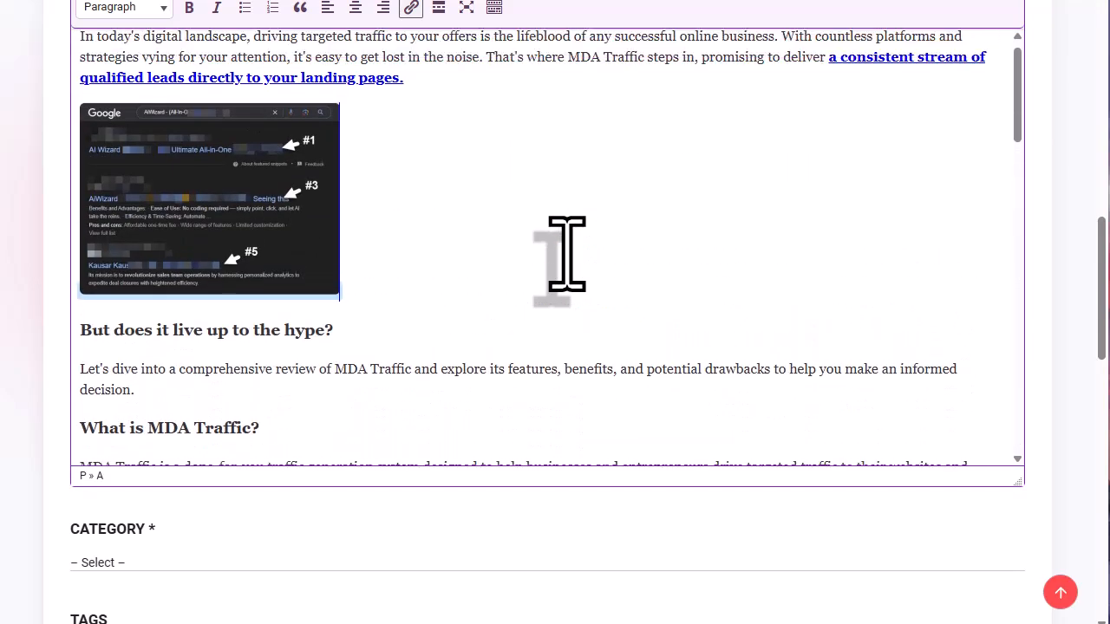
scroll(564, 255, up, 1)
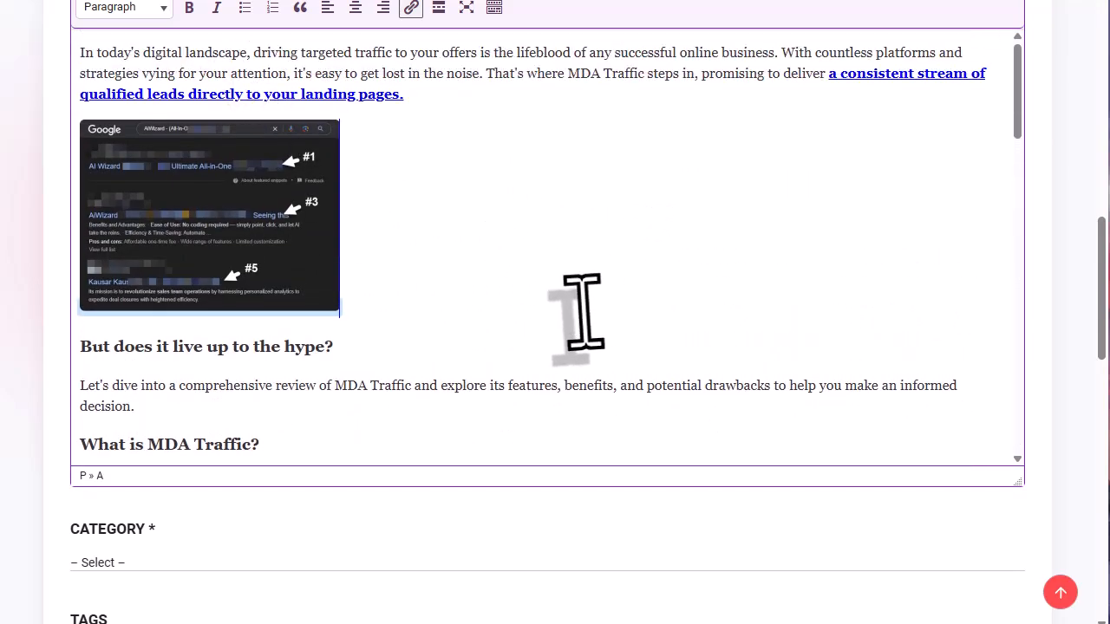
- Choose Affiliate Marketing from the post's Category dropdown
scroll(397, 557, down, 1)
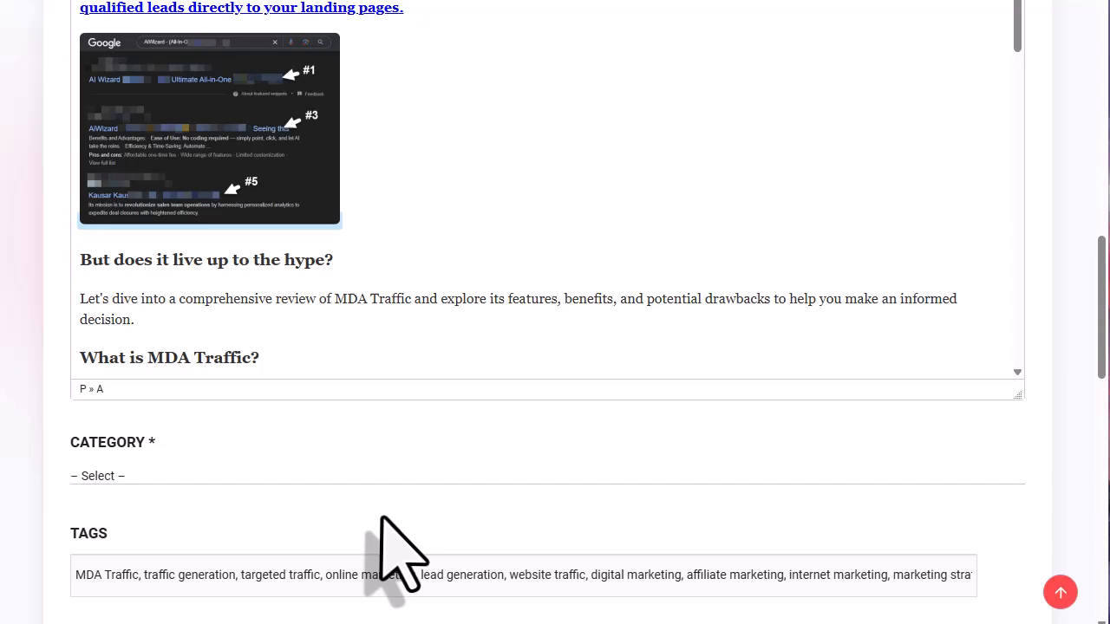
click(631, 475)
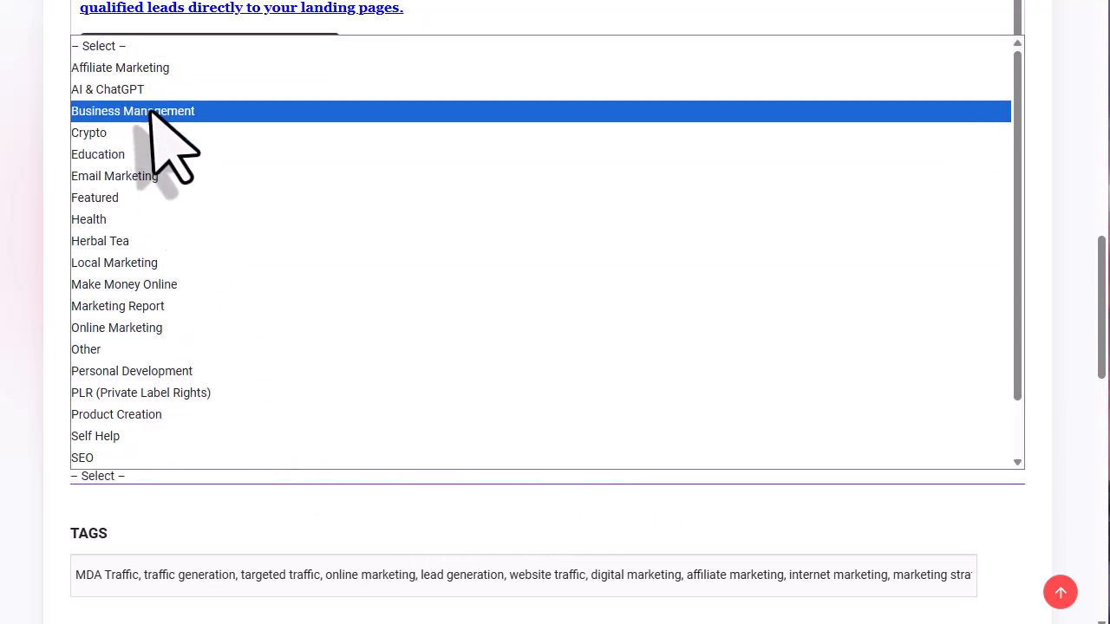
click(147, 71)
scroll(550, 458, down, 5)
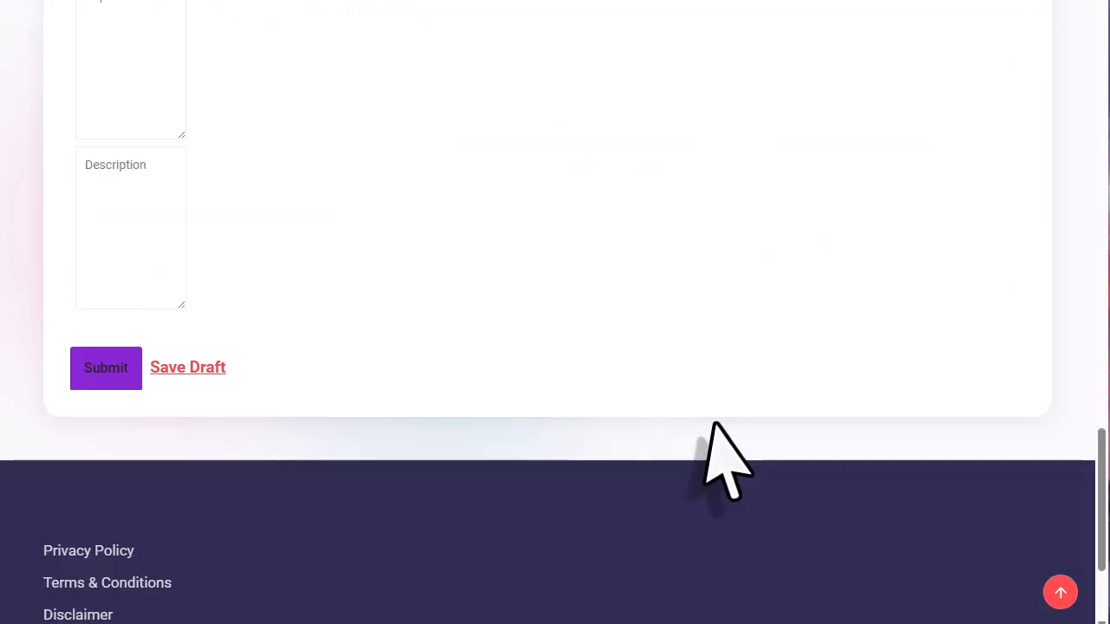
scroll(712, 422, up, 10)
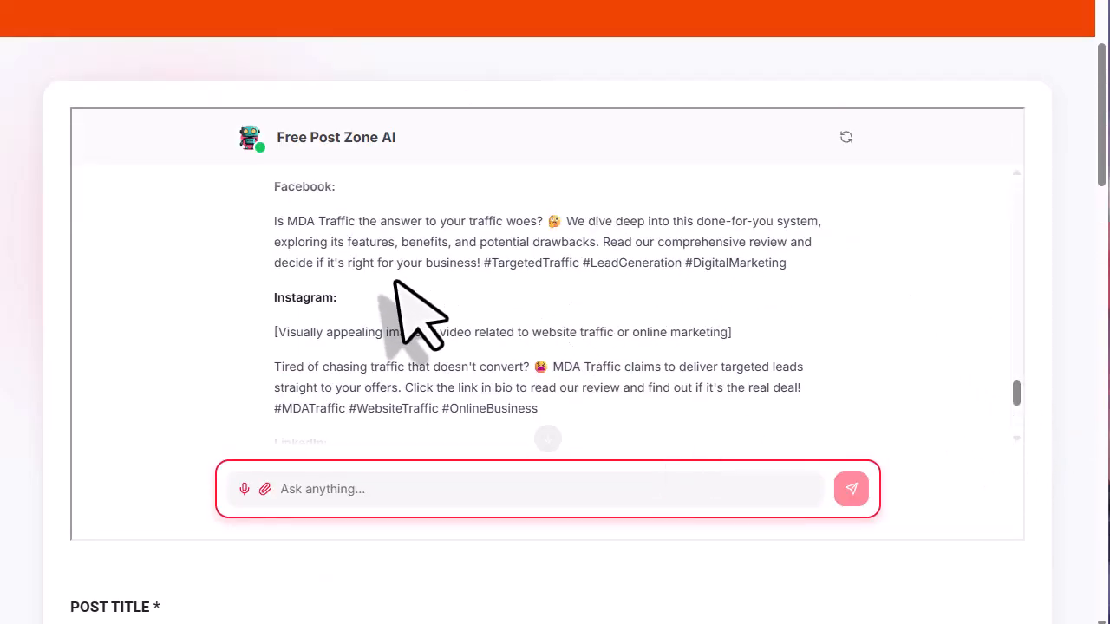
- Select and copy the AI chat text from Optional Titles through the Pinterest post
scroll(390, 319, up, 2)
scroll(859, 455, down, 3)
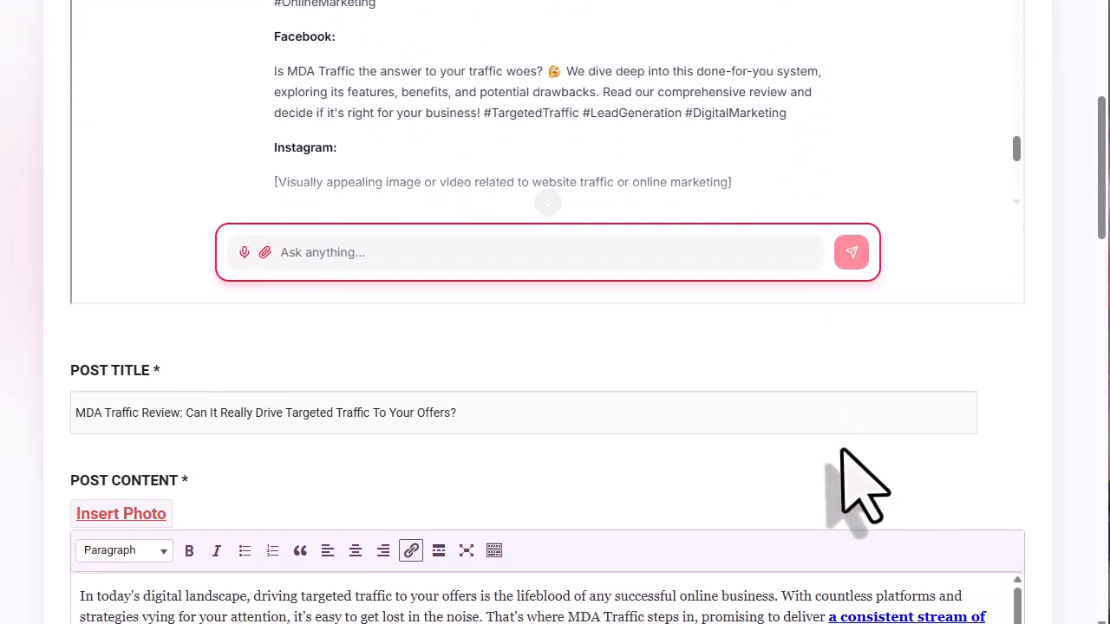
scroll(384, 459, up, 8)
scroll(379, 446, up, 1)
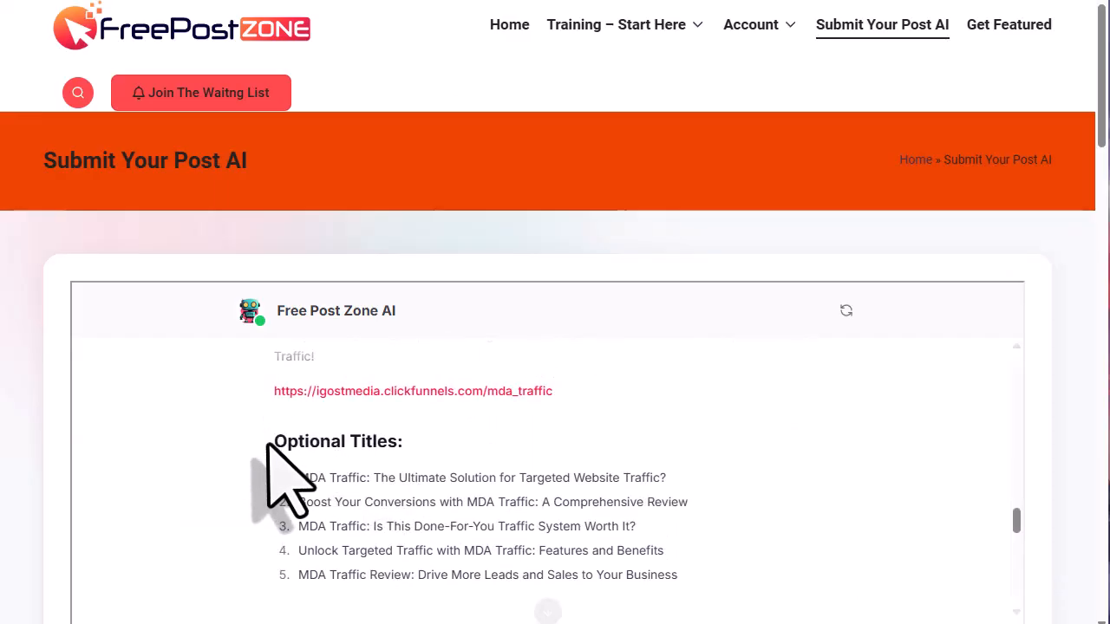
drag(274, 442, 698, 544)
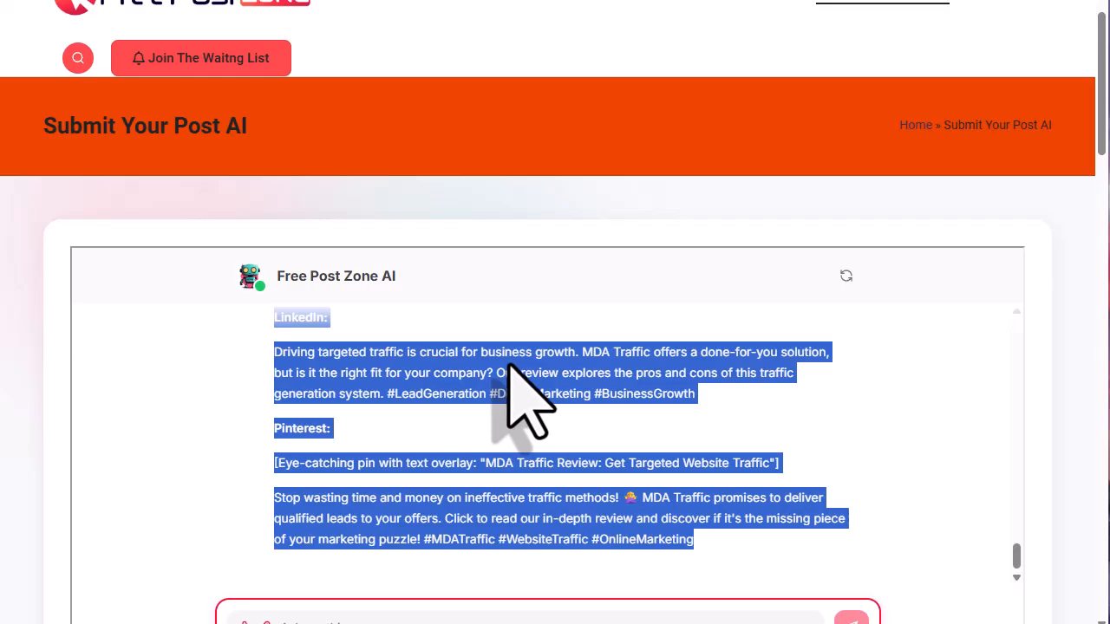
right_click(569, 371)
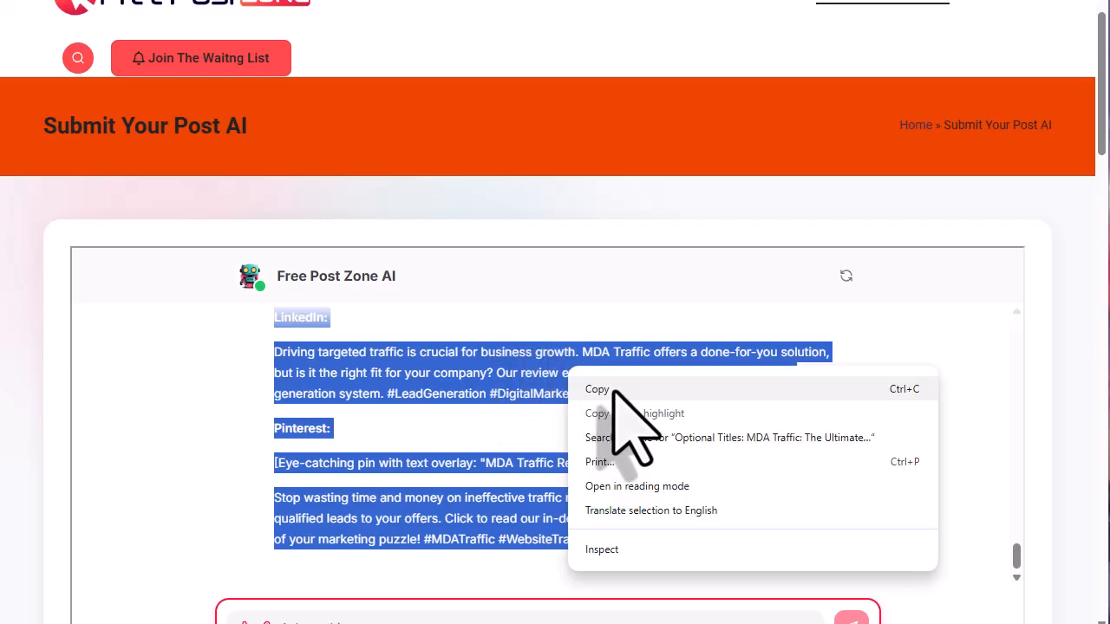
click(613, 390)
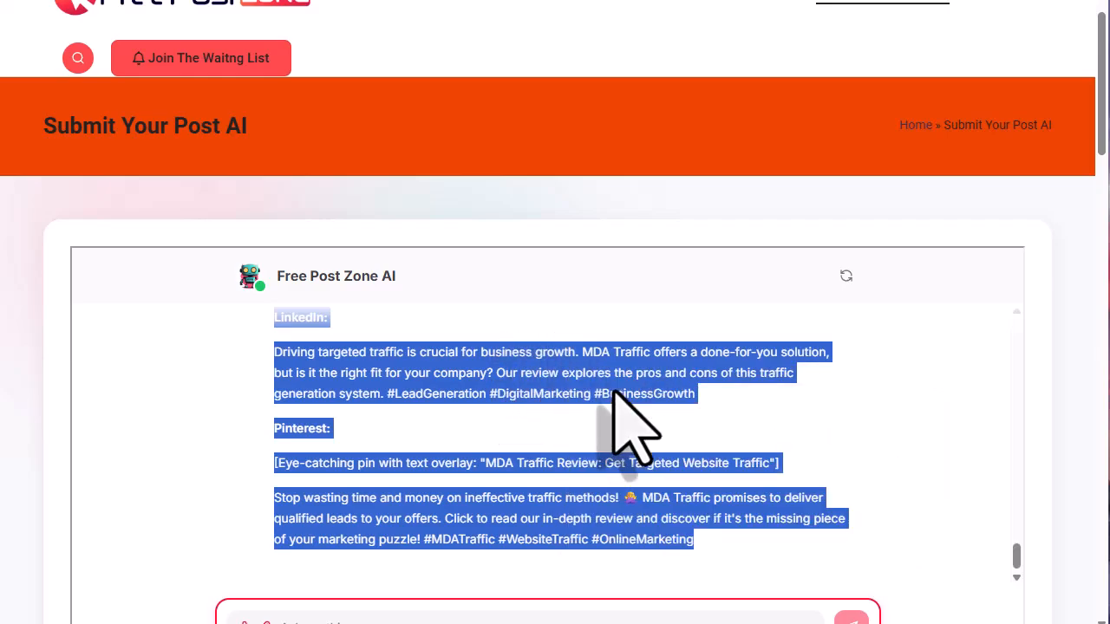
- Paste the copied titles and social posts into Notepad on new lines below the affiliate URL
key(alt+Tab)
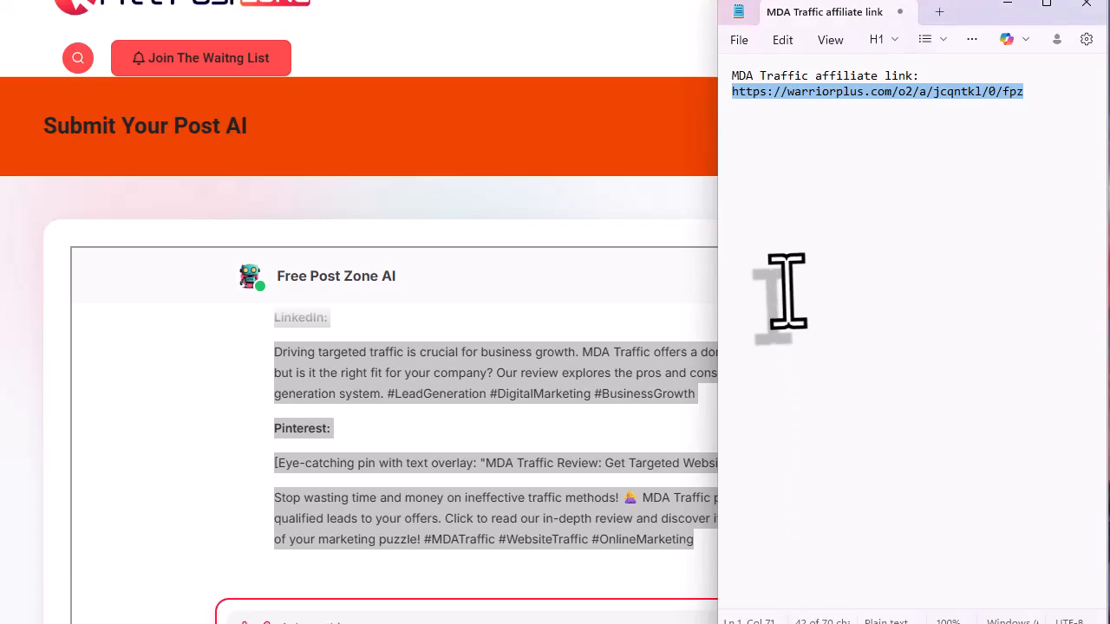
click(1045, 82)
click(1016, 122)
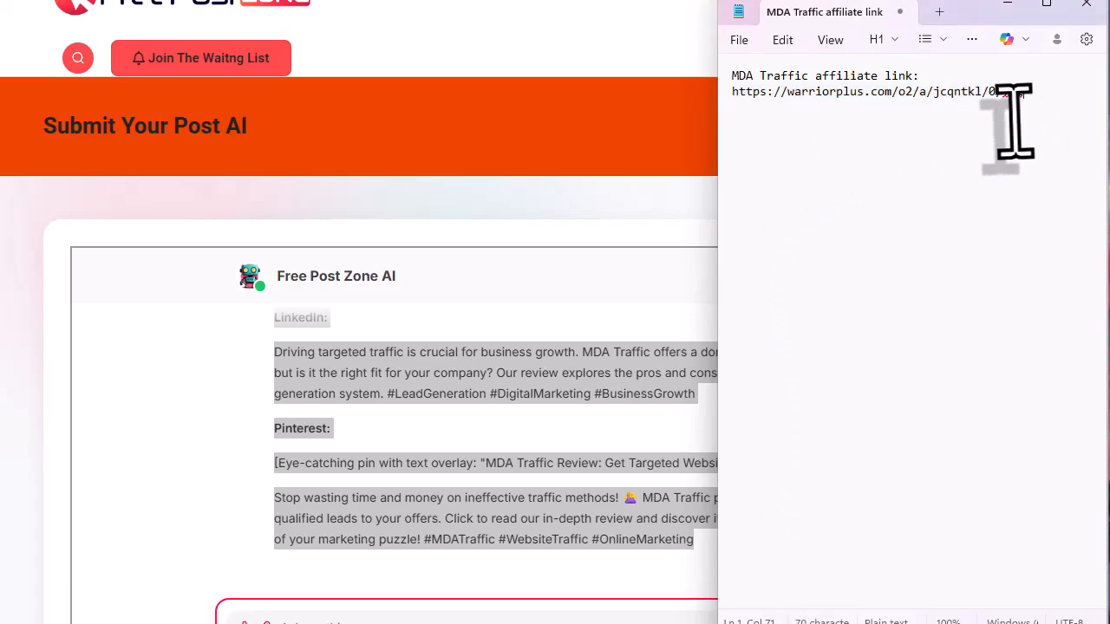
key(Return)
key(Return)
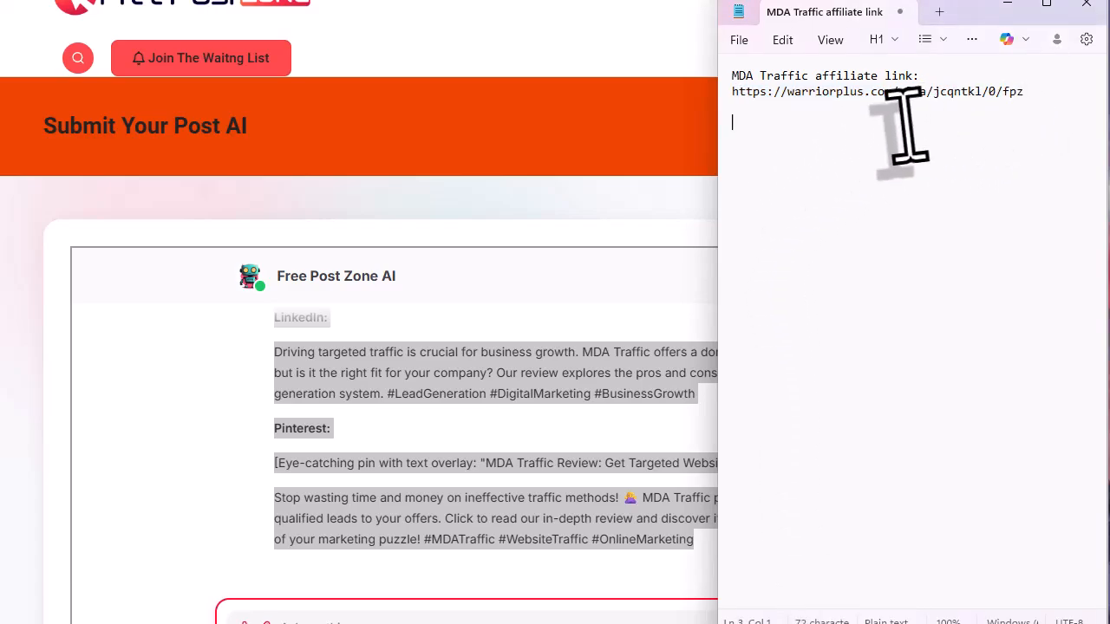
right_click(738, 130)
click(806, 250)
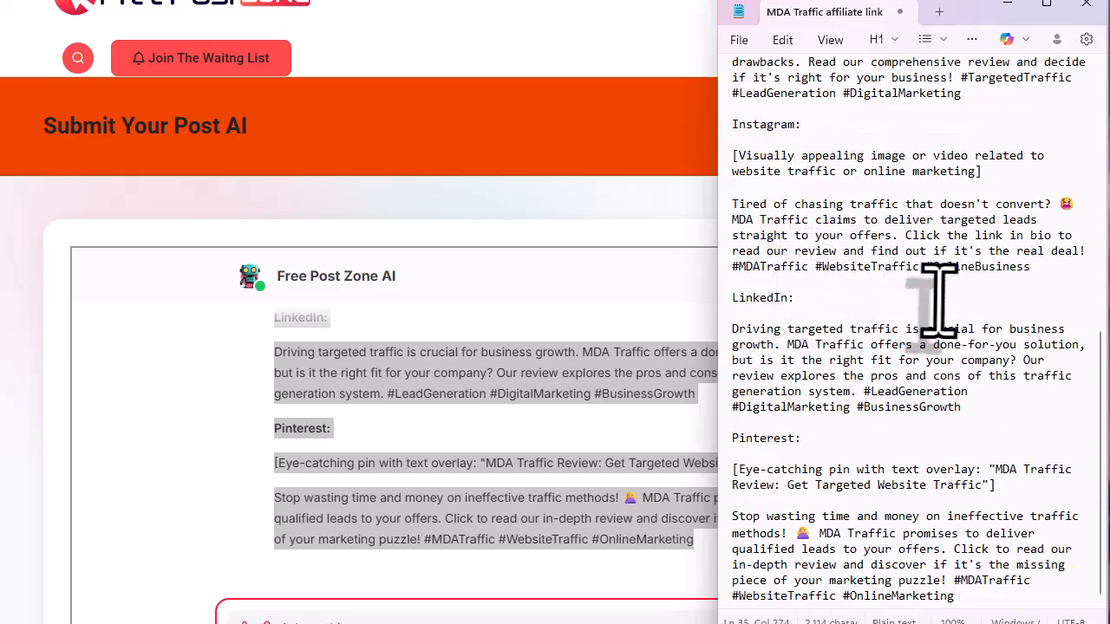
click(619, 347)
scroll(971, 394, down, 1)
scroll(954, 356, down, 6)
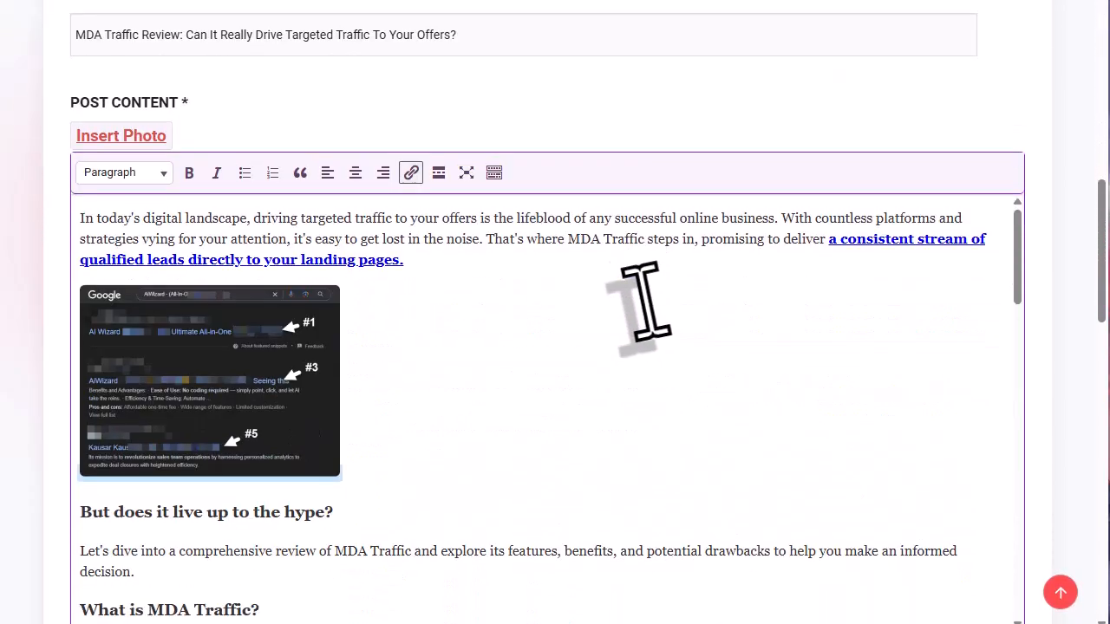
- Save the MDA Traffic review as a draft from the bottom of the post form
scroll(525, 278, down, 10)
scroll(625, 310, down, 10)
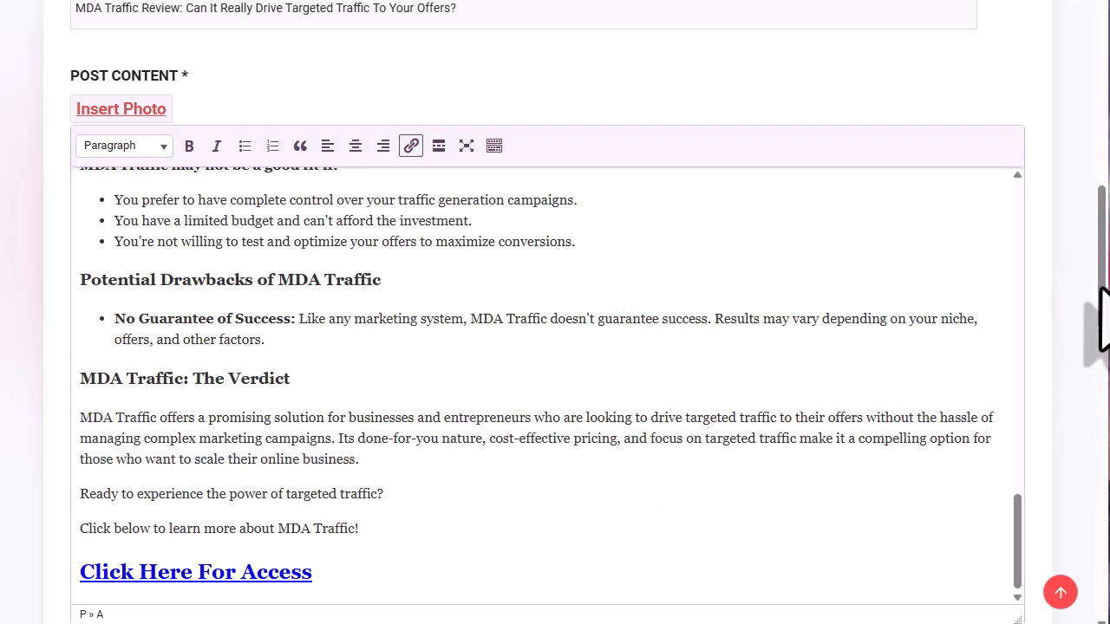
drag(1100, 291, 1101, 555)
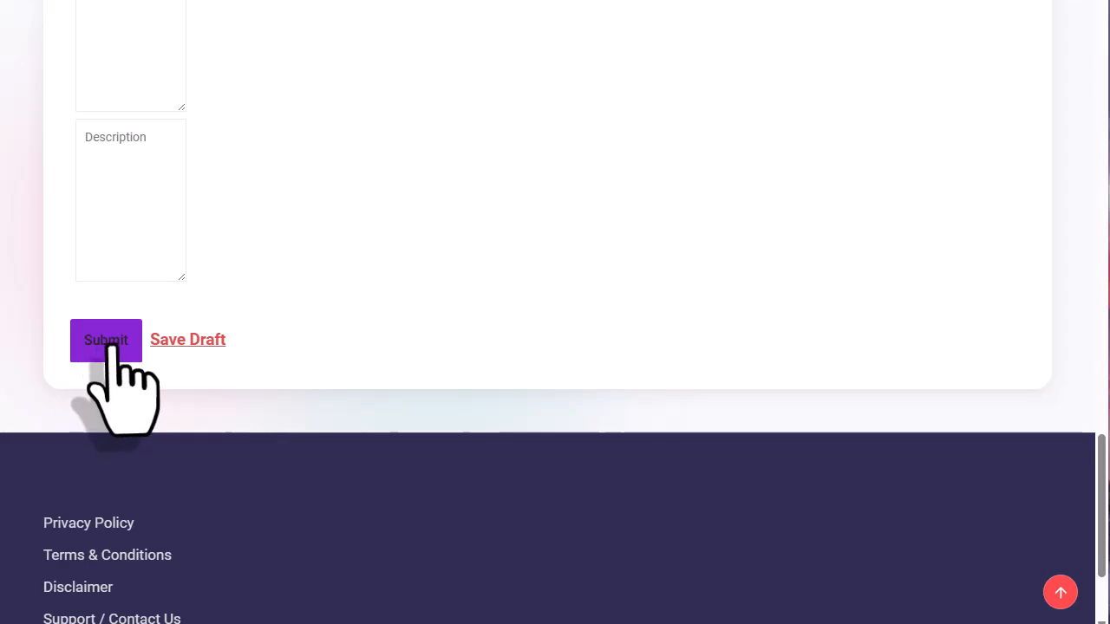
click(170, 341)
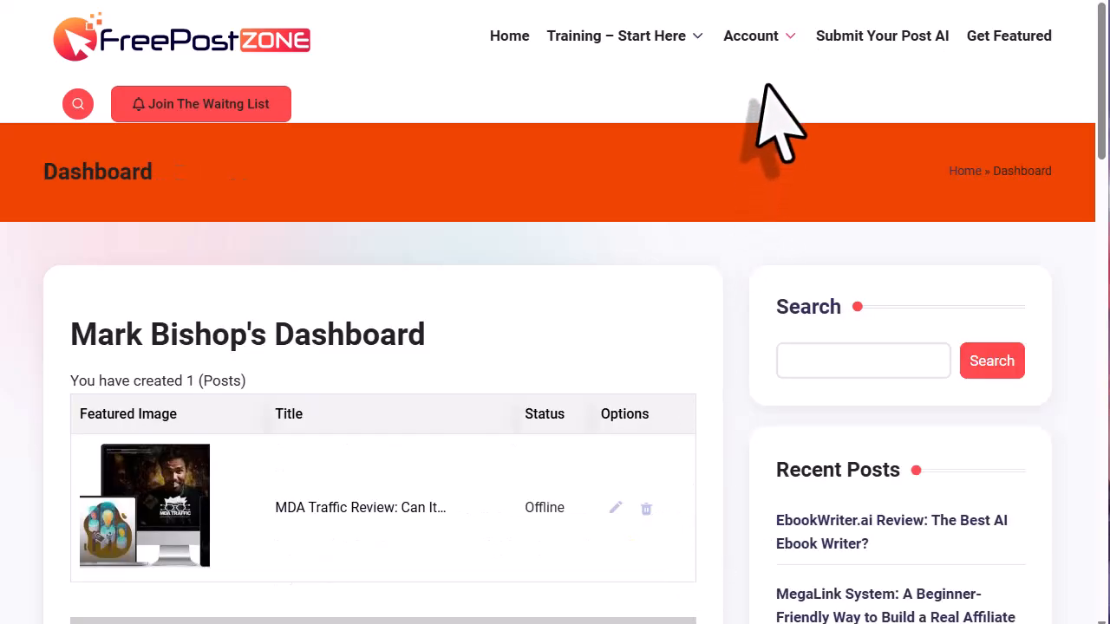
- Open the MDA Traffic review from the Dashboard for editing and Update it to publish
mouse_move(755, 45)
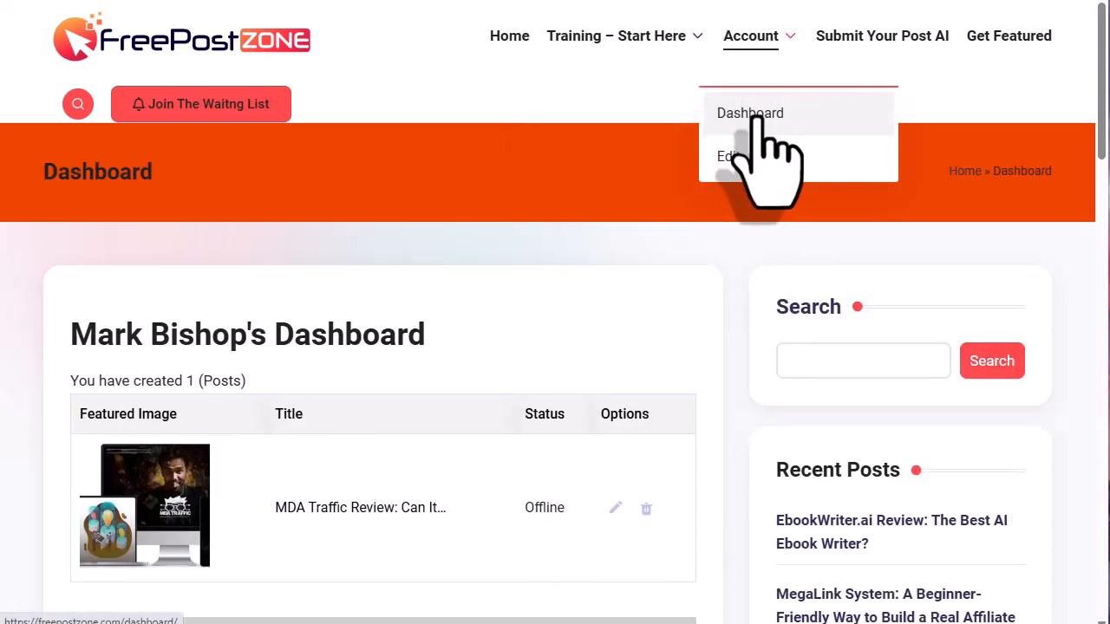
scroll(503, 350, down, 2)
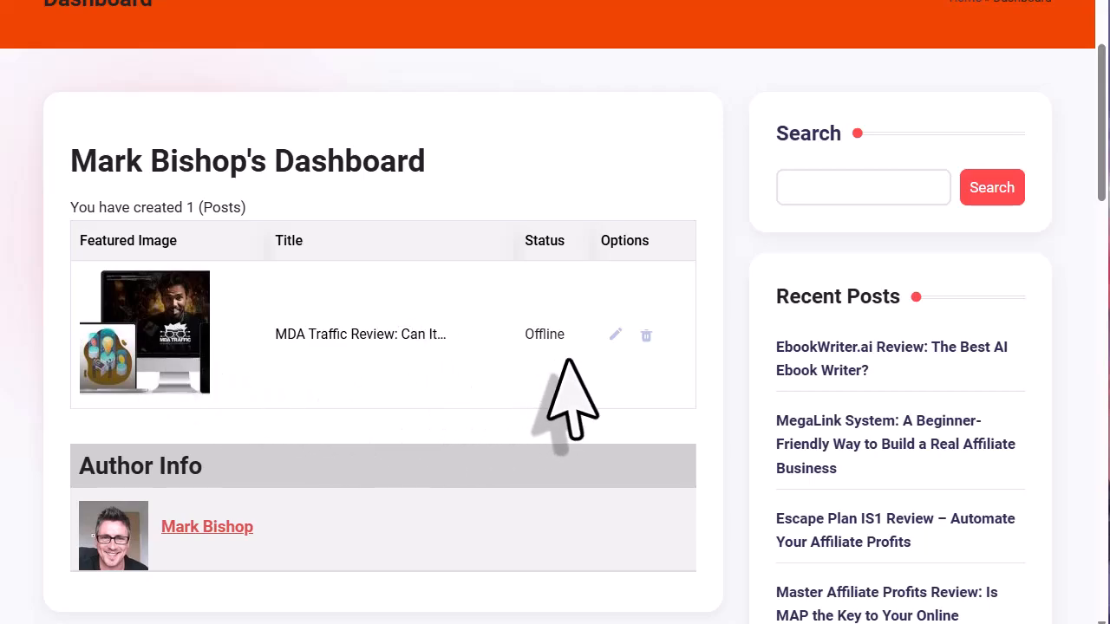
click(616, 334)
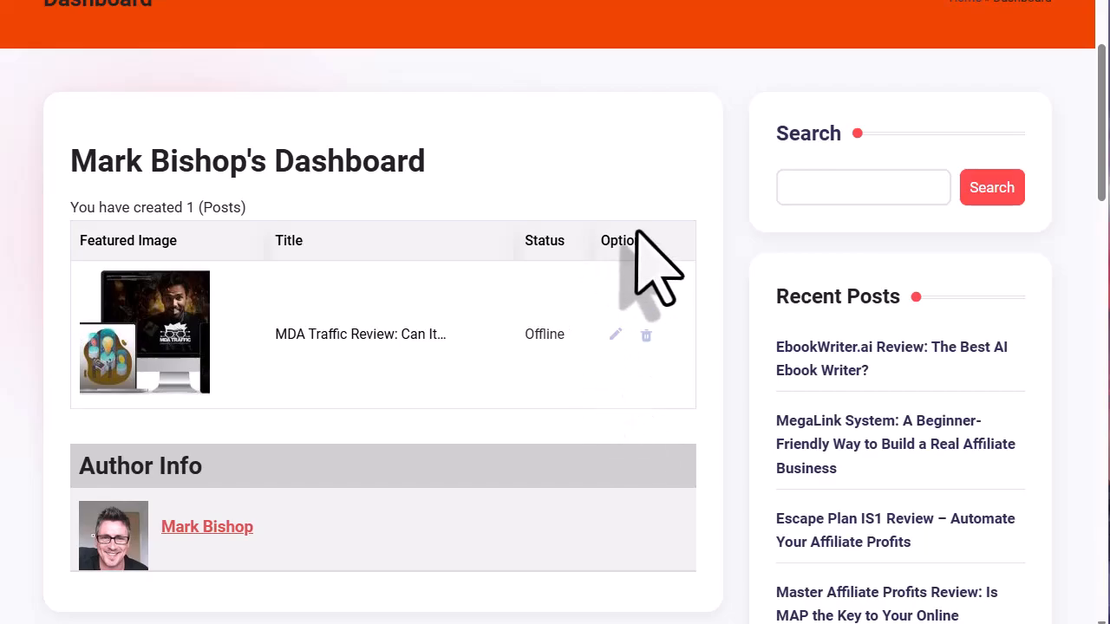
scroll(730, 508, down, 10)
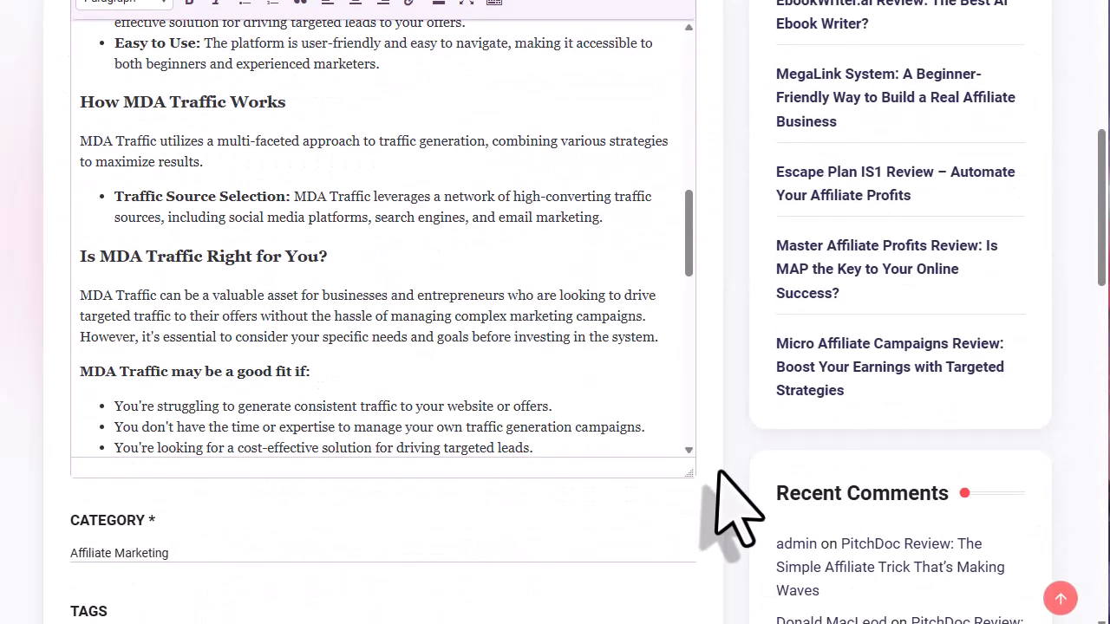
scroll(720, 473, down, 5)
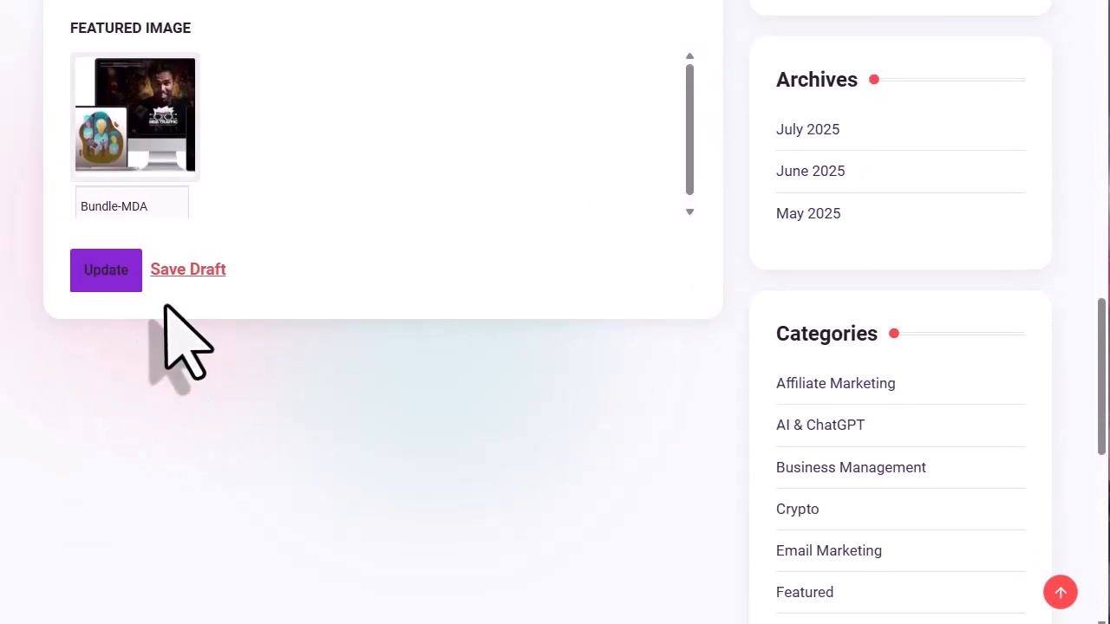
click(105, 271)
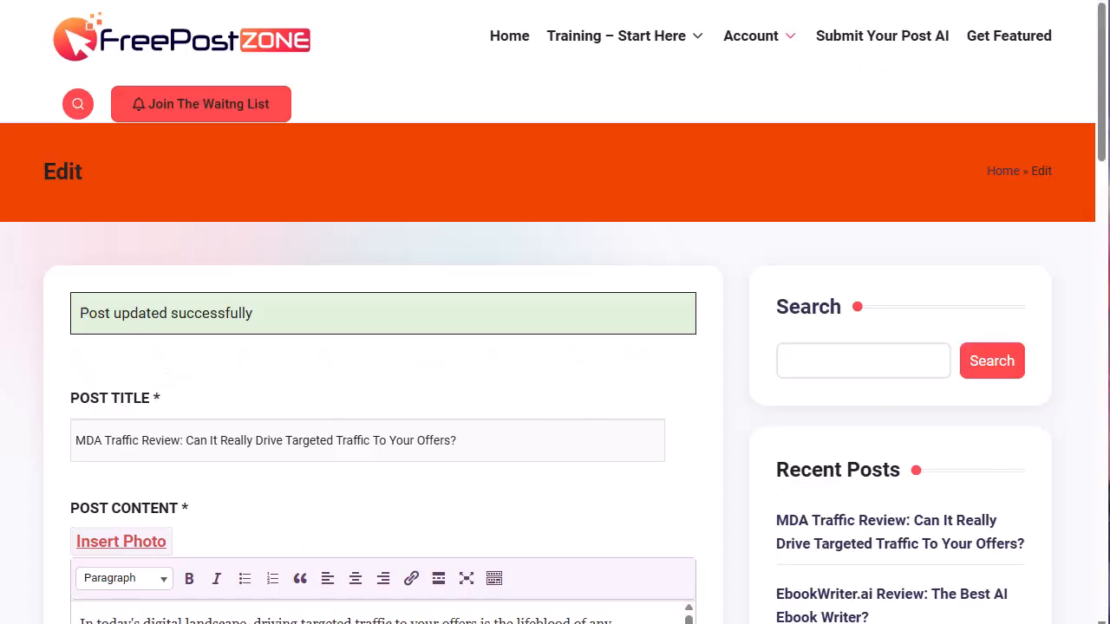
scroll(798, 486, down, 5)
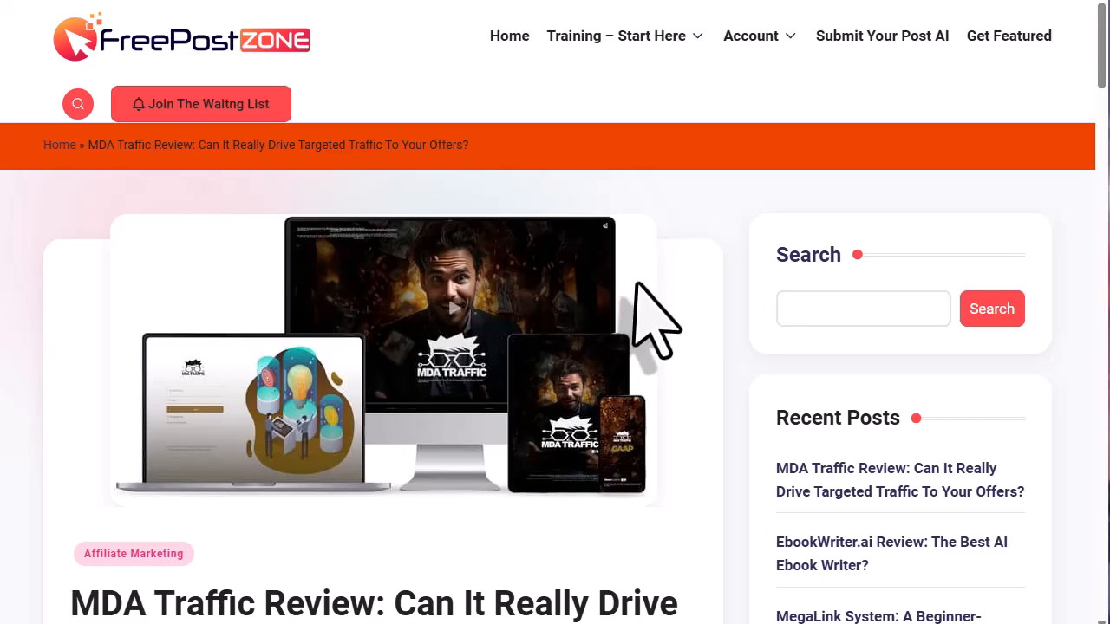
scroll(645, 289, down, 1)
scroll(439, 277, down, 3)
drag(568, 314, 79, 278)
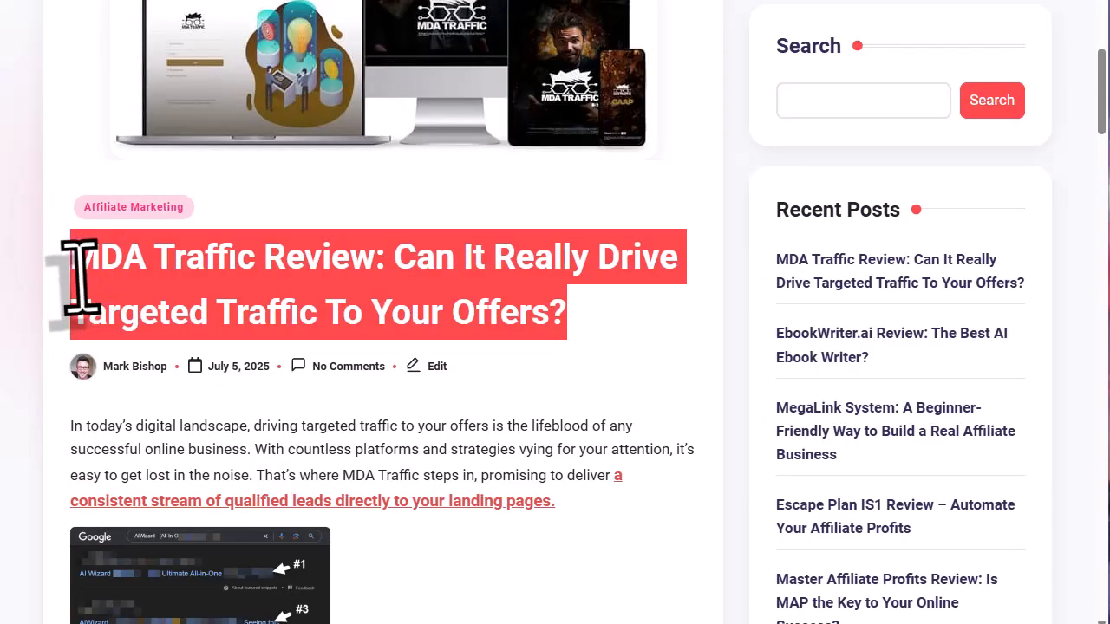
scroll(528, 396, down, 7)
scroll(496, 347, down, 5)
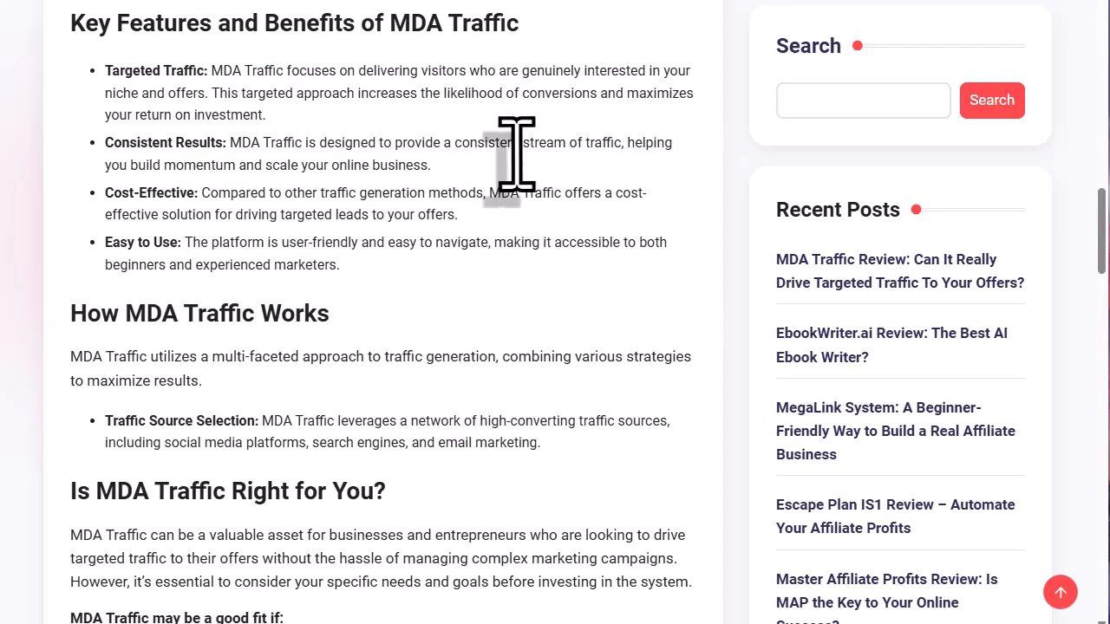
scroll(517, 155, down, 3)
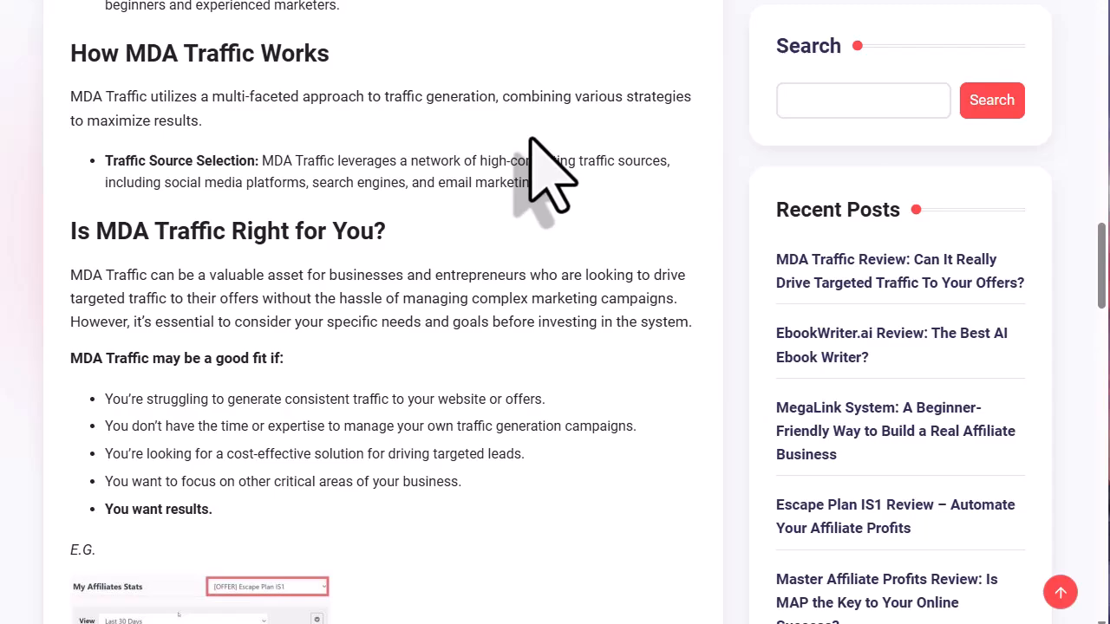
scroll(546, 174, down, 10)
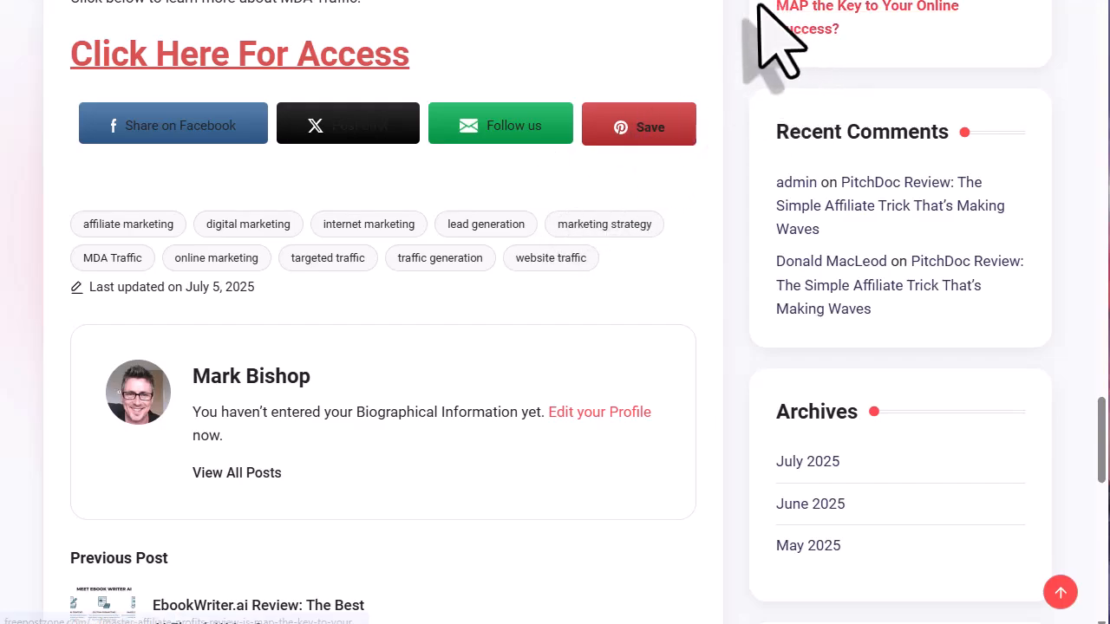
scroll(555, 178, up, 3)
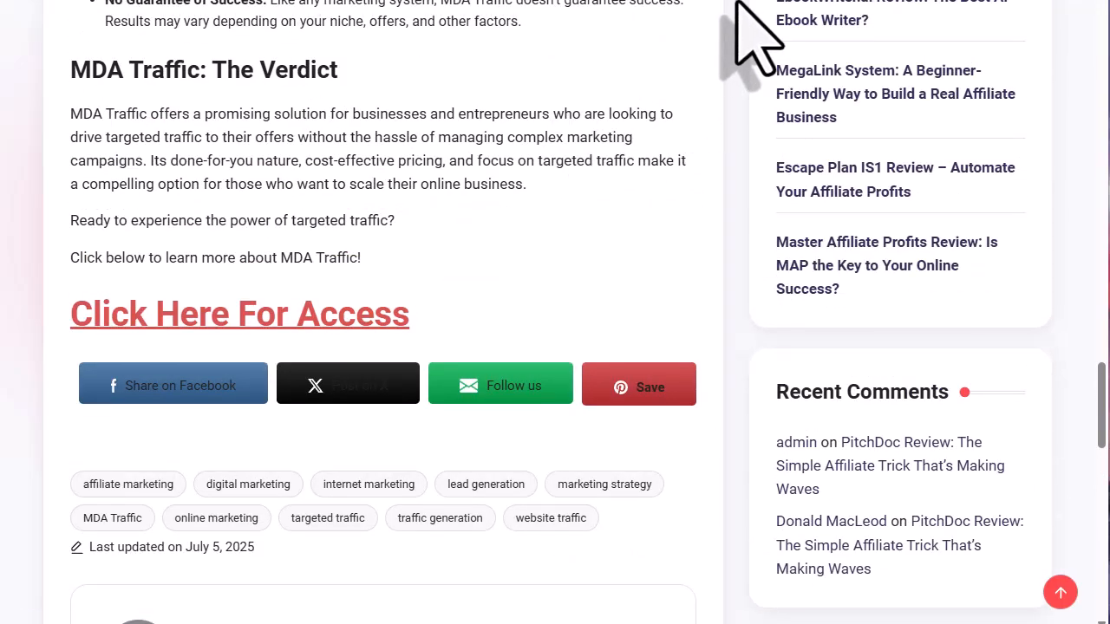
key(F11)
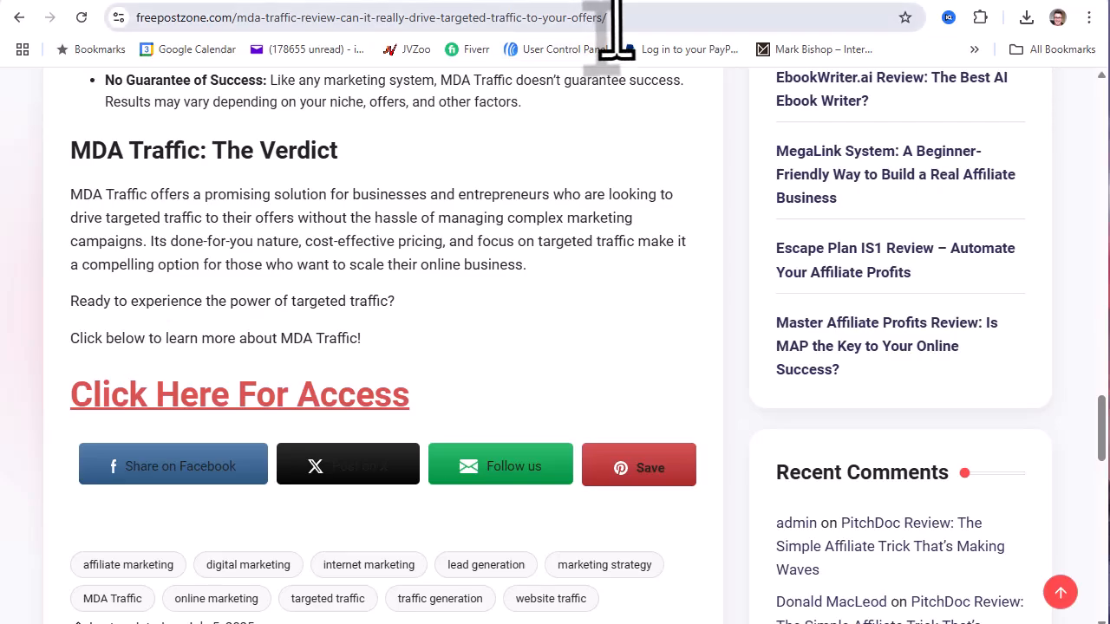
- Copy the article's freepostzone web address and paste it below the affiliate link in Notepad
drag(614, 17, 104, 18)
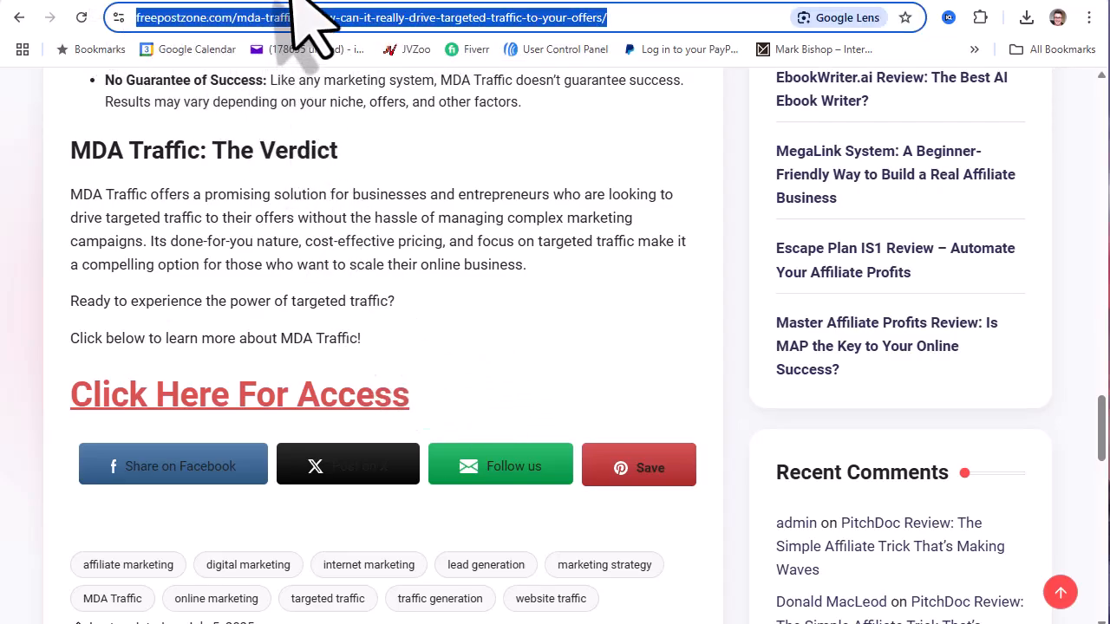
right_click(351, 18)
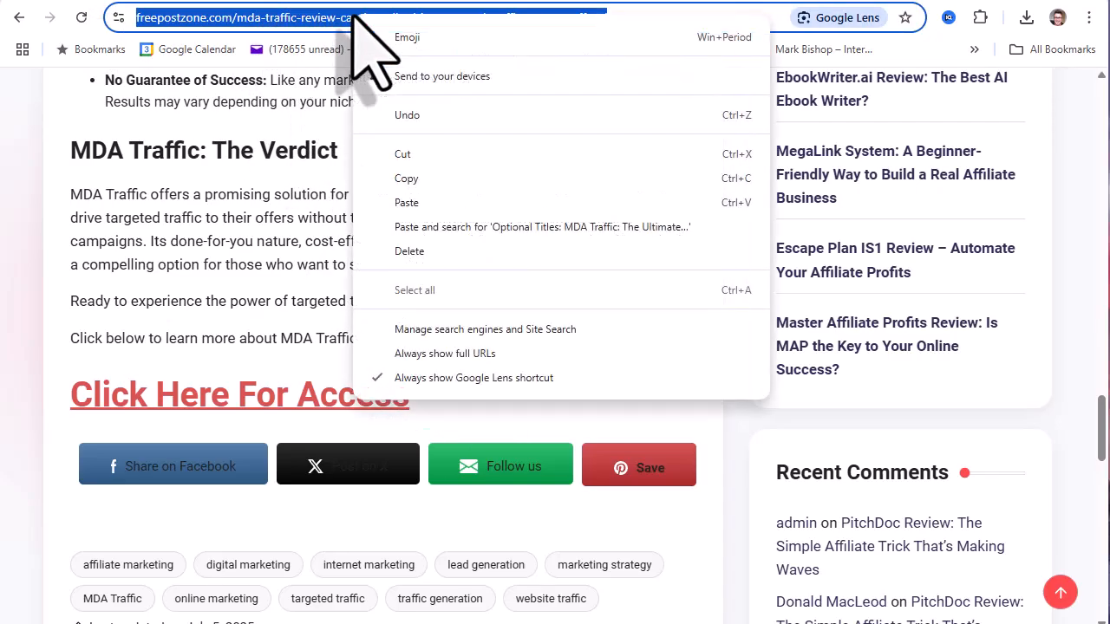
click(407, 178)
key(alt+Tab)
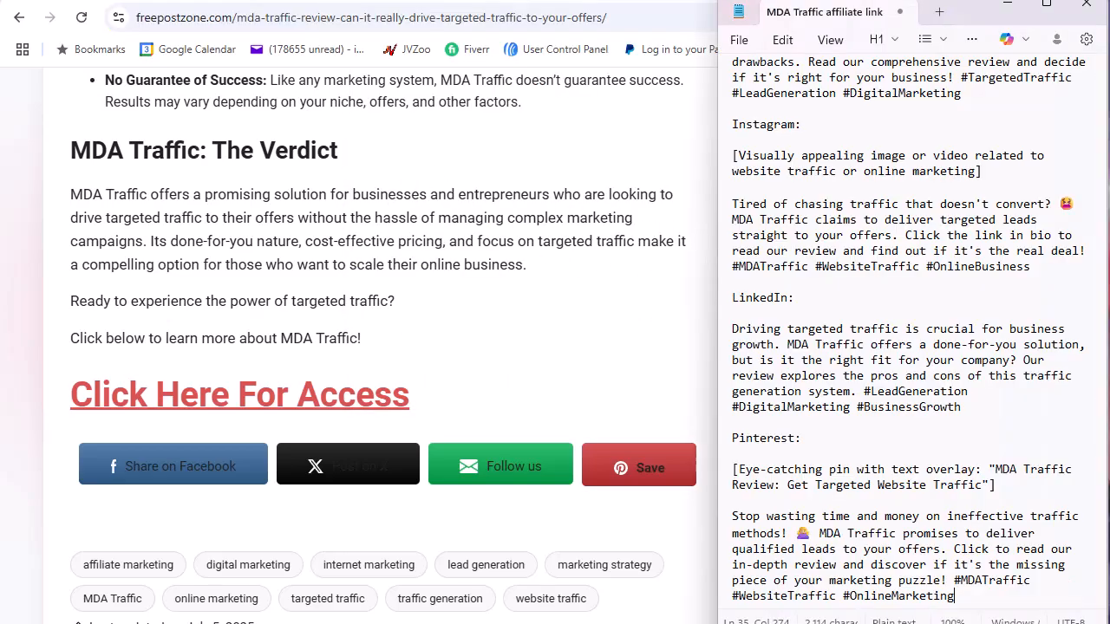
scroll(936, 299, down, 2)
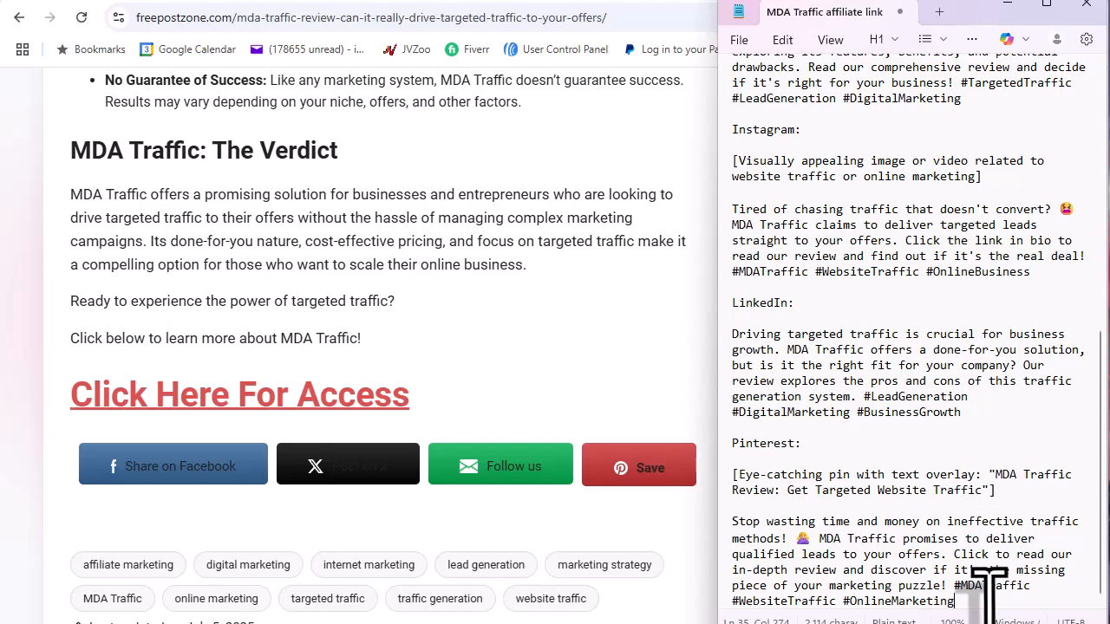
scroll(929, 384, up, 12)
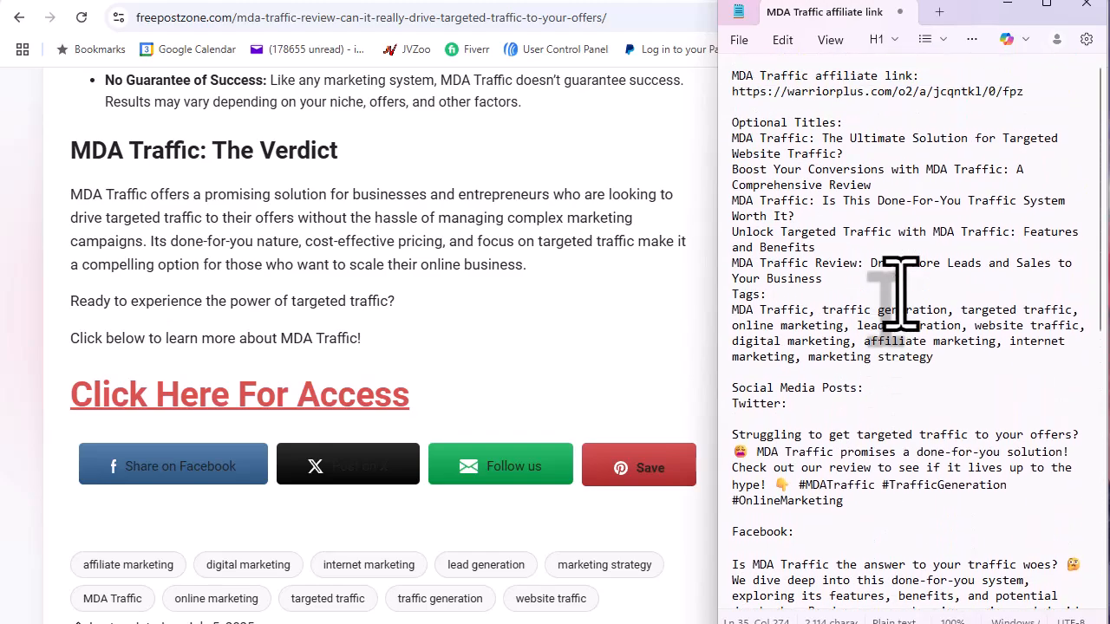
click(1028, 95)
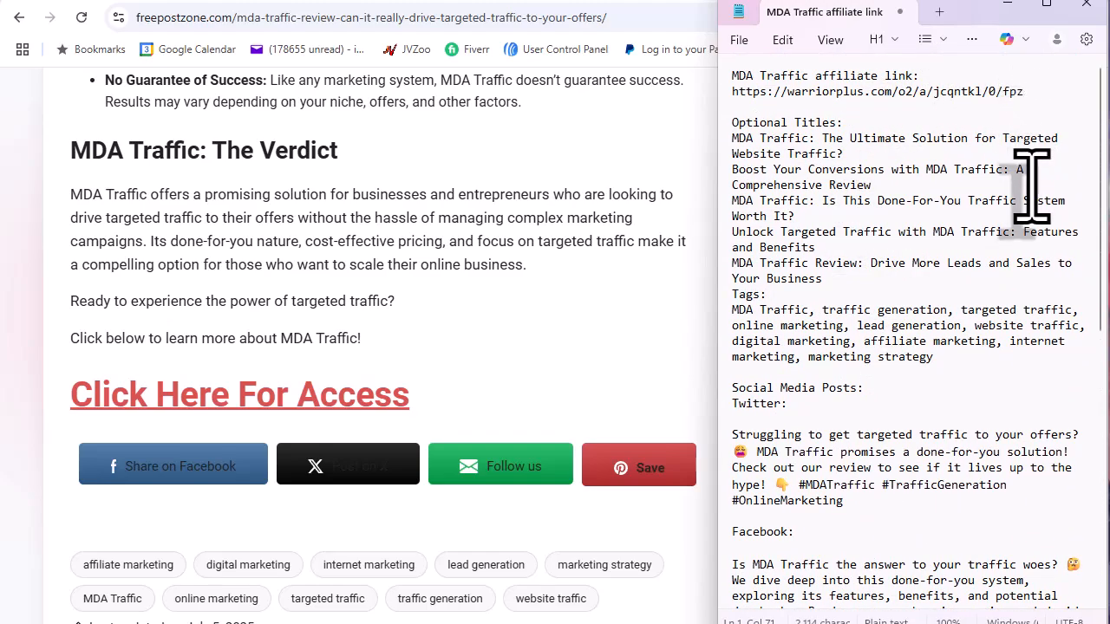
key(Return)
key(Return)
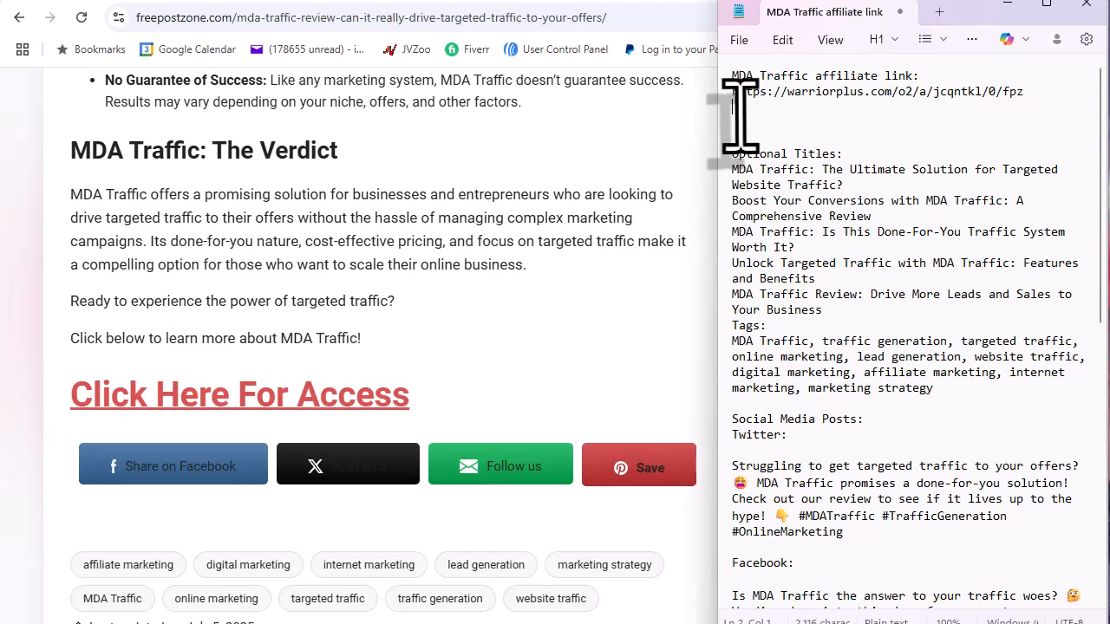
right_click(739, 114)
click(815, 252)
- Select the pasted address line, then the Twitter post heading to rename it X
triple_click(1045, 122)
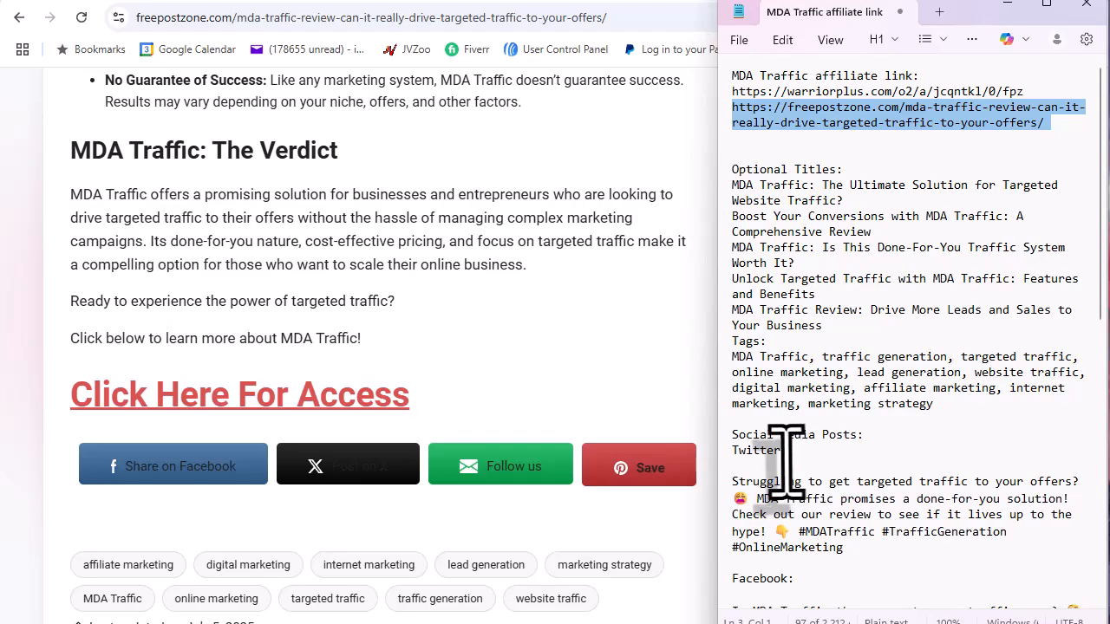
drag(780, 453, 730, 456)
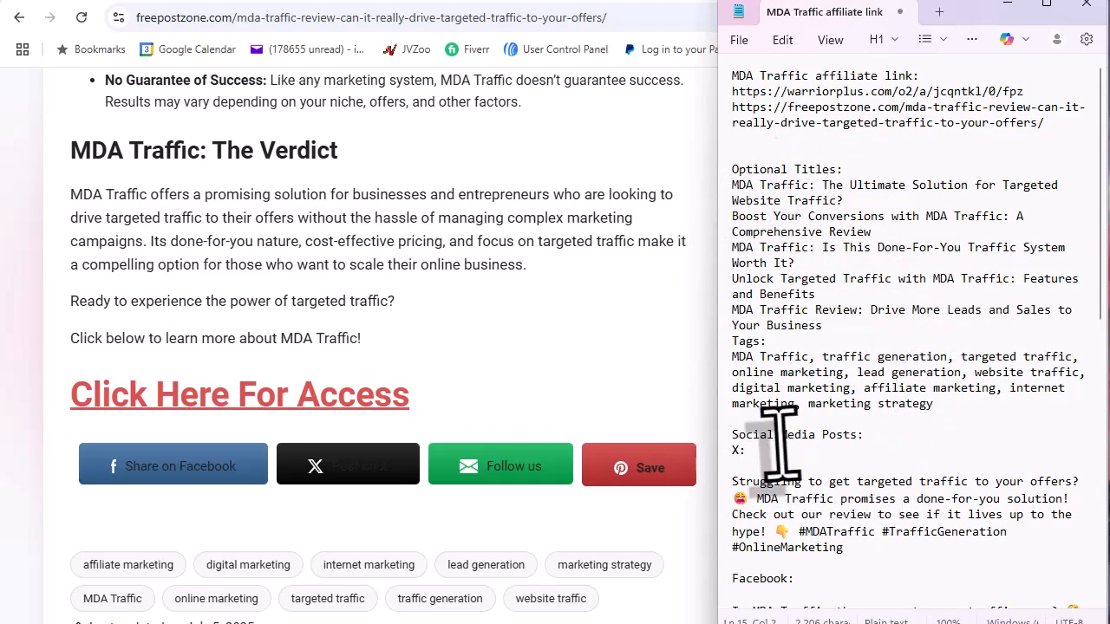
scroll(936, 472, down, 1)
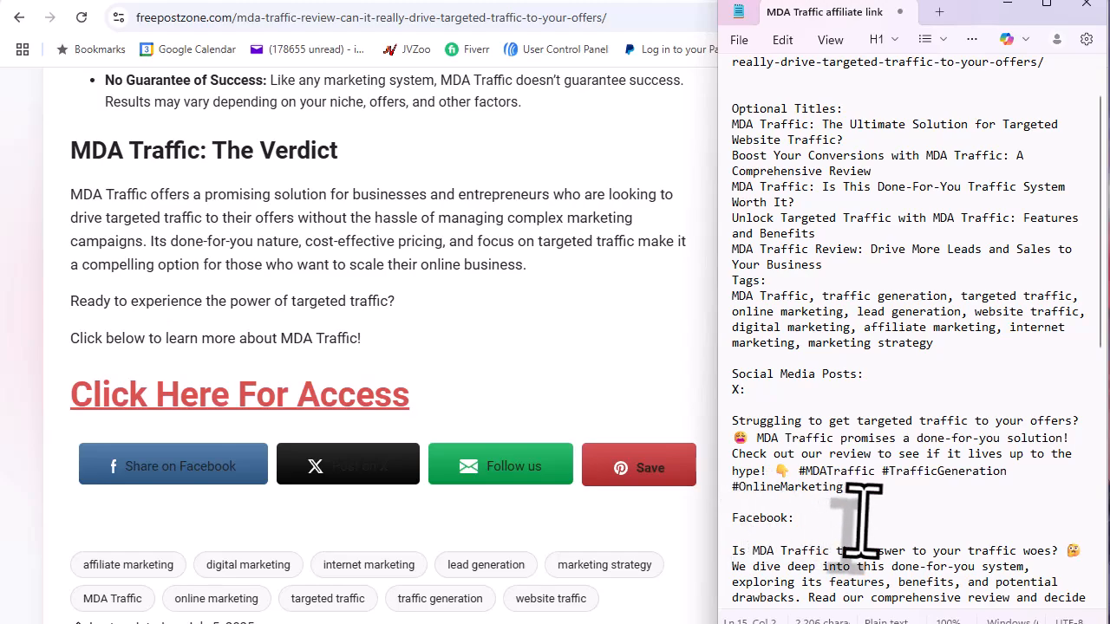
scroll(863, 520, down, 1)
scroll(870, 520, down, 5)
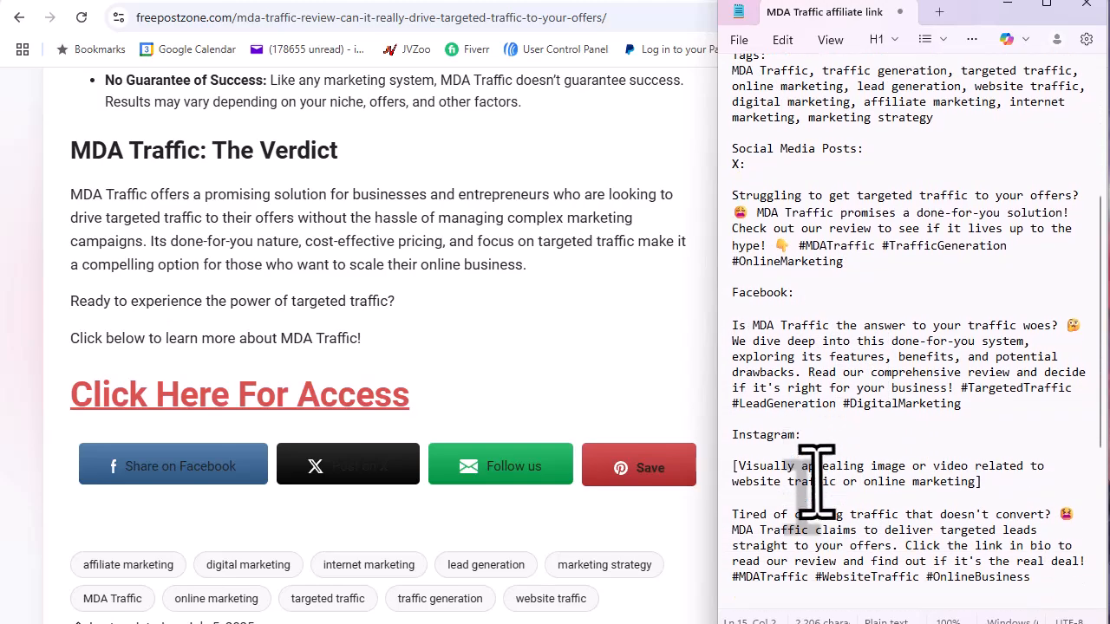
scroll(815, 477, down, 3)
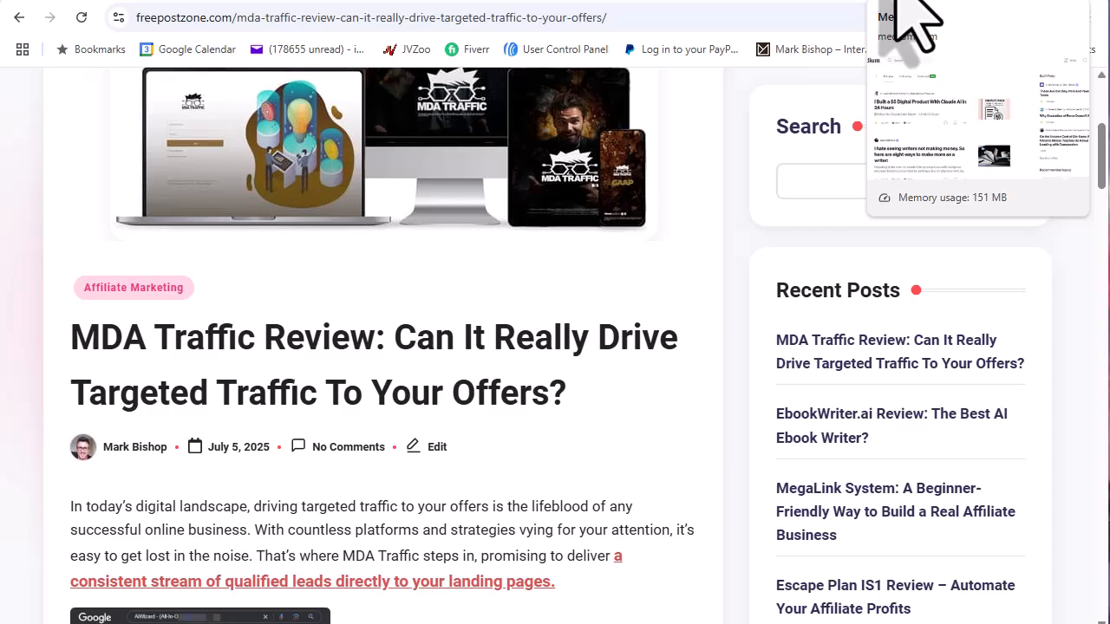
- Switch to the Medium tab and start a new story with Write
click(911, 17)
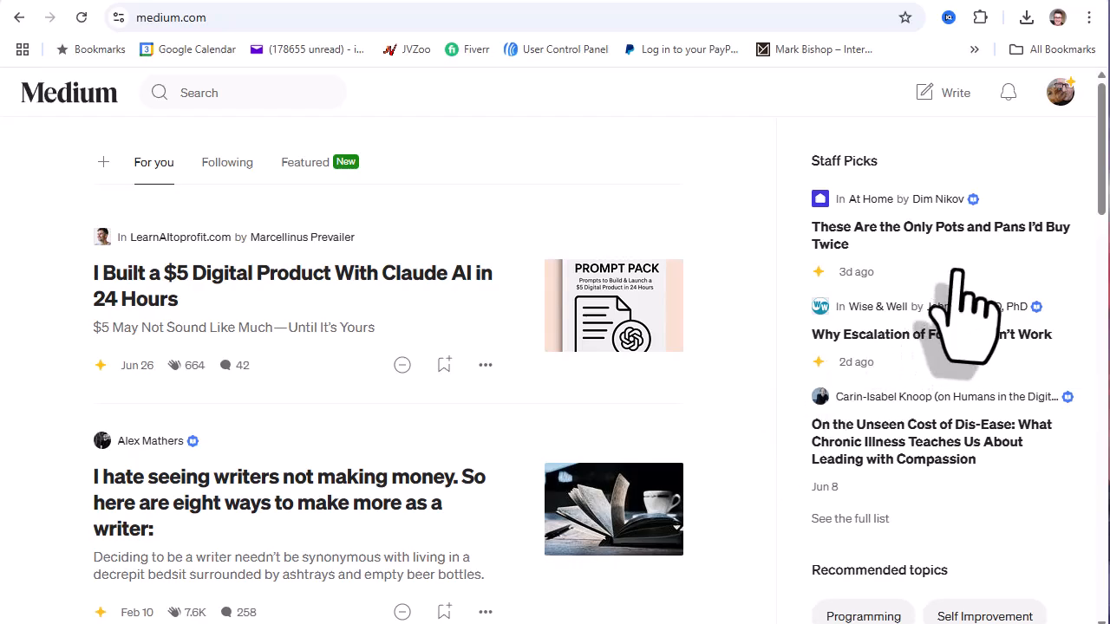
click(958, 97)
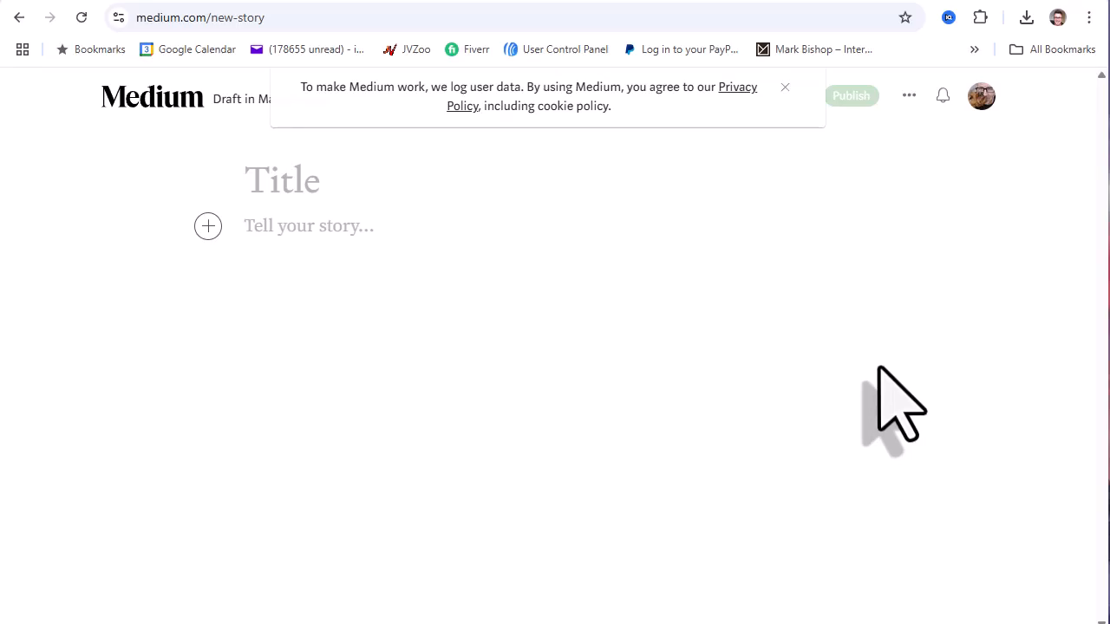
- Close Medium's cookie banner and bring the Notepad notes forward, selecting the chosen title line
click(785, 87)
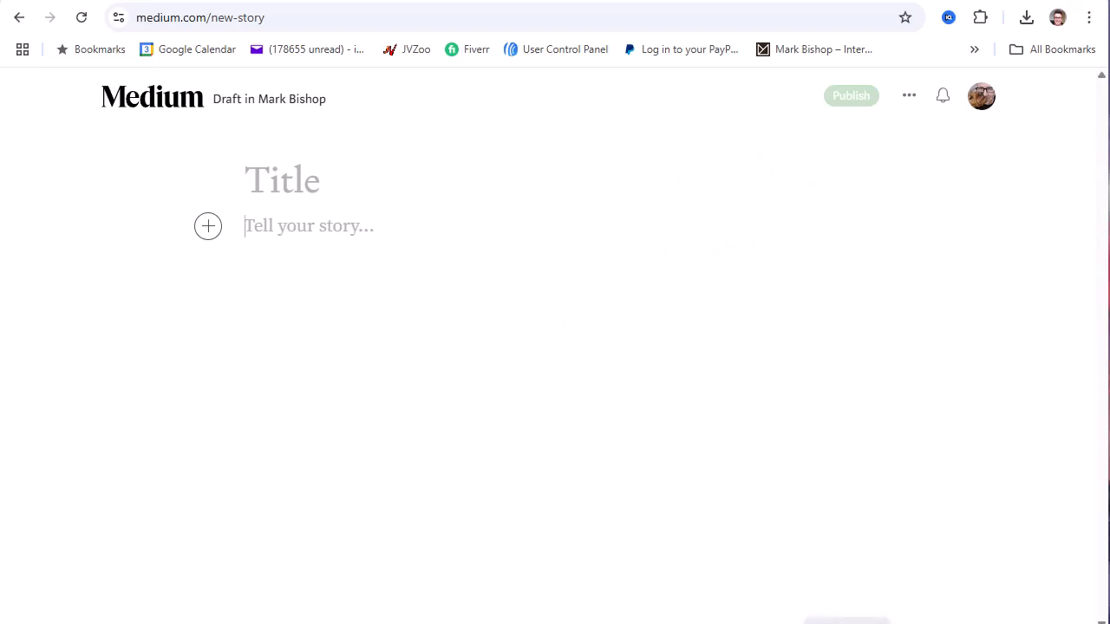
click(846, 617)
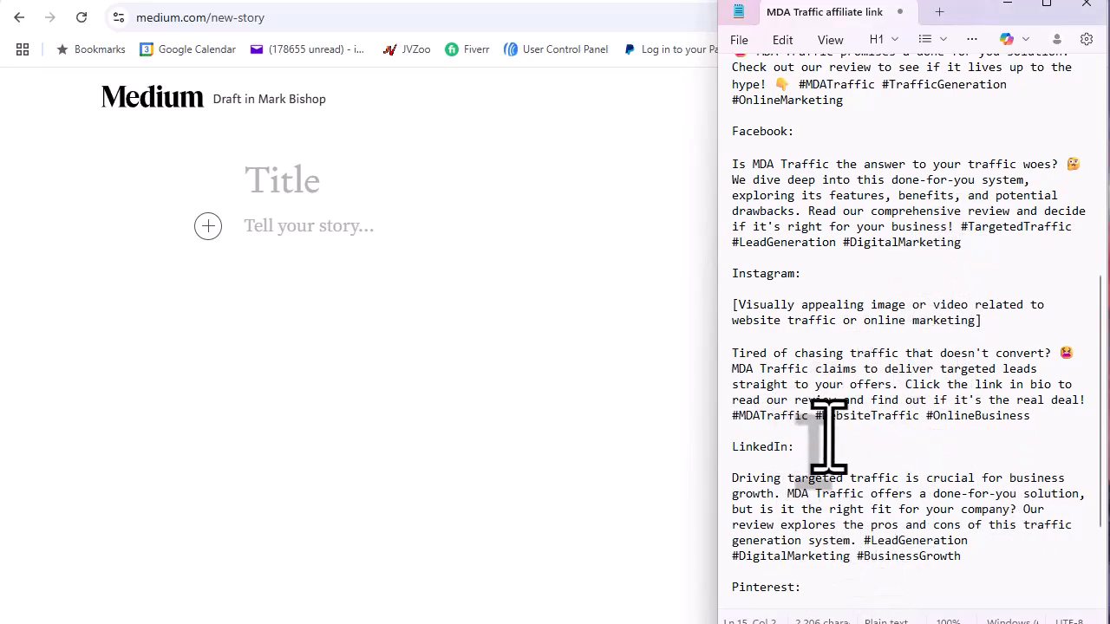
scroll(825, 433, up, 10)
triple_click(796, 260)
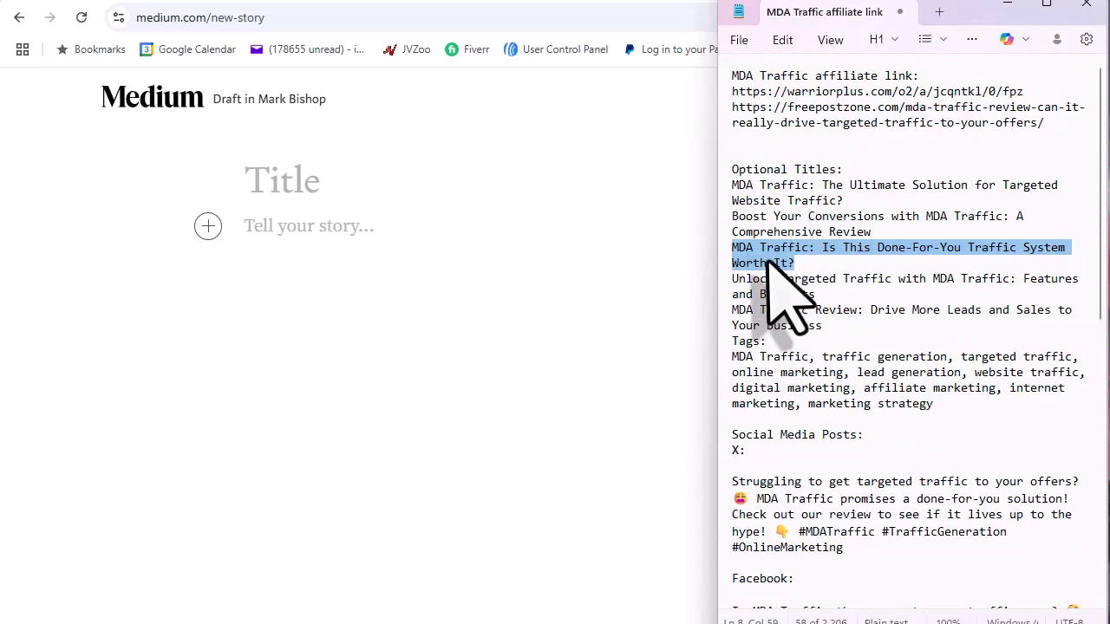
- Copy the title from Notepad and paste it as plain text into the story's Title field
right_click(774, 262)
click(838, 349)
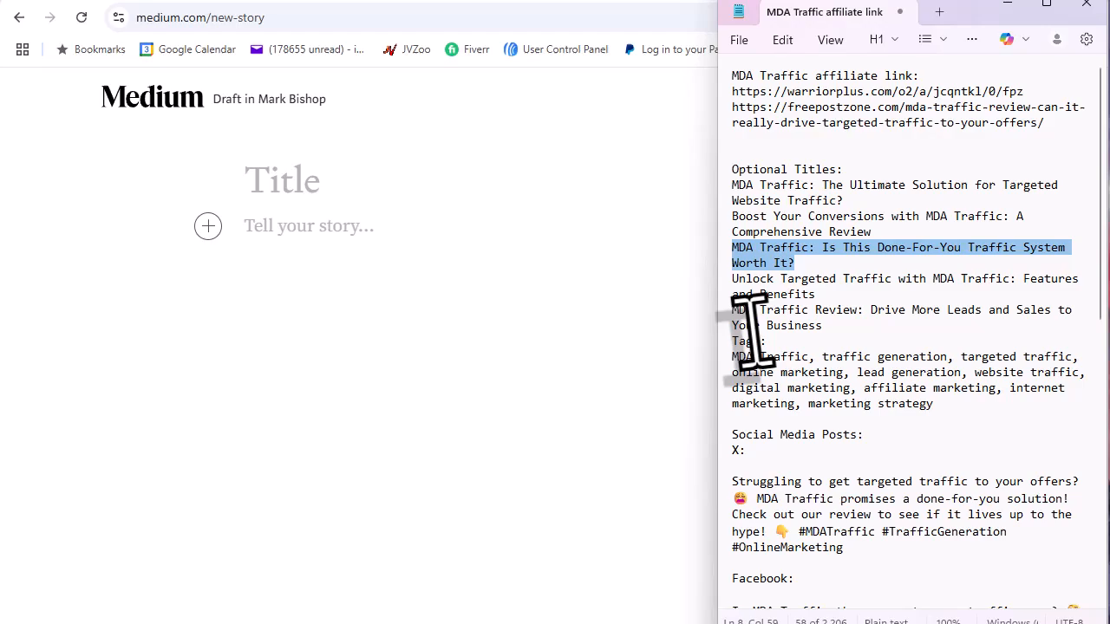
click(318, 184)
right_click(319, 186)
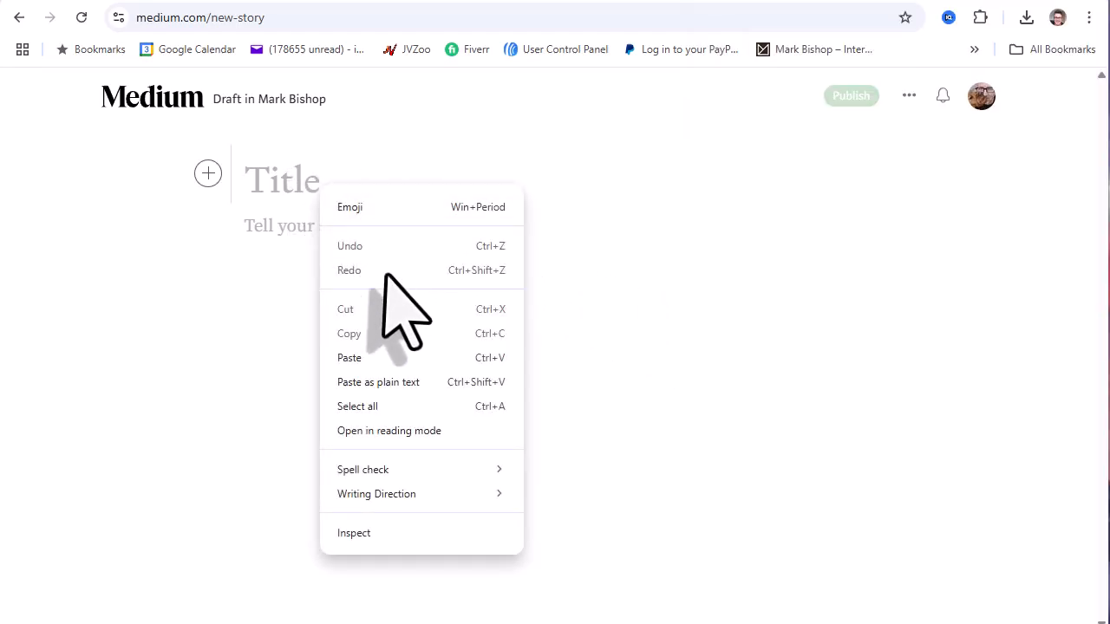
click(384, 382)
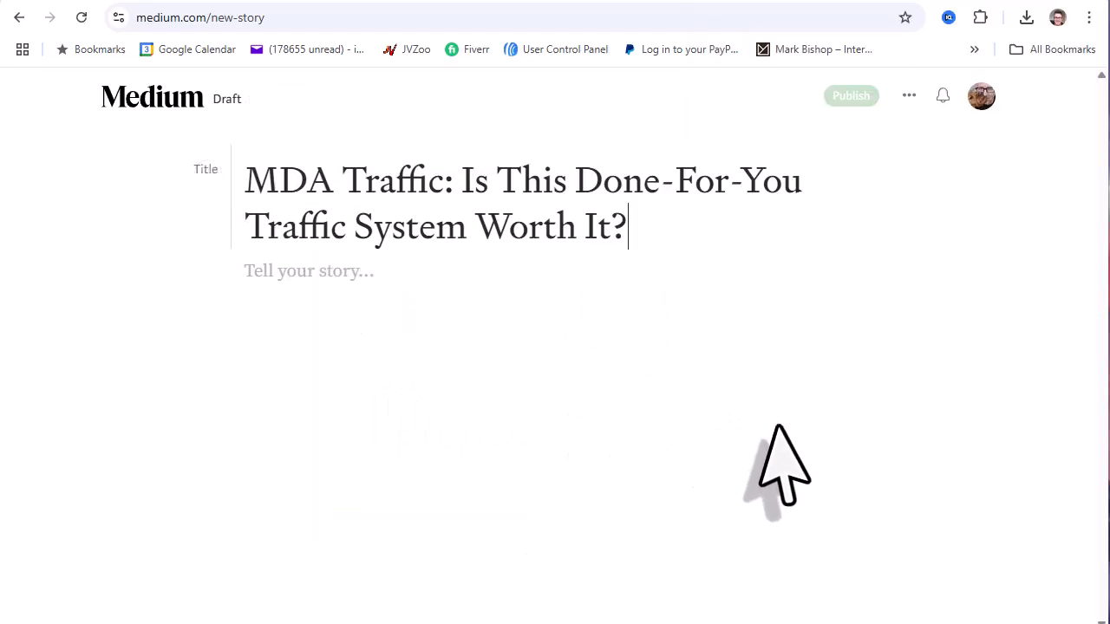
- Insert the sales chart image file into the story body below the title
click(373, 275)
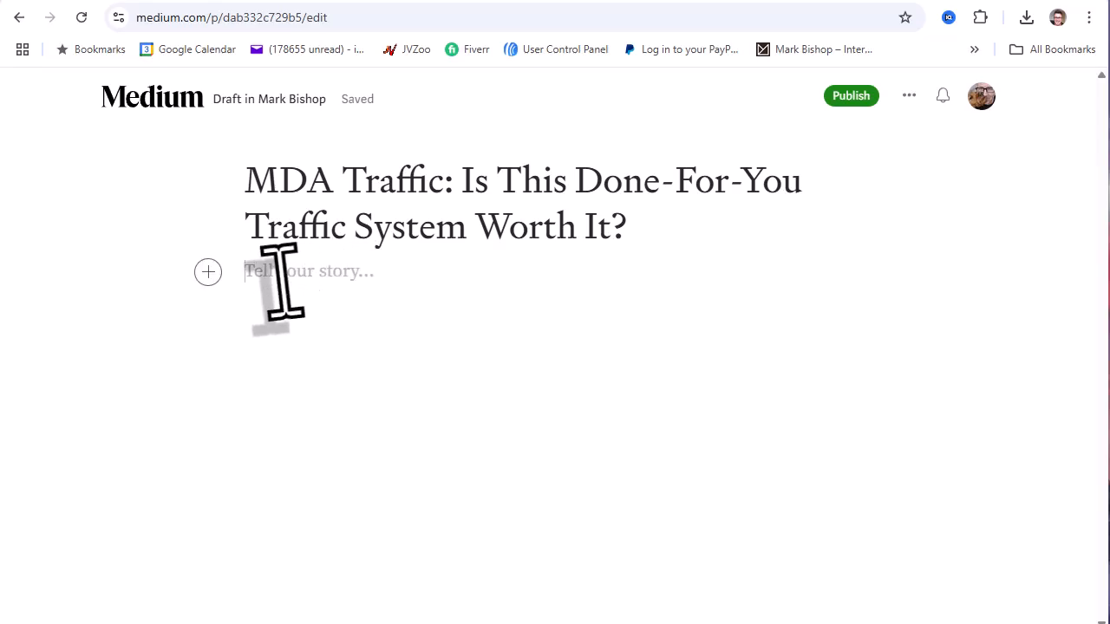
click(209, 272)
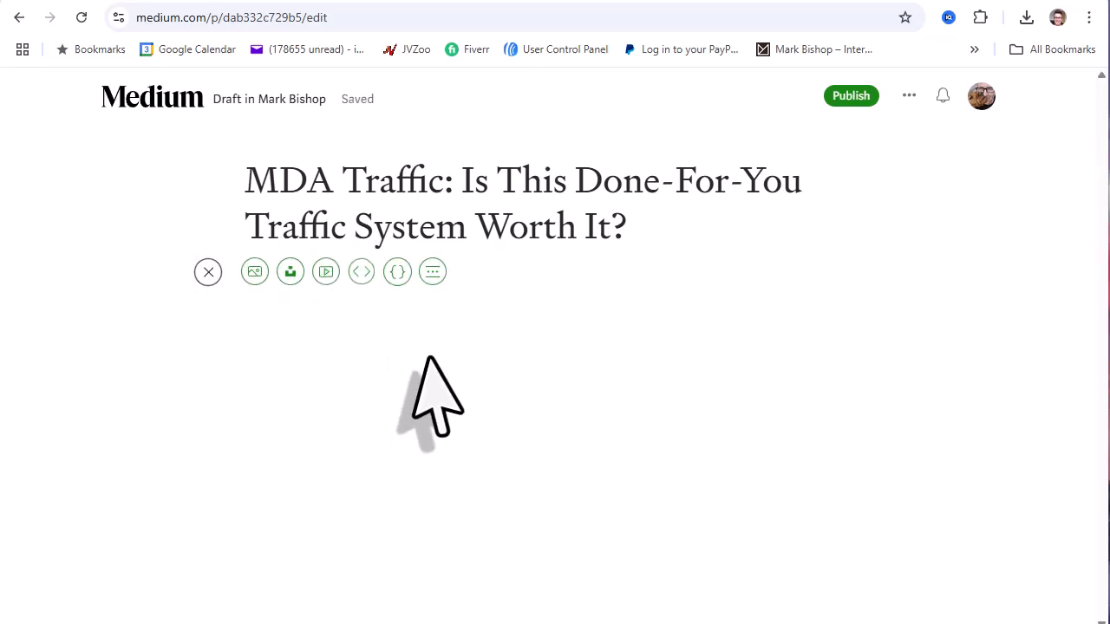
click(254, 272)
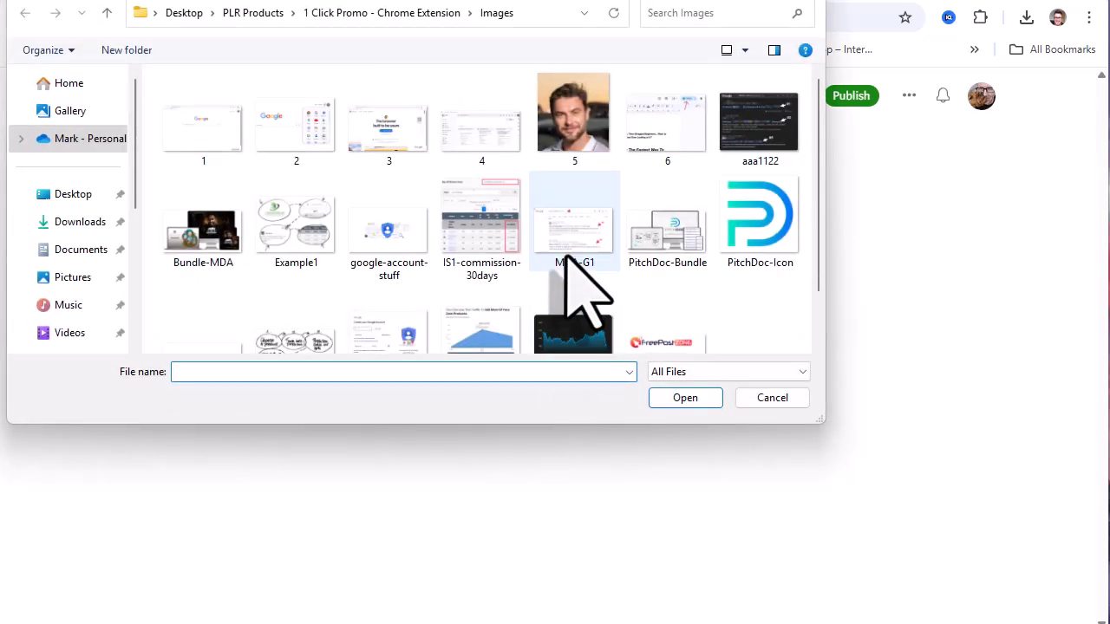
double_click(488, 339)
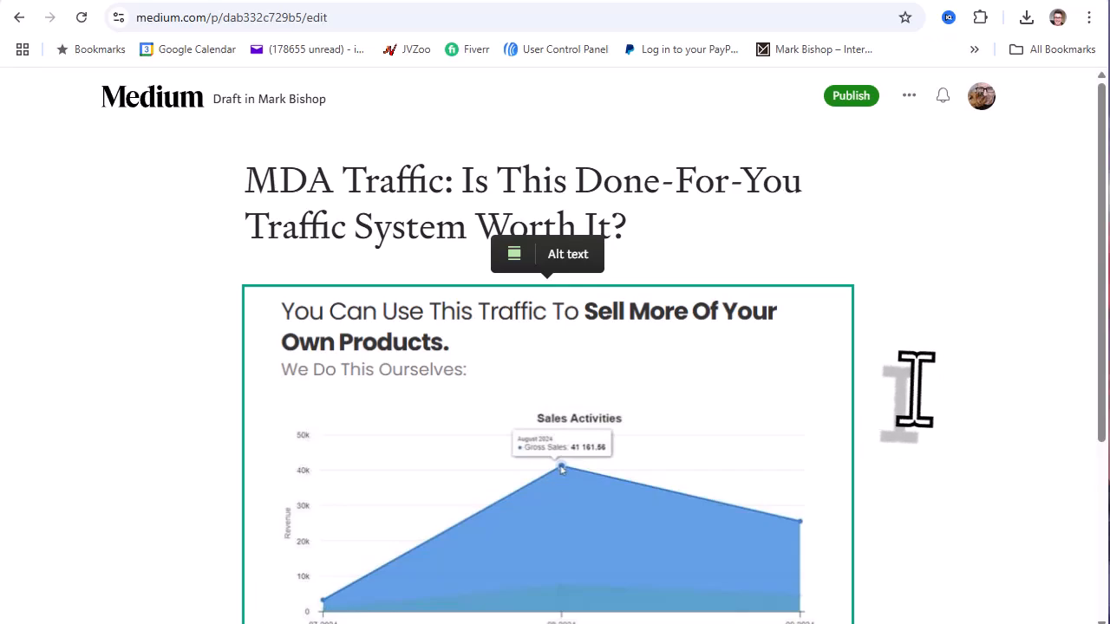
key(alt+Tab)
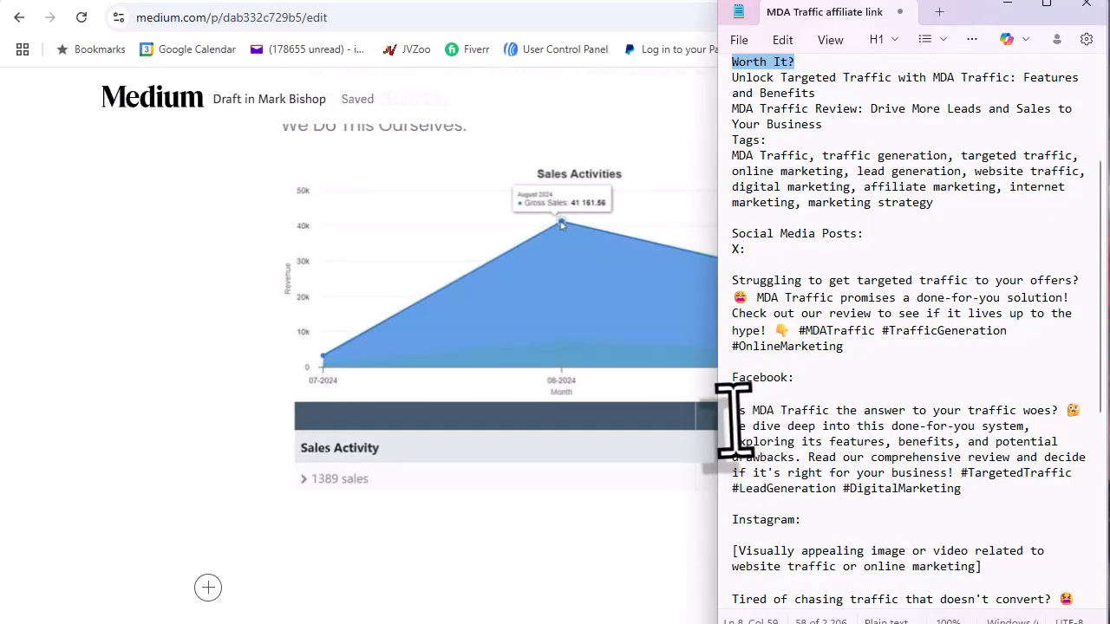
- Paste the Facebook post text from Notepad below the chart as the intro, removing the 'done-for-you' phrase
drag(734, 413, 953, 477)
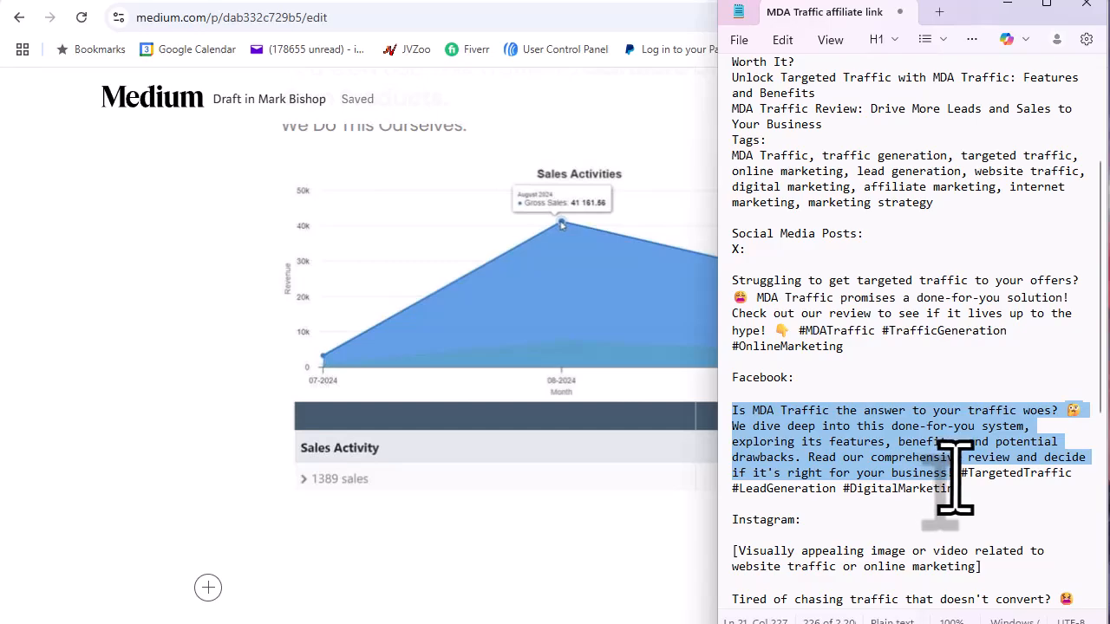
right_click(949, 482)
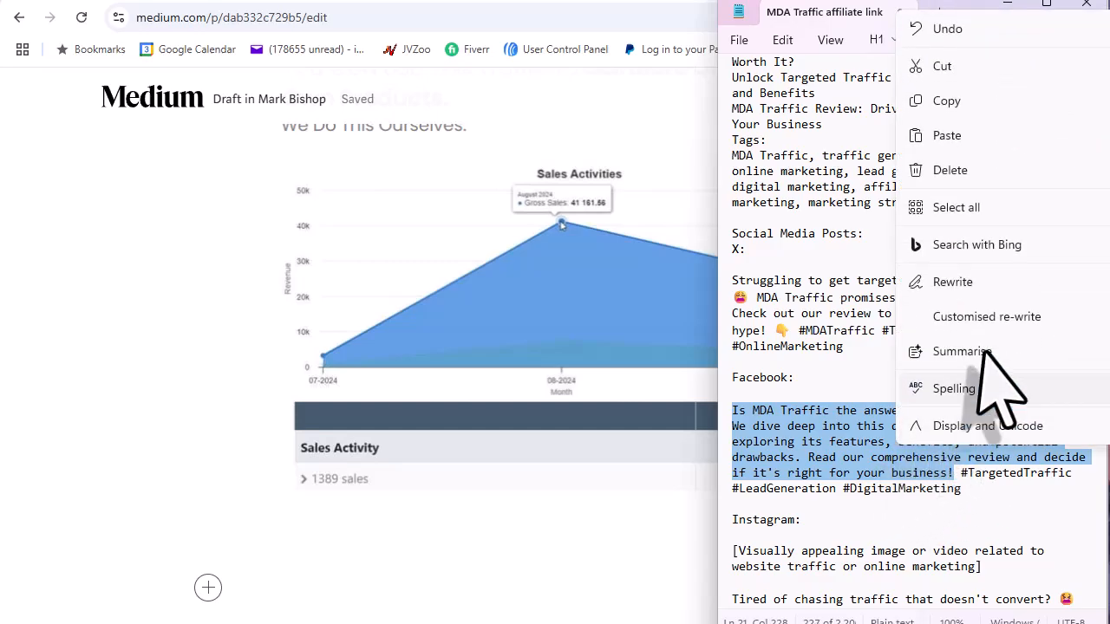
click(951, 102)
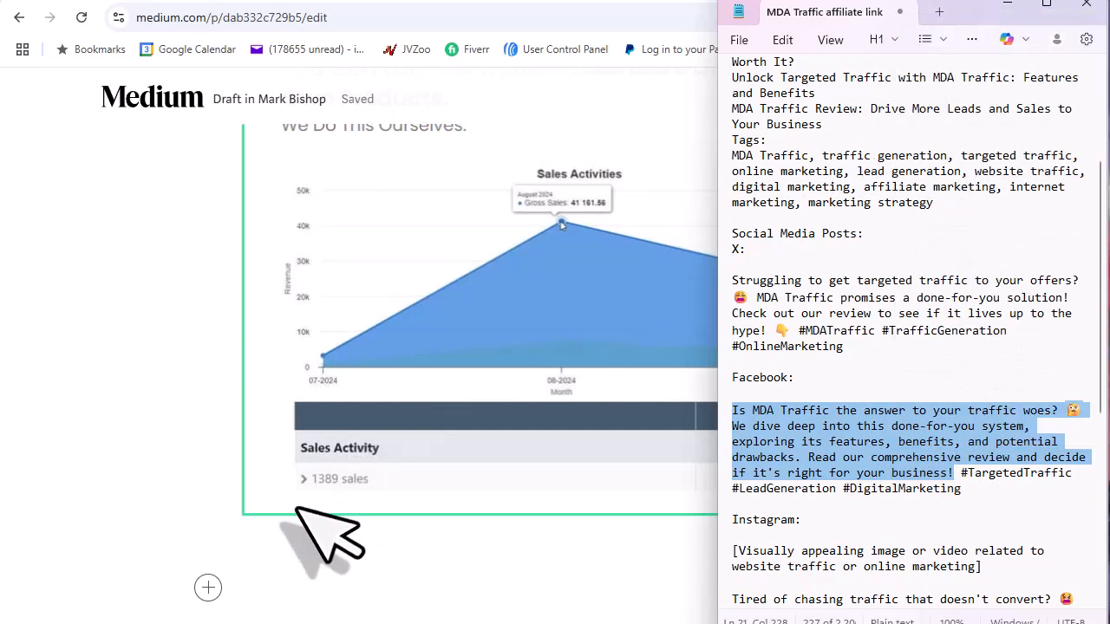
click(267, 560)
right_click(267, 559)
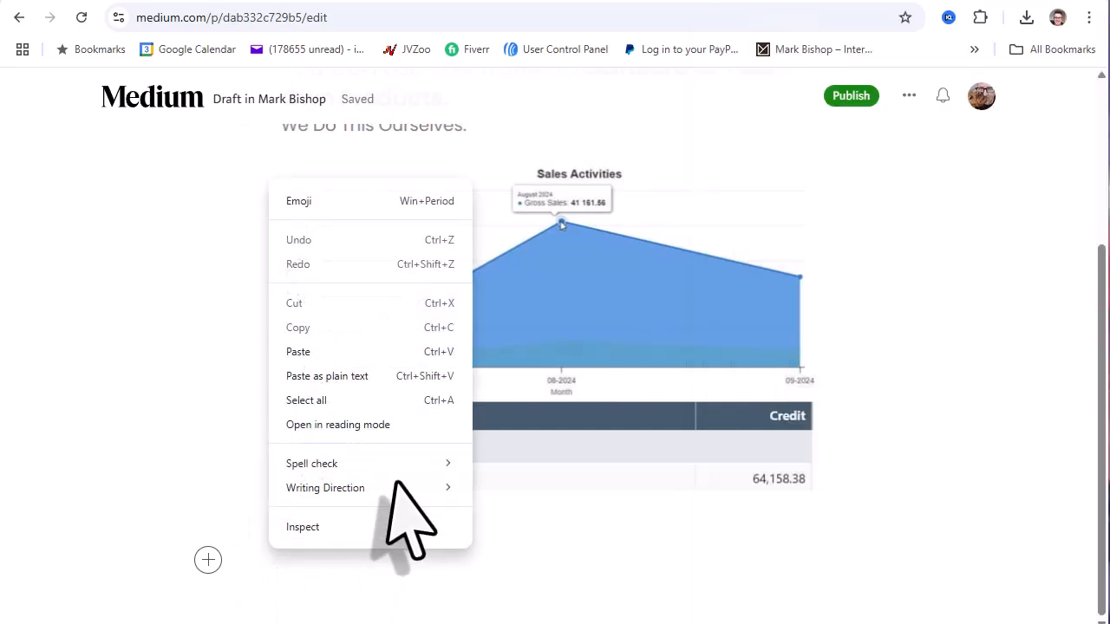
click(331, 354)
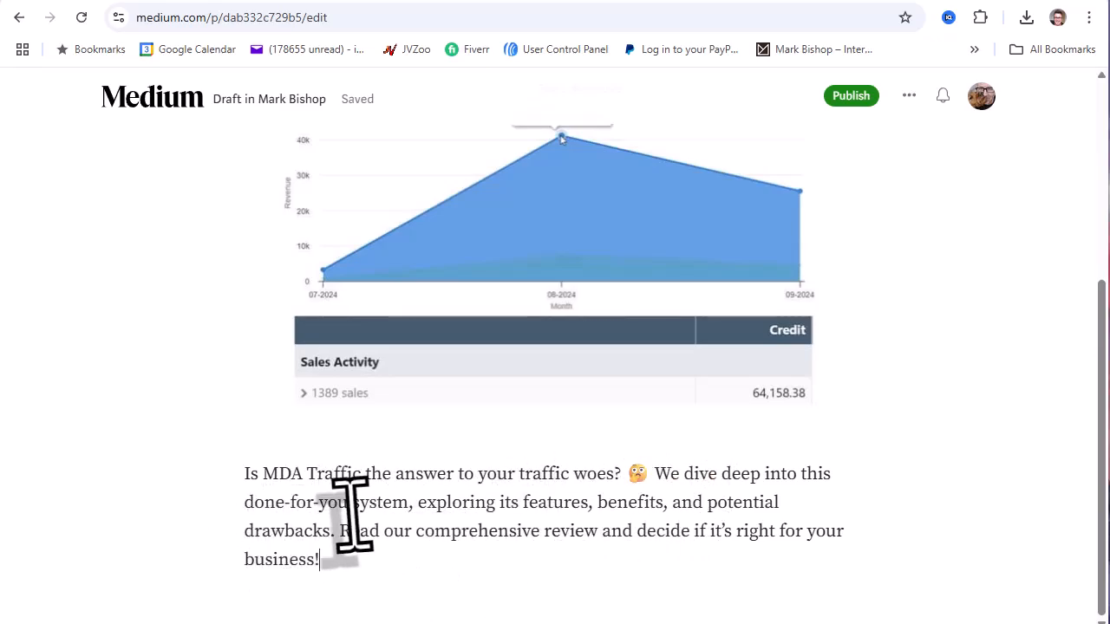
drag(349, 506, 230, 513)
key(BackSpace)
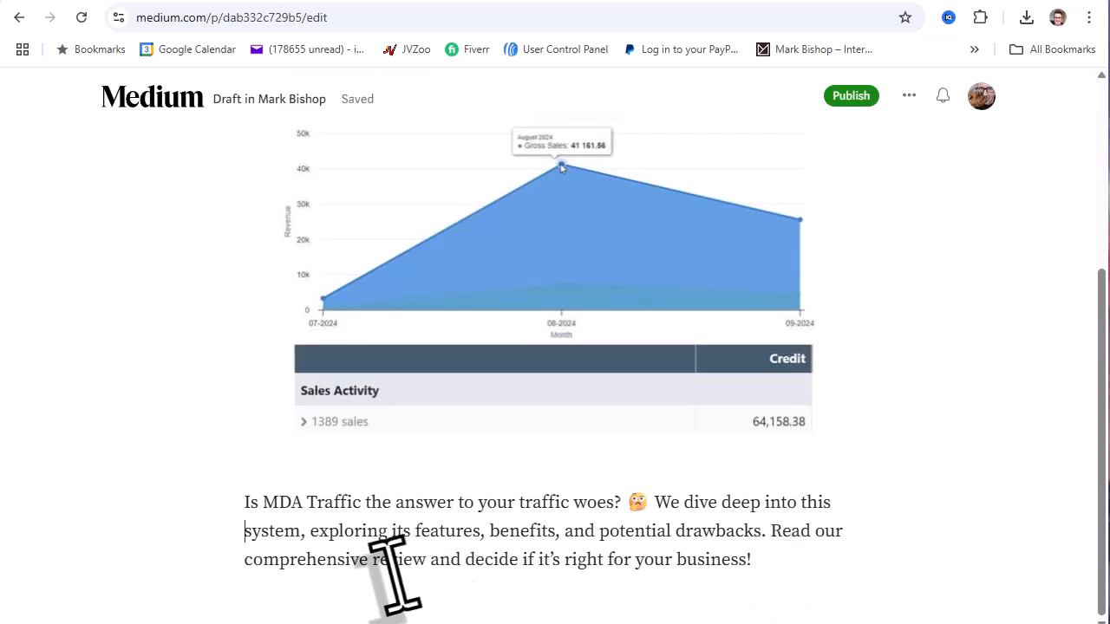
- Replace 'review' with 'overview' and 'decide' with 'see' in the intro, then start a new paragraph after it
drag(425, 562, 373, 561)
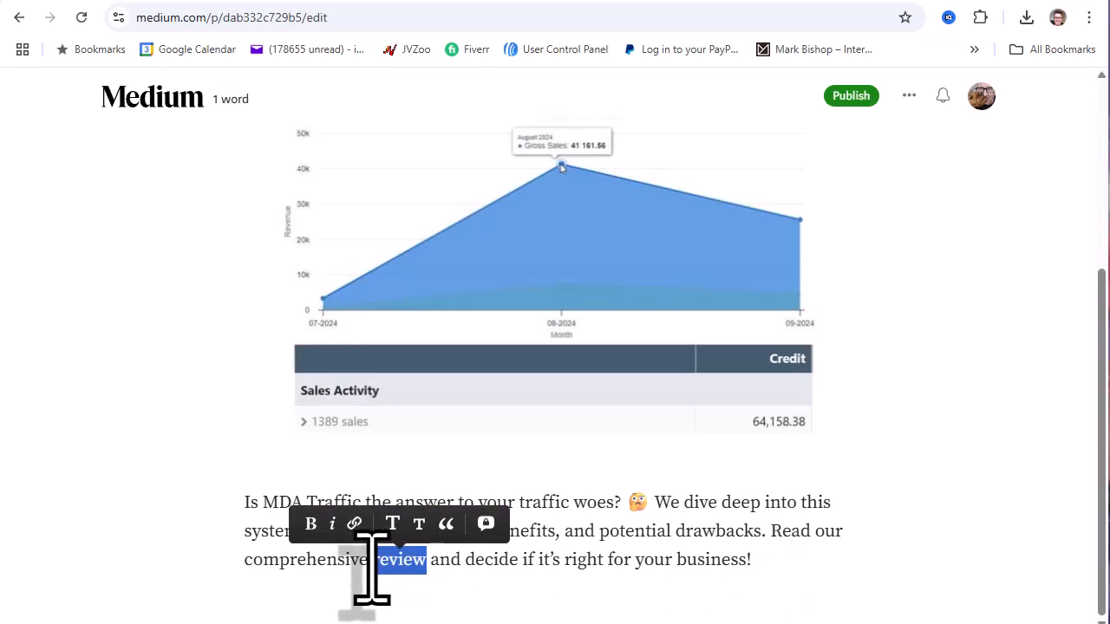
text(over)
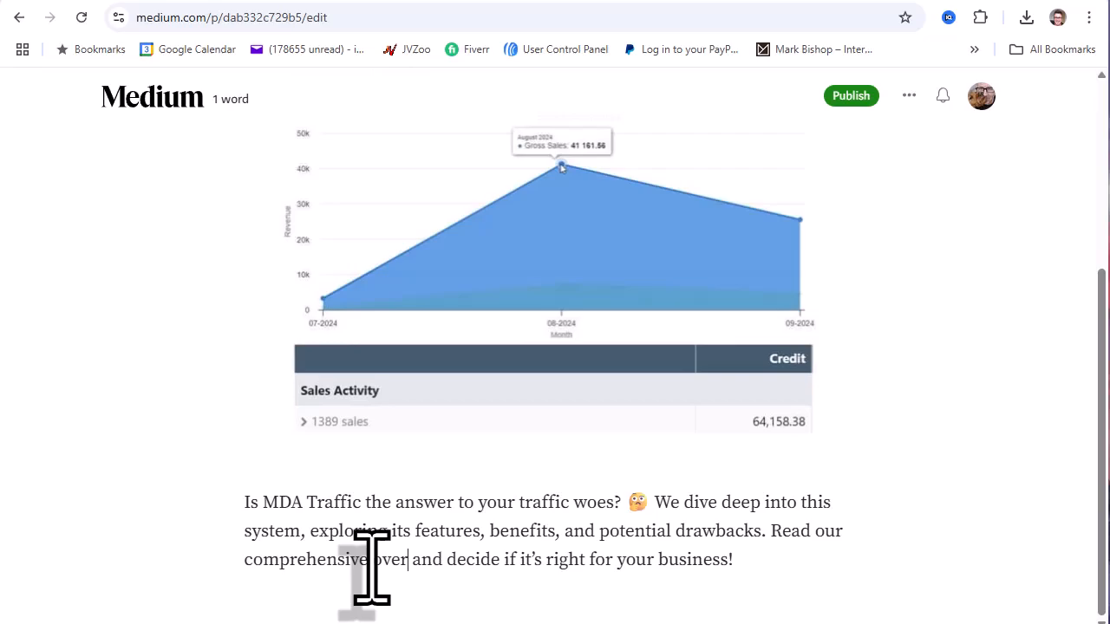
text(view)
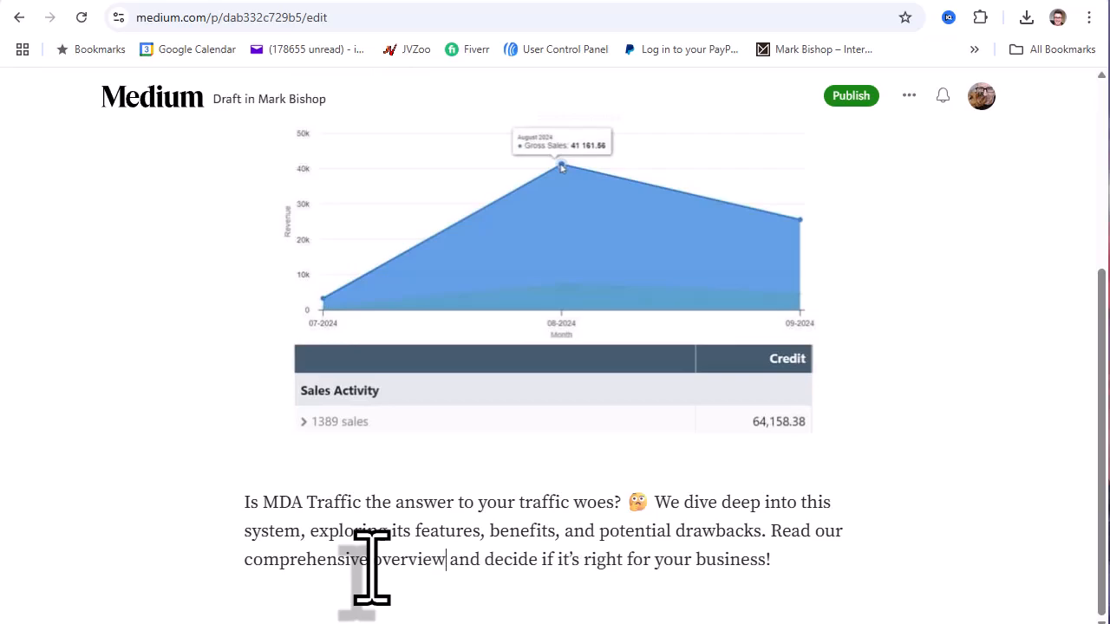
double_click(487, 562)
text(see)
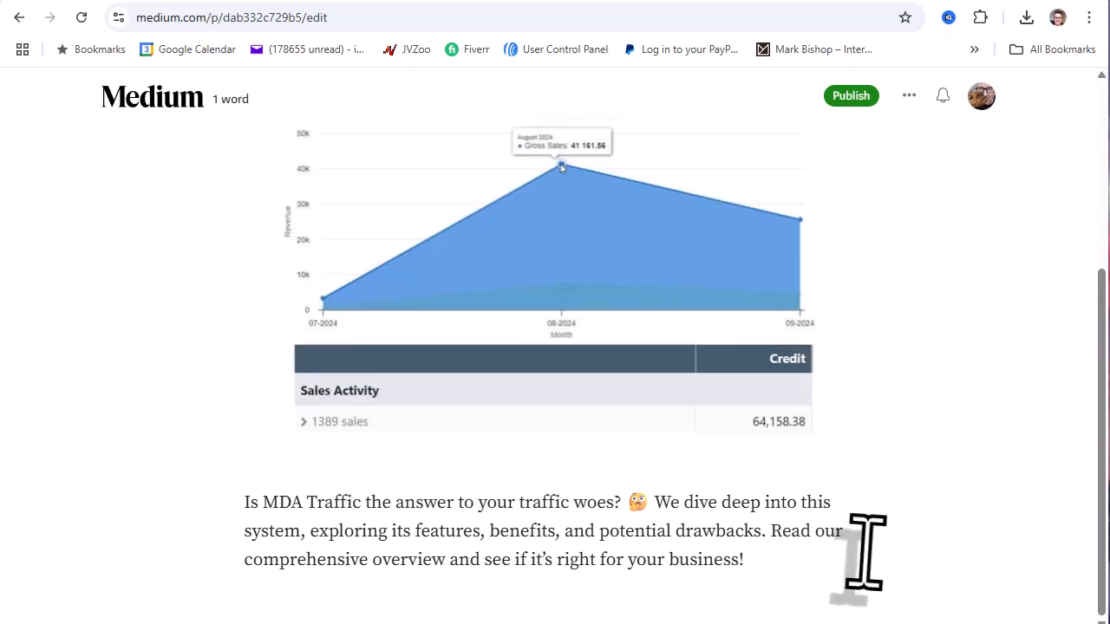
click(781, 574)
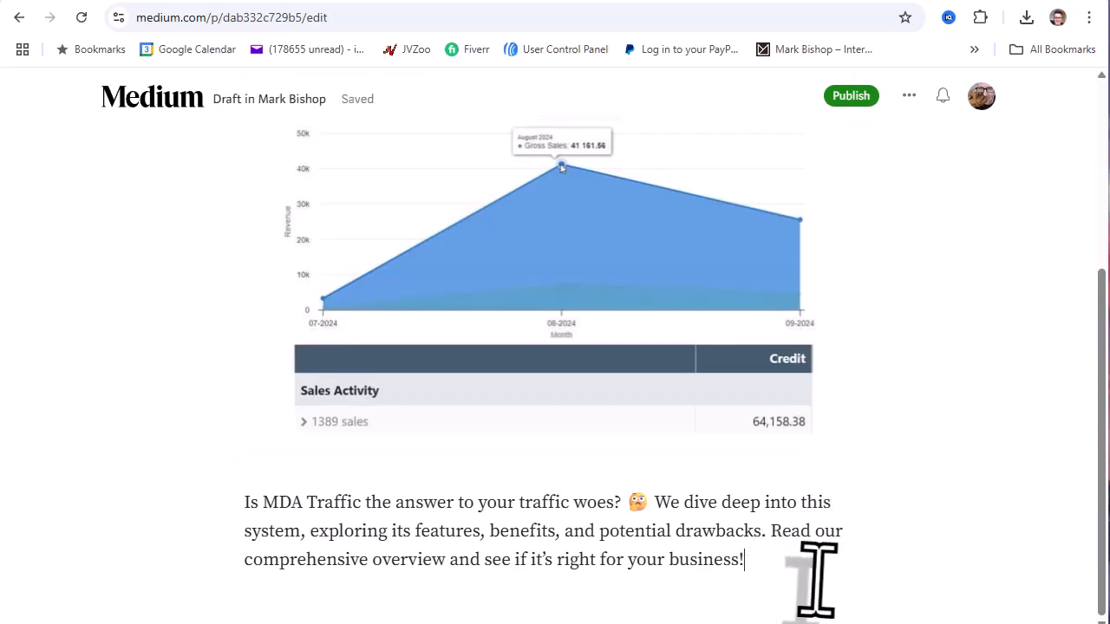
key(Return)
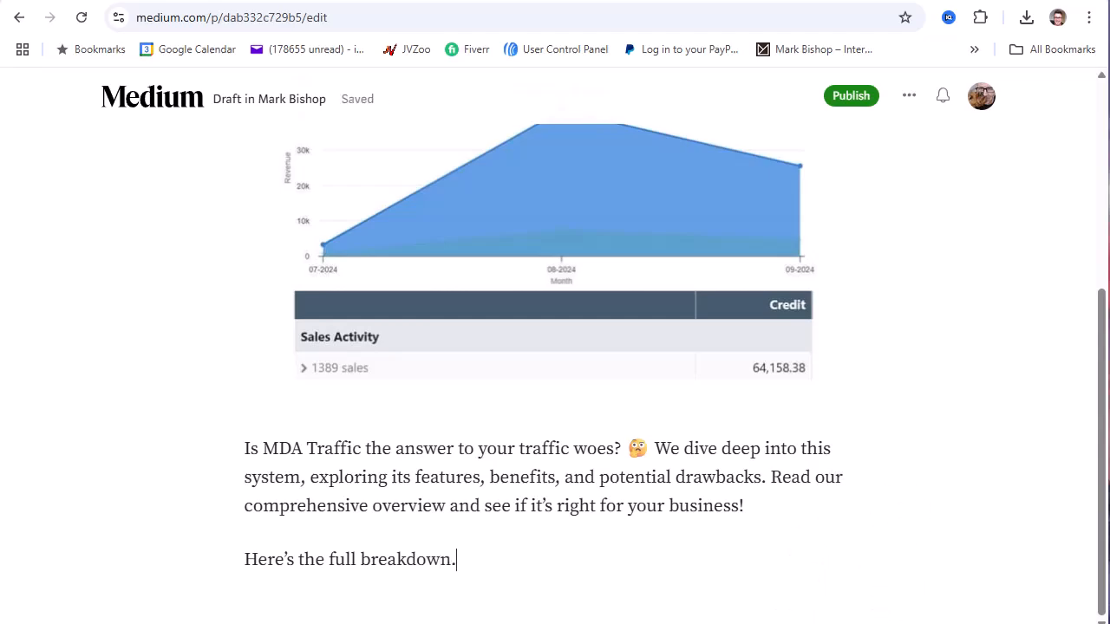
- Bold the 'Here's the full breakdown.' line and copy the freepostzone review URL from Notepad
drag(456, 562, 247, 564)
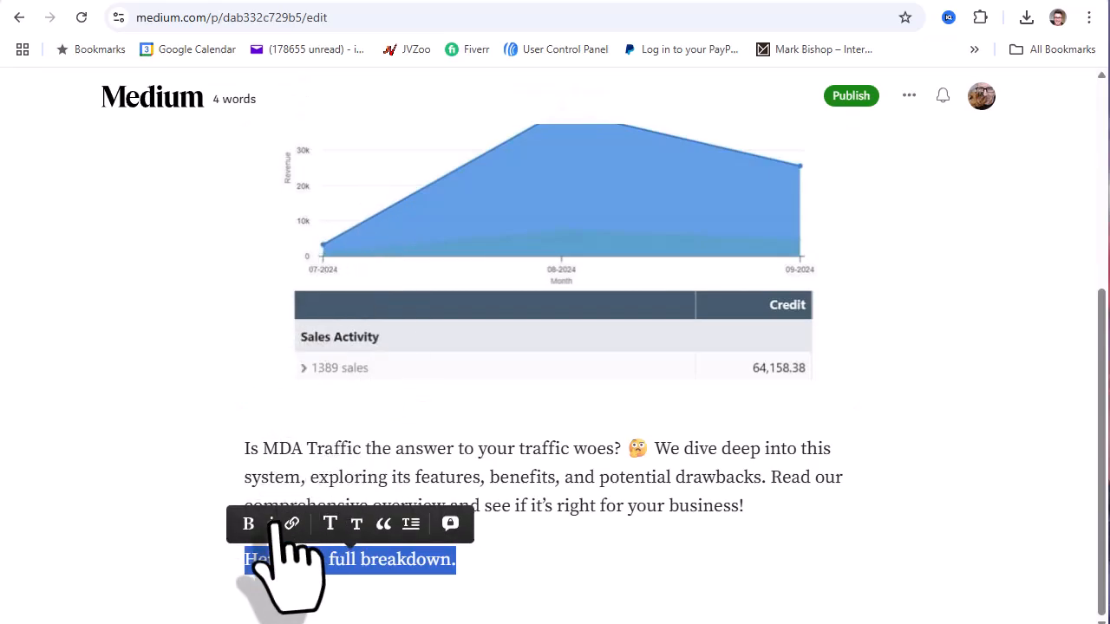
click(250, 524)
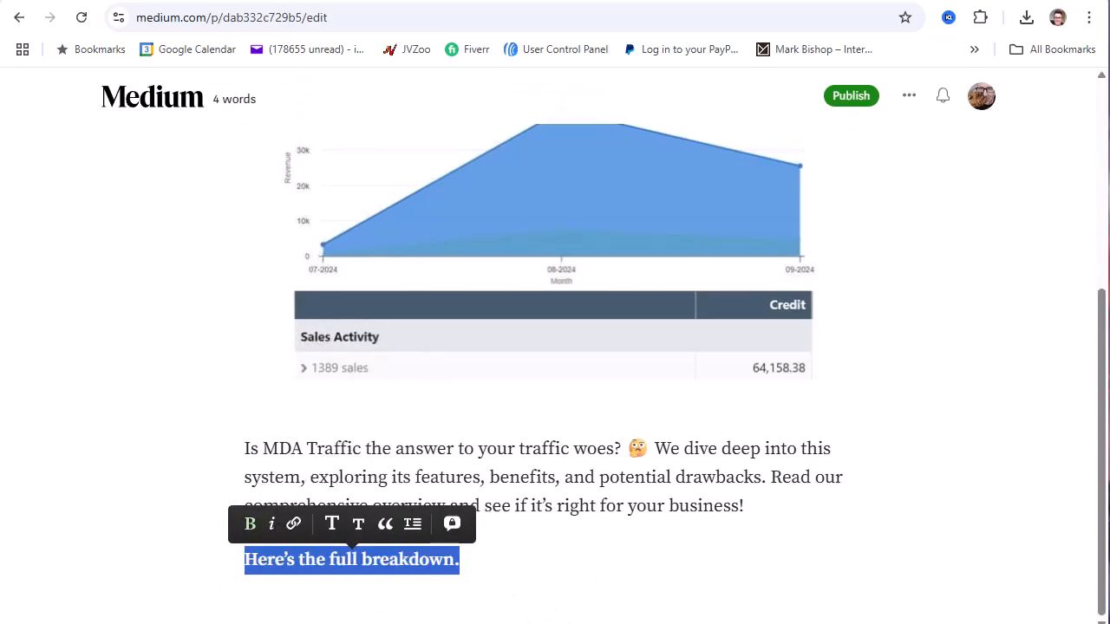
key(alt+Tab)
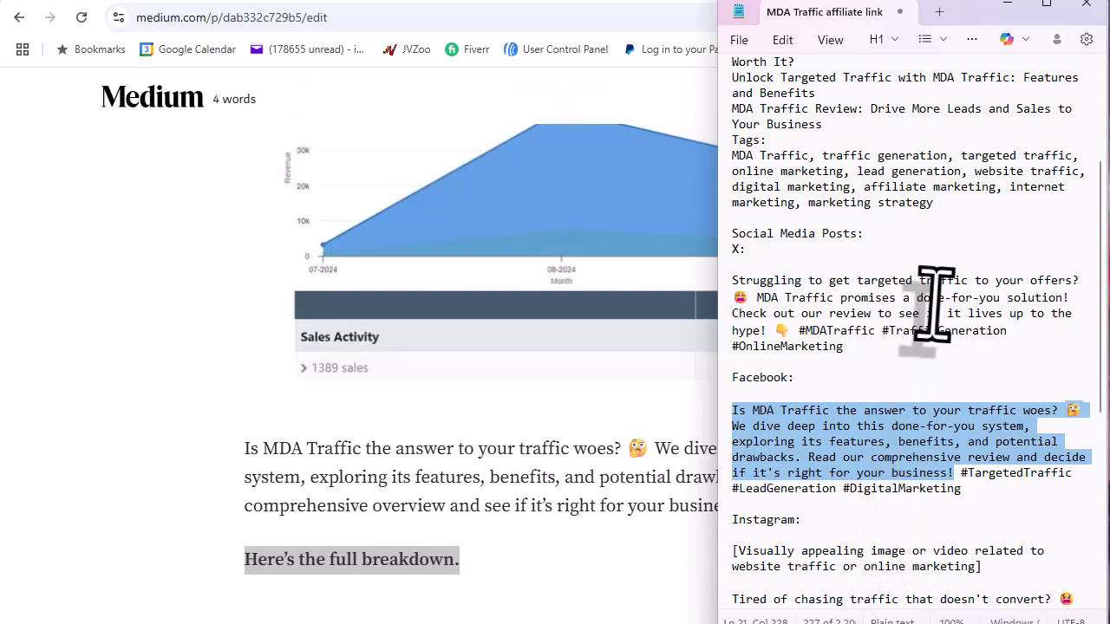
scroll(933, 310, up, 4)
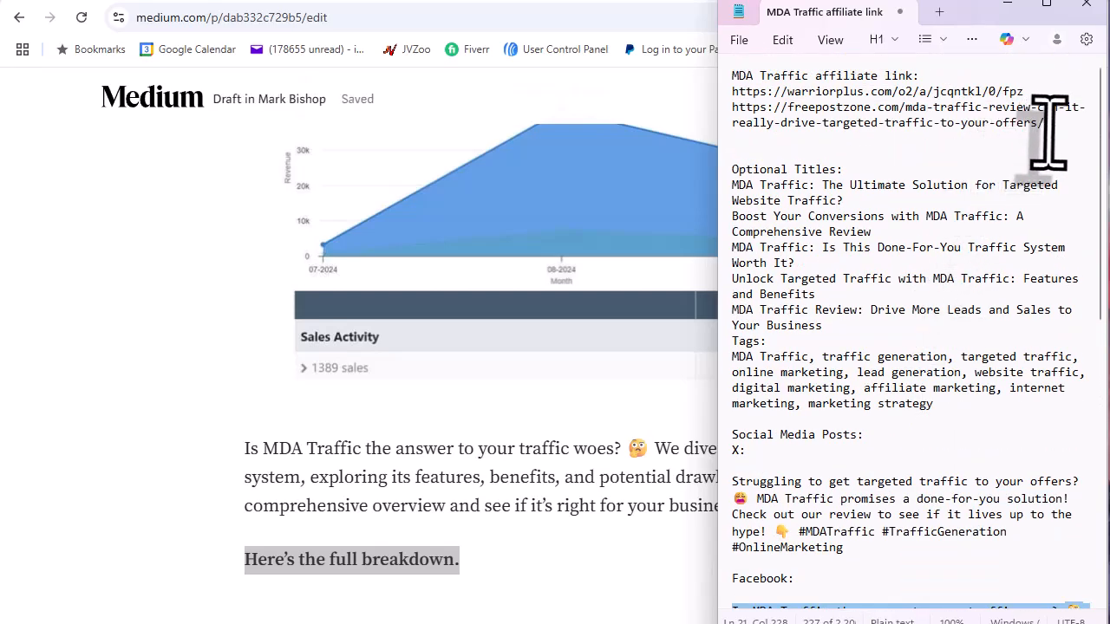
drag(1046, 124, 732, 109)
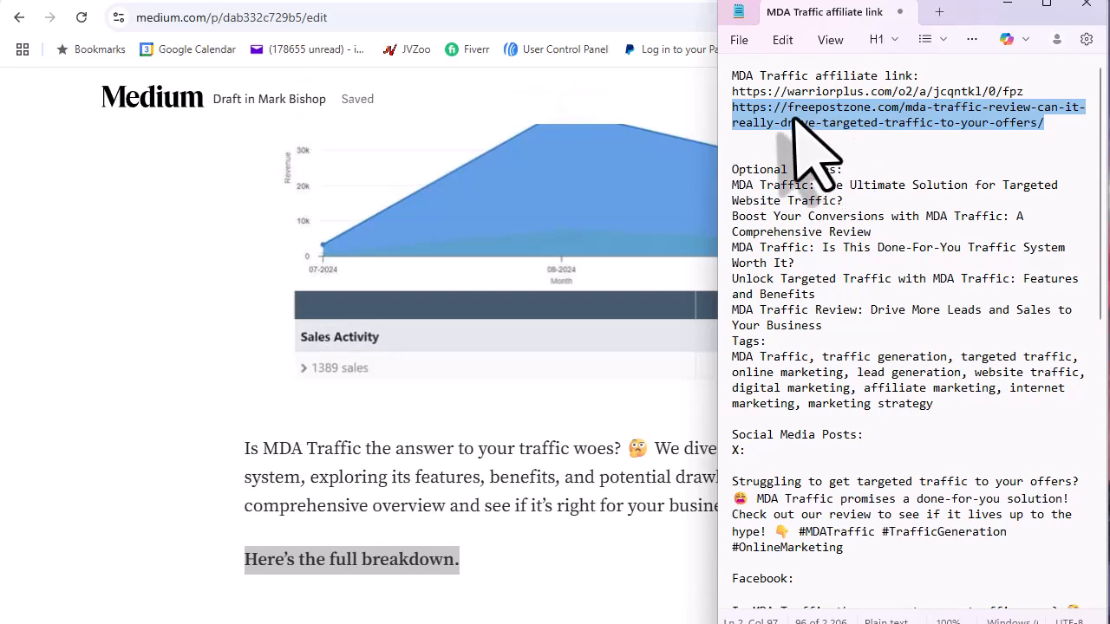
right_click(858, 120)
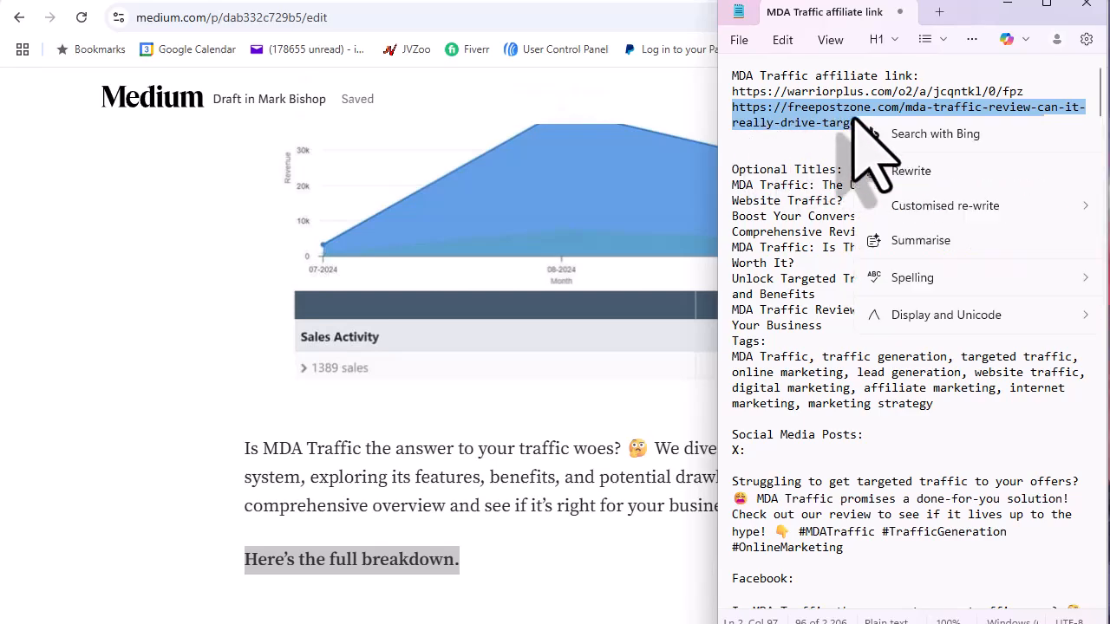
click(904, 208)
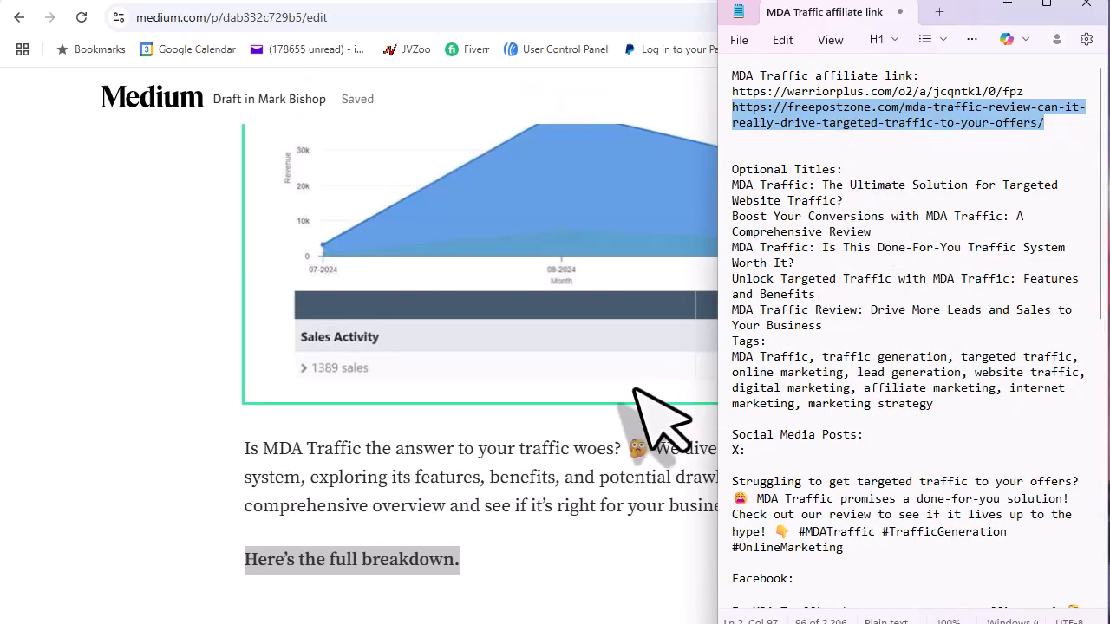
- Link the 'Here's the full breakdown.' line to the copied freepostzone MDA Traffic review URL
click(457, 559)
drag(455, 559, 263, 577)
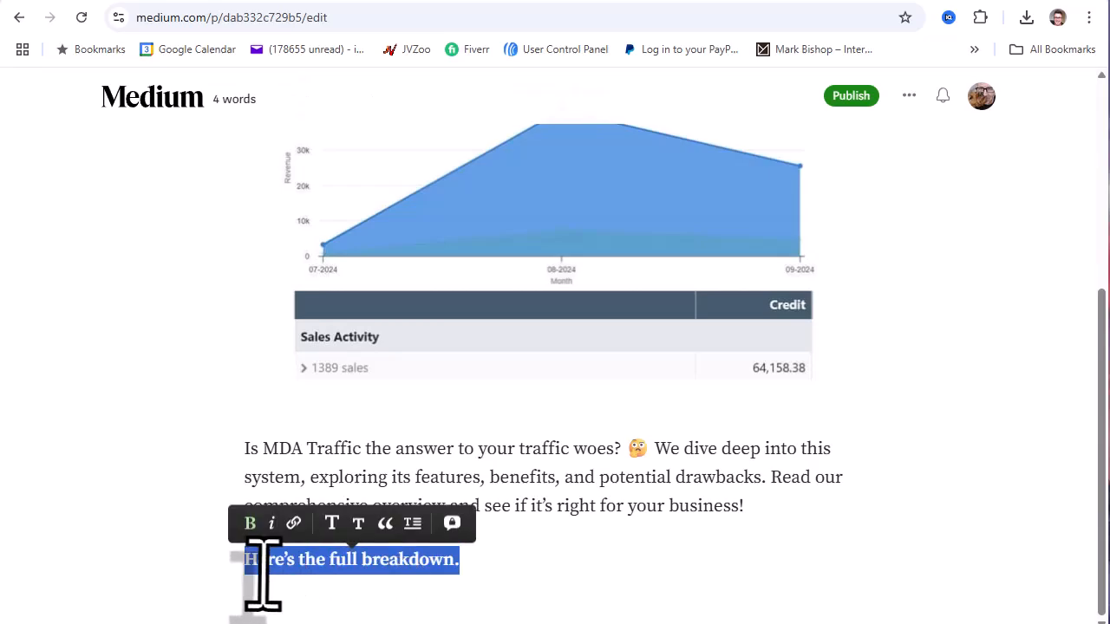
click(293, 524)
right_click(304, 524)
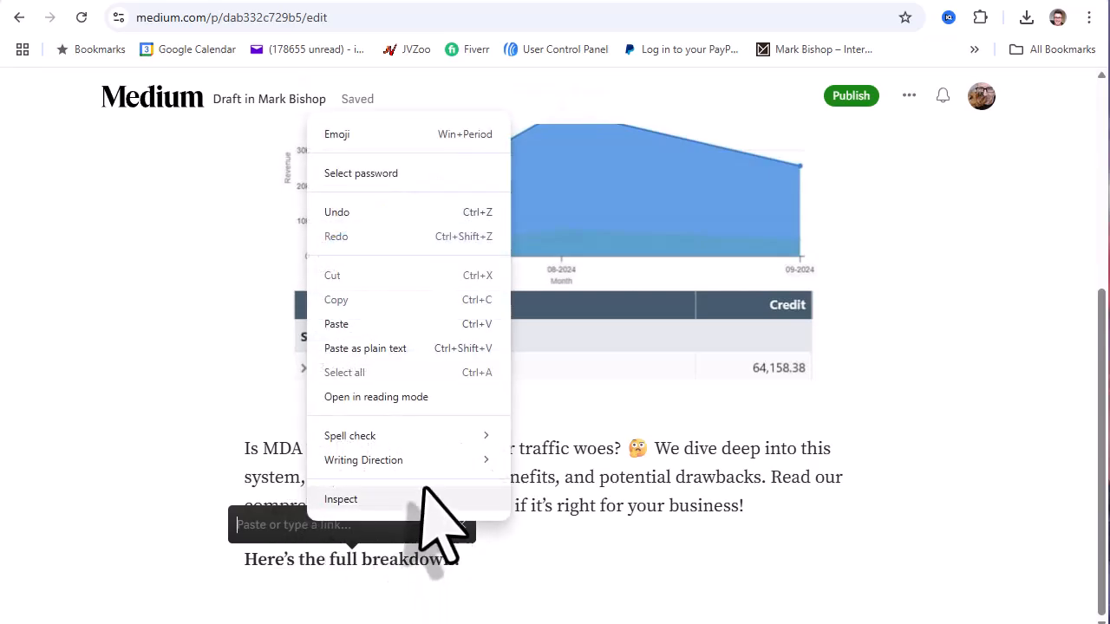
click(371, 348)
key(Return)
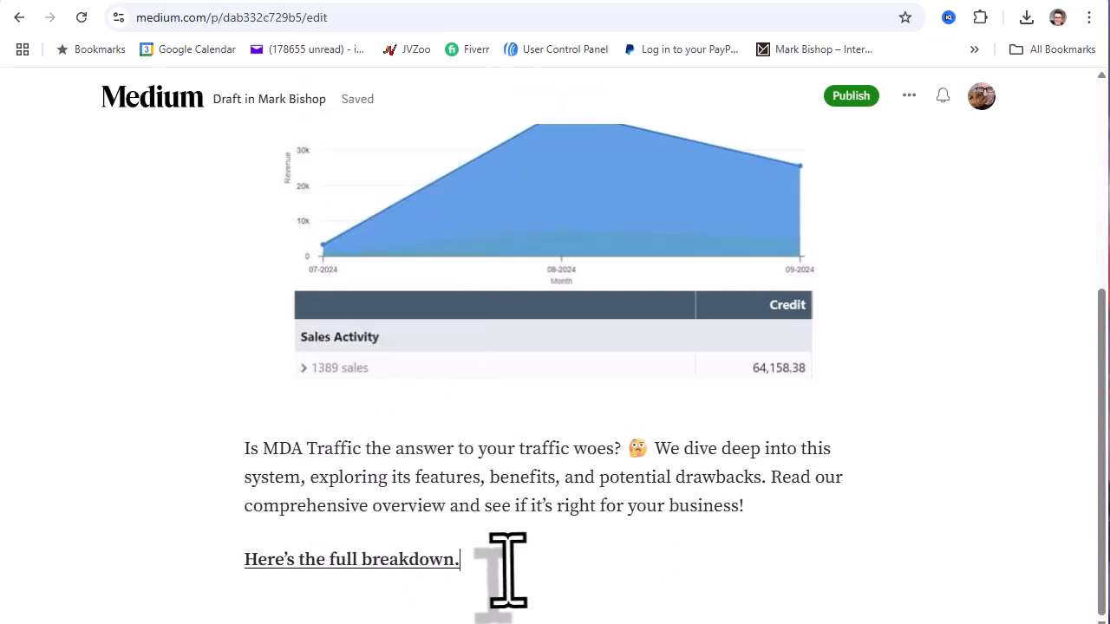
scroll(780, 421, up, 4)
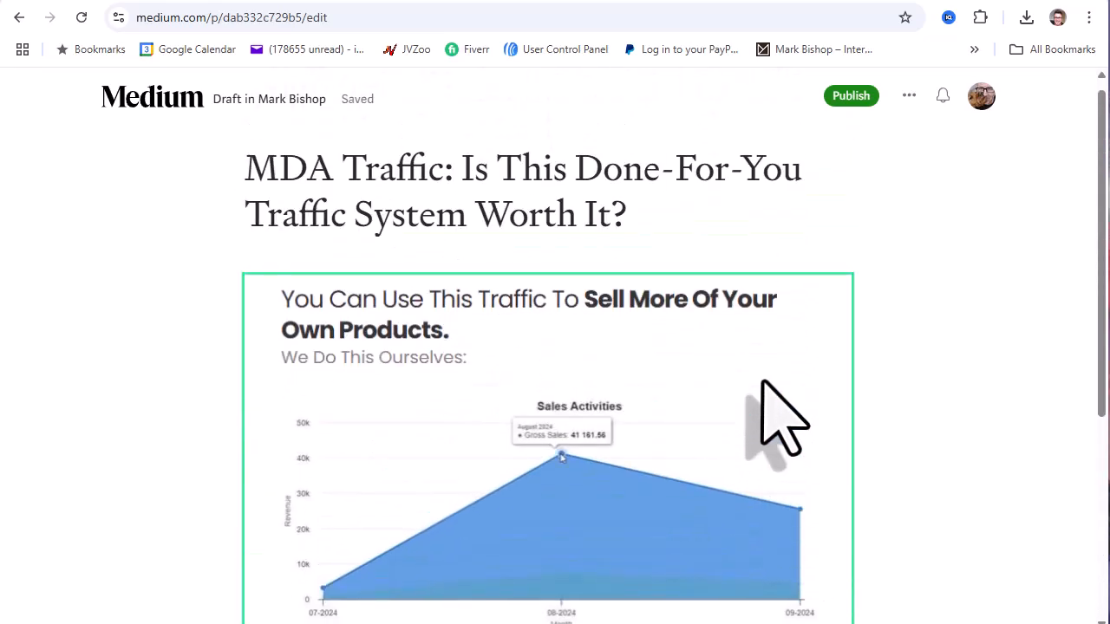
scroll(893, 251, down, 4)
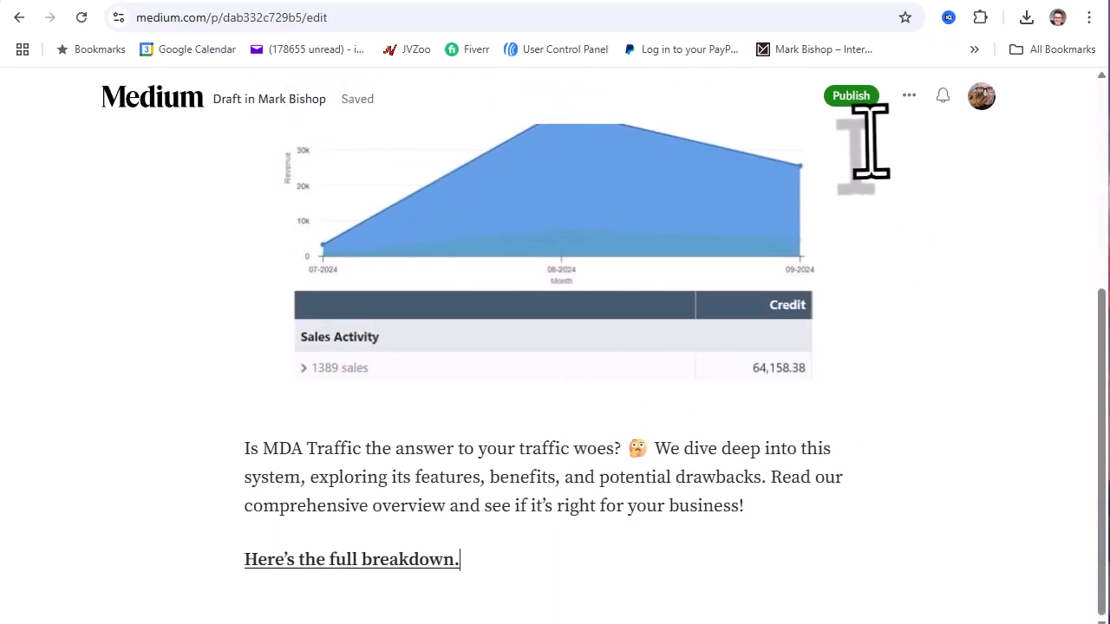
- Add the topics Affiliate Marketing and Website Traffic, then publish the story and send it to subscribers
click(852, 97)
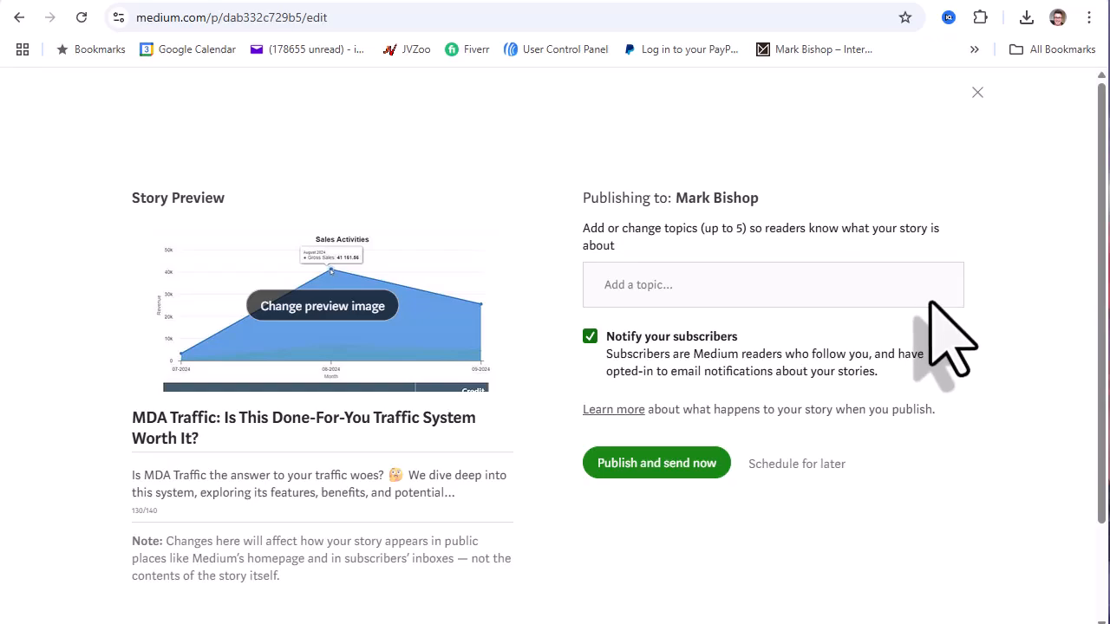
click(633, 286)
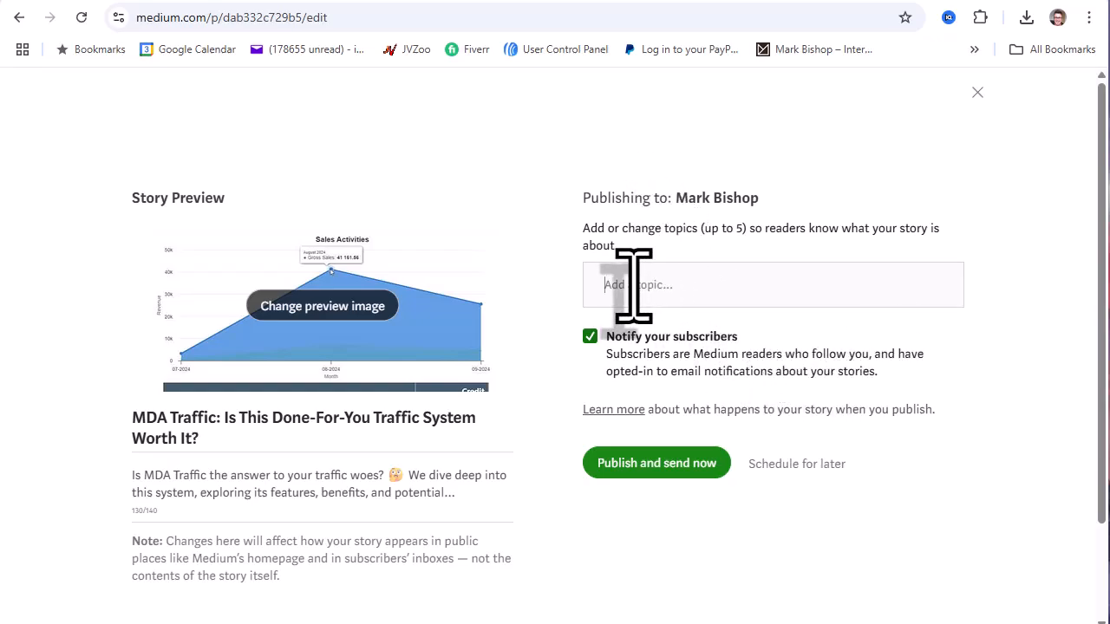
text(Affiliate)
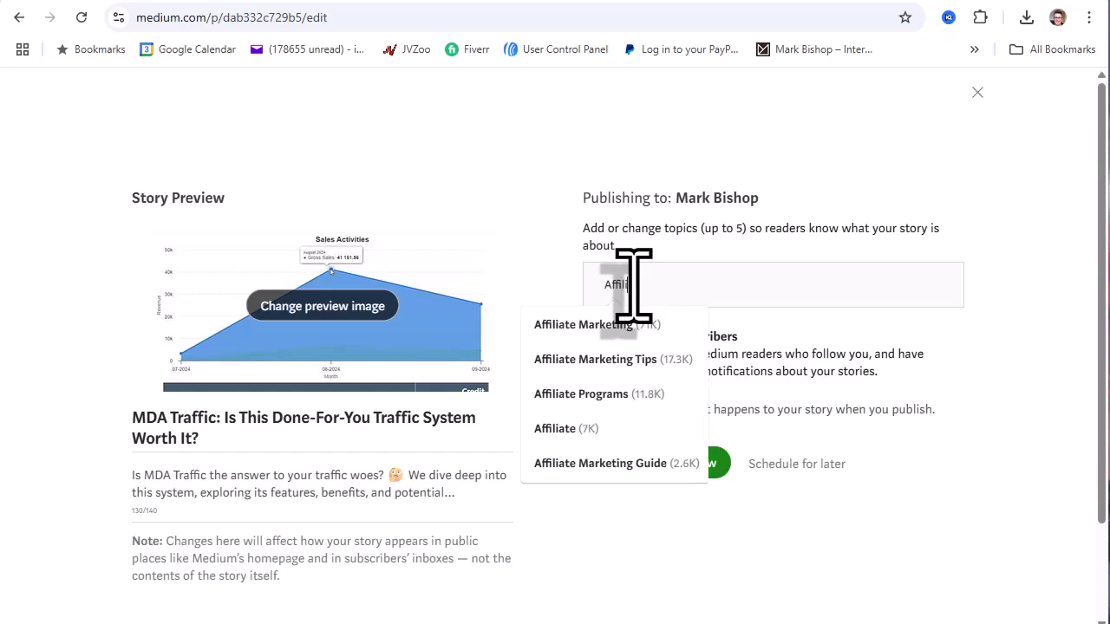
text( mar)
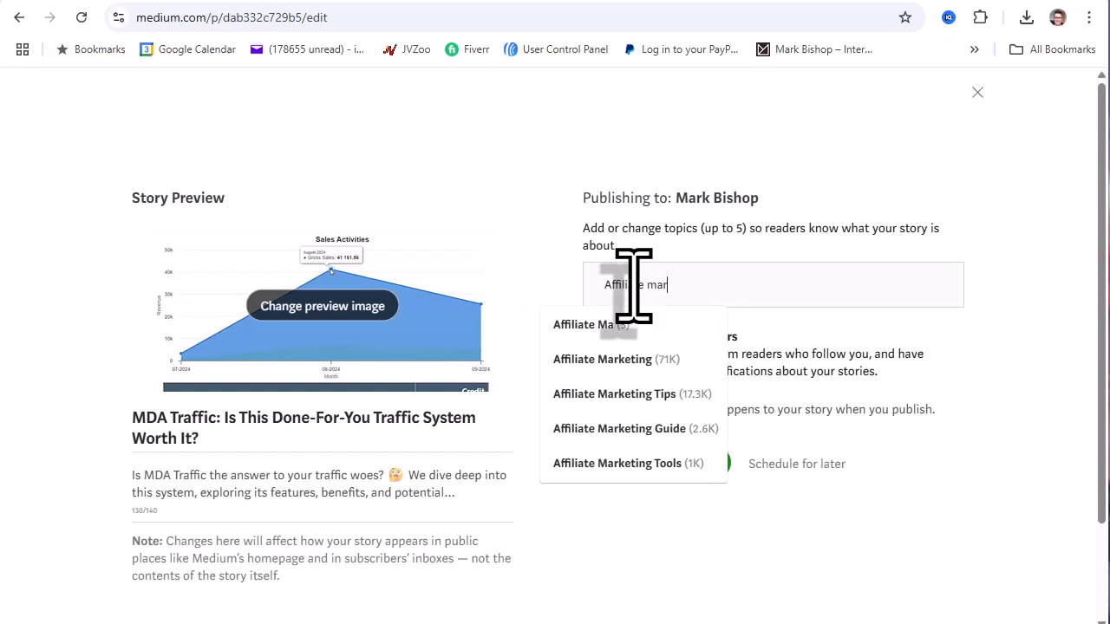
text(keting)
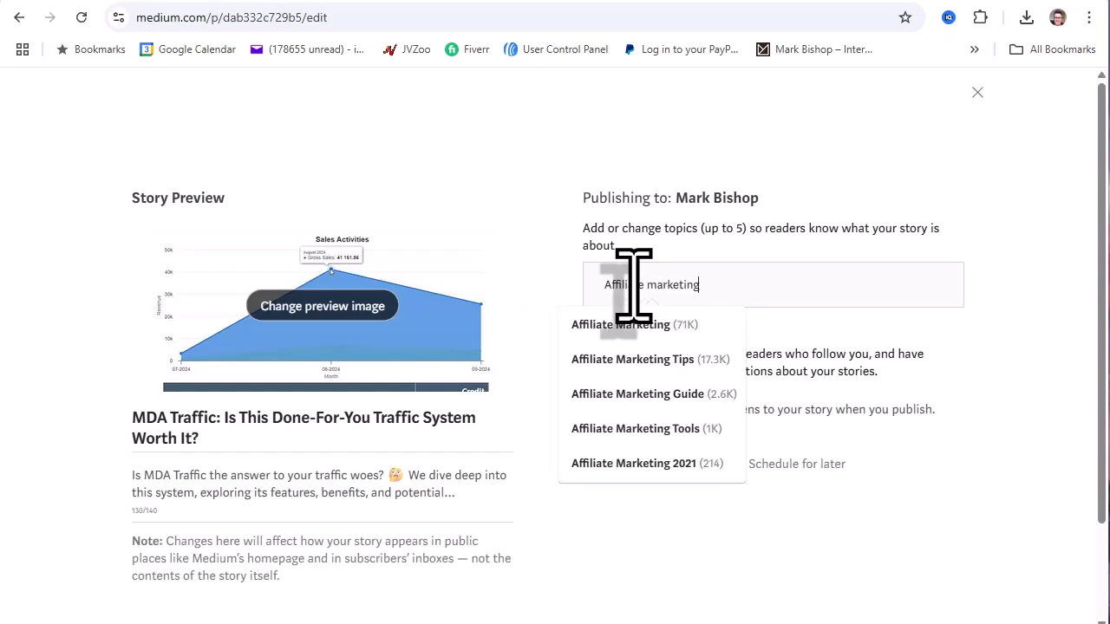
click(626, 330)
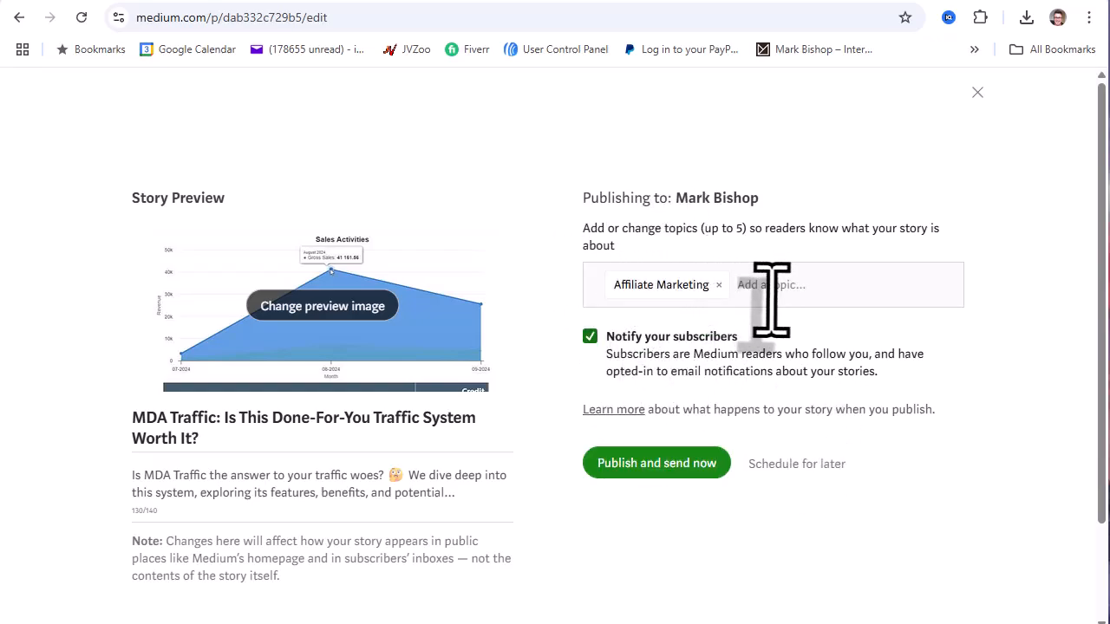
text(websi)
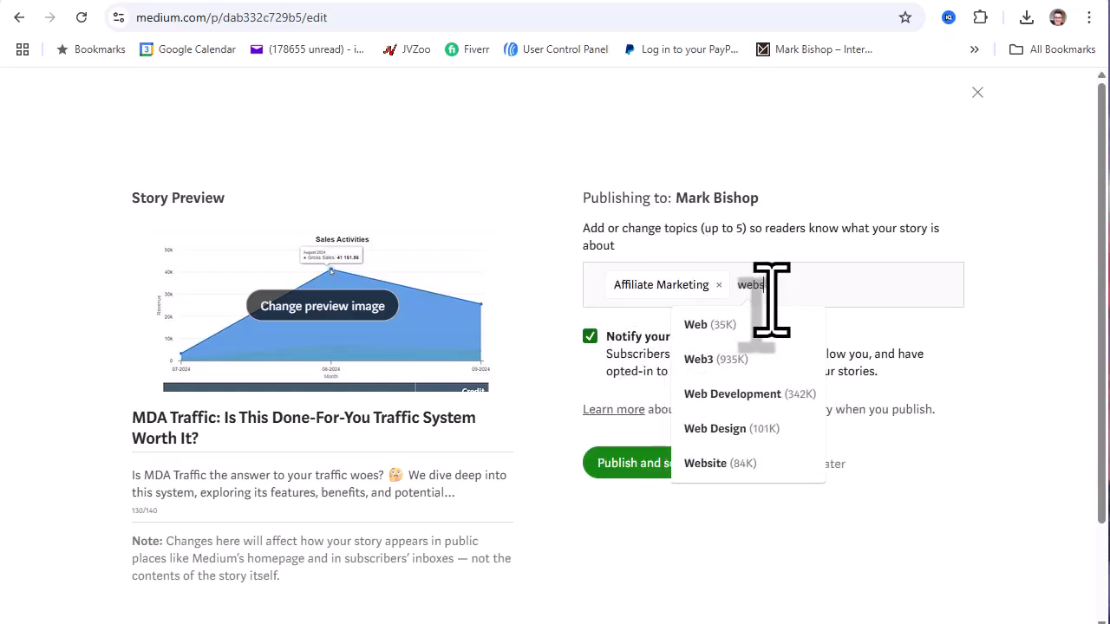
text(te tra)
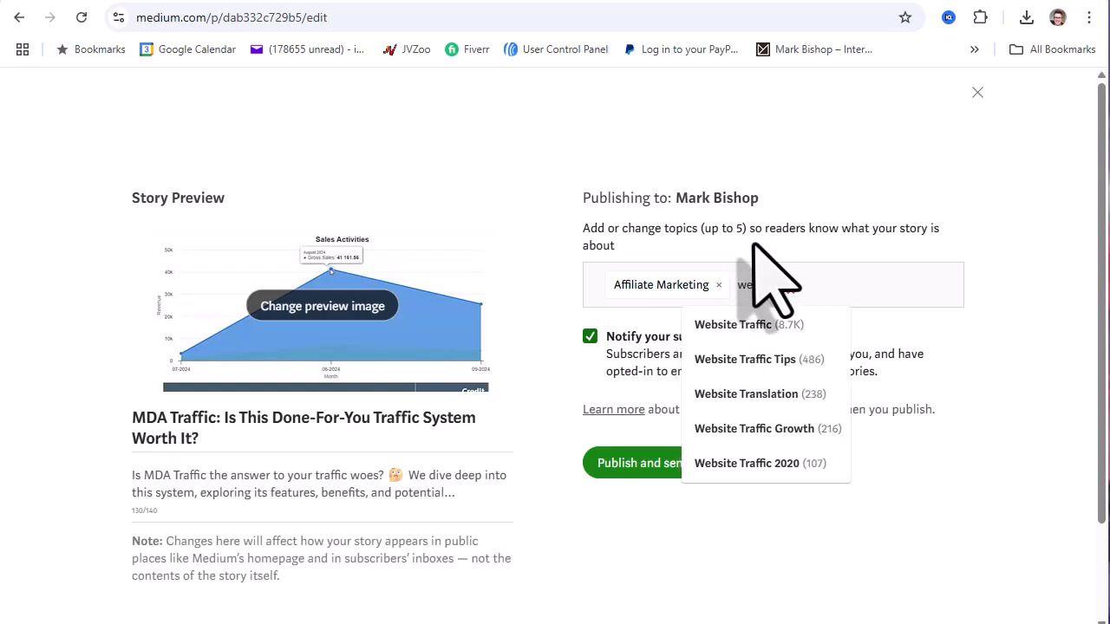
click(754, 330)
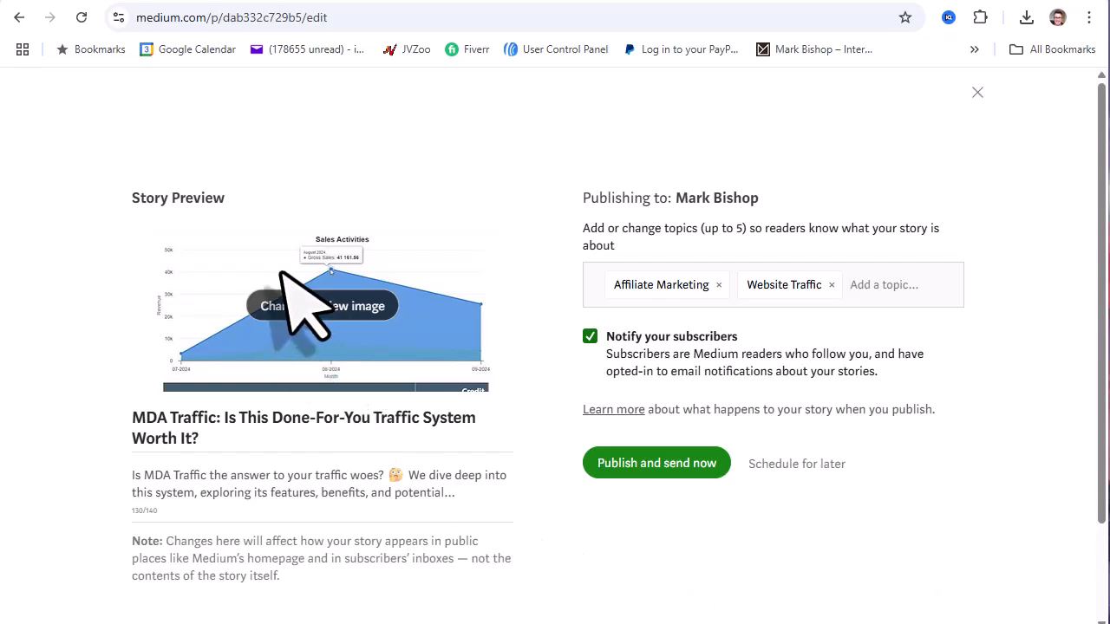
scroll(345, 247, down, 2)
scroll(356, 253, up, 2)
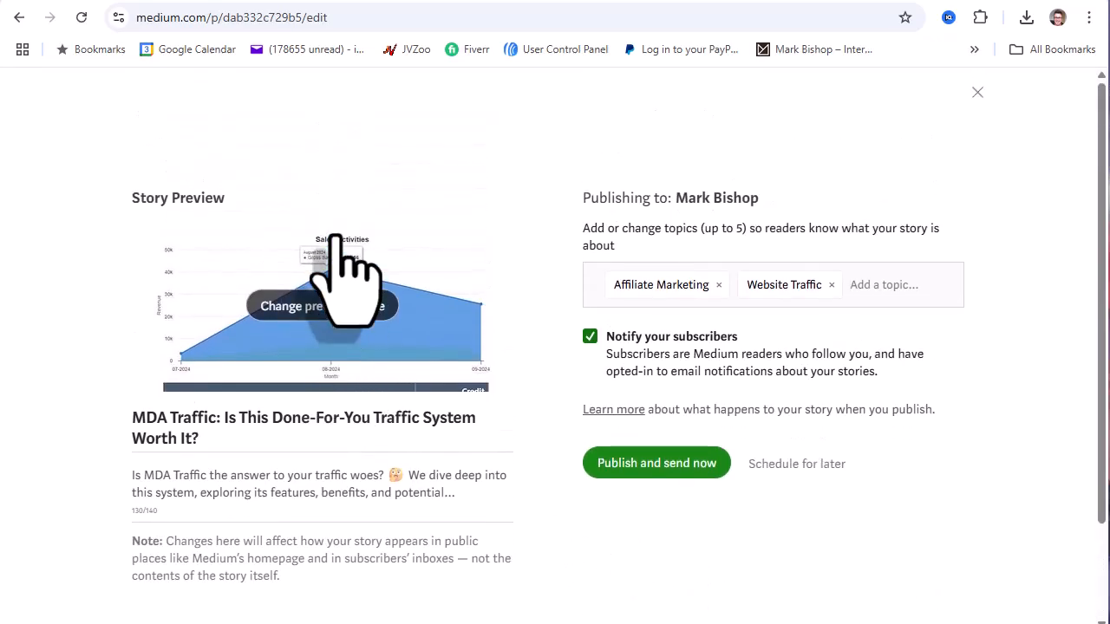
click(657, 463)
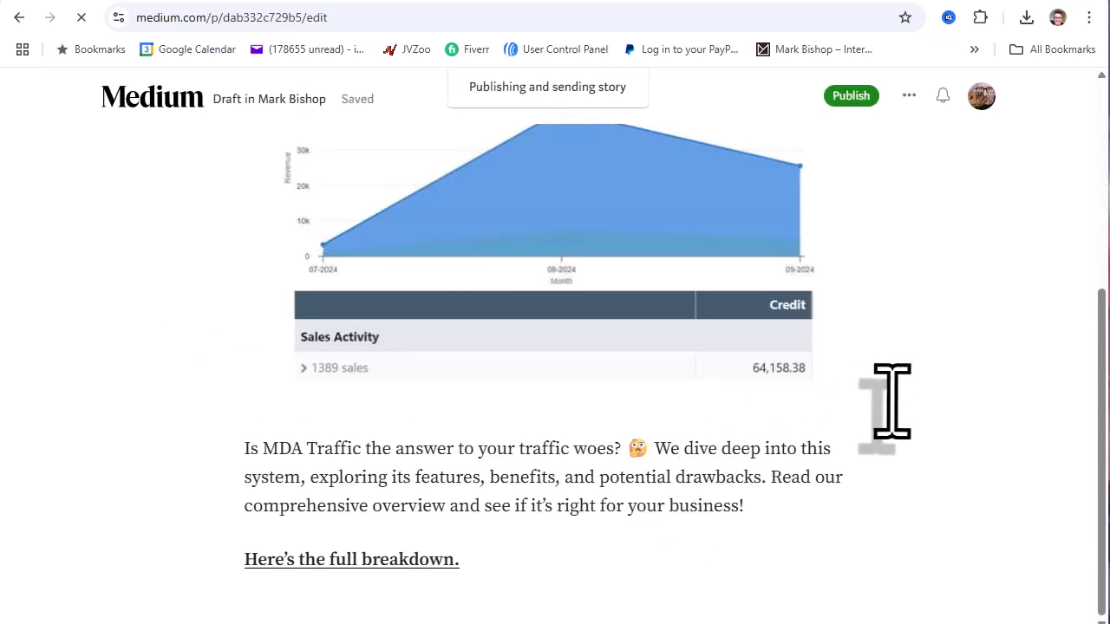